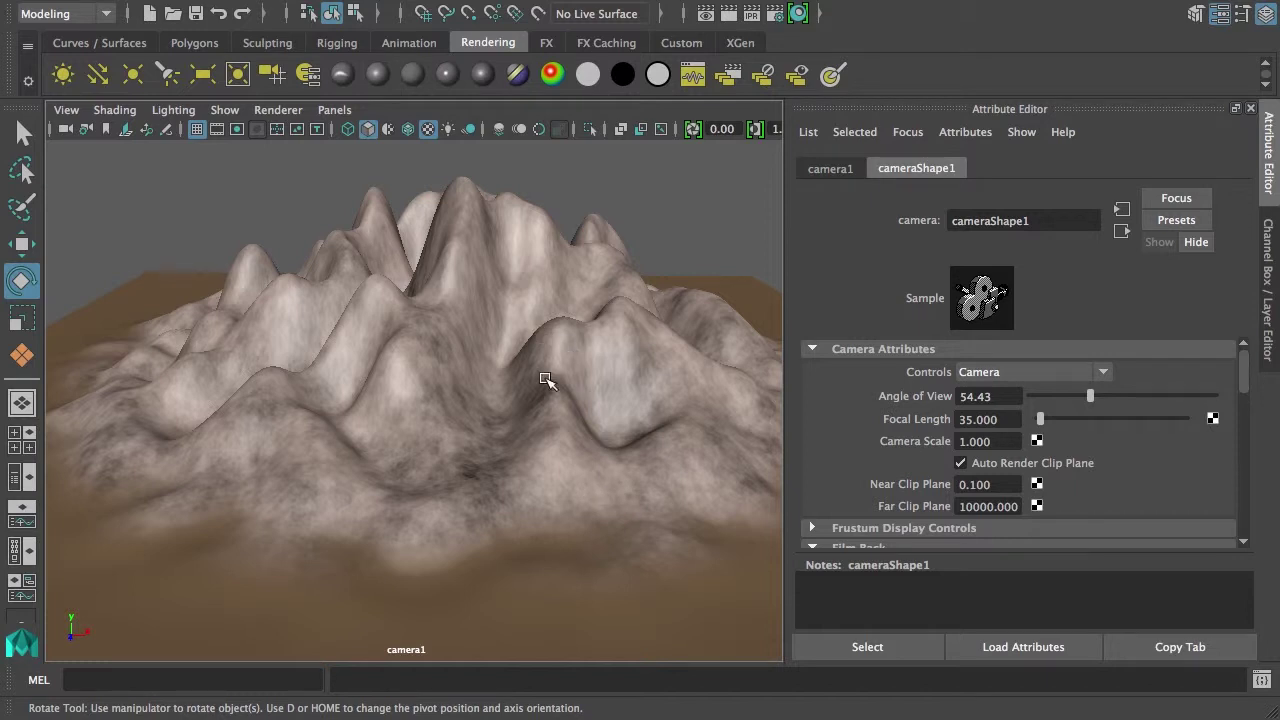
# Step: Select the terrain plane and open ramp1 under textureDeformer1, adjusting its black point
pyautogui.keyDown('alt'); pyautogui.moveTo(547, 383); pyautogui.dragTo(551, 457); pyautogui.keyUp('alt')
pyautogui.keyDown('alt'); pyautogui.moveTo(551, 457); pyautogui.dragTo(380, 474, button='right'); pyautogui.keyUp('alt')
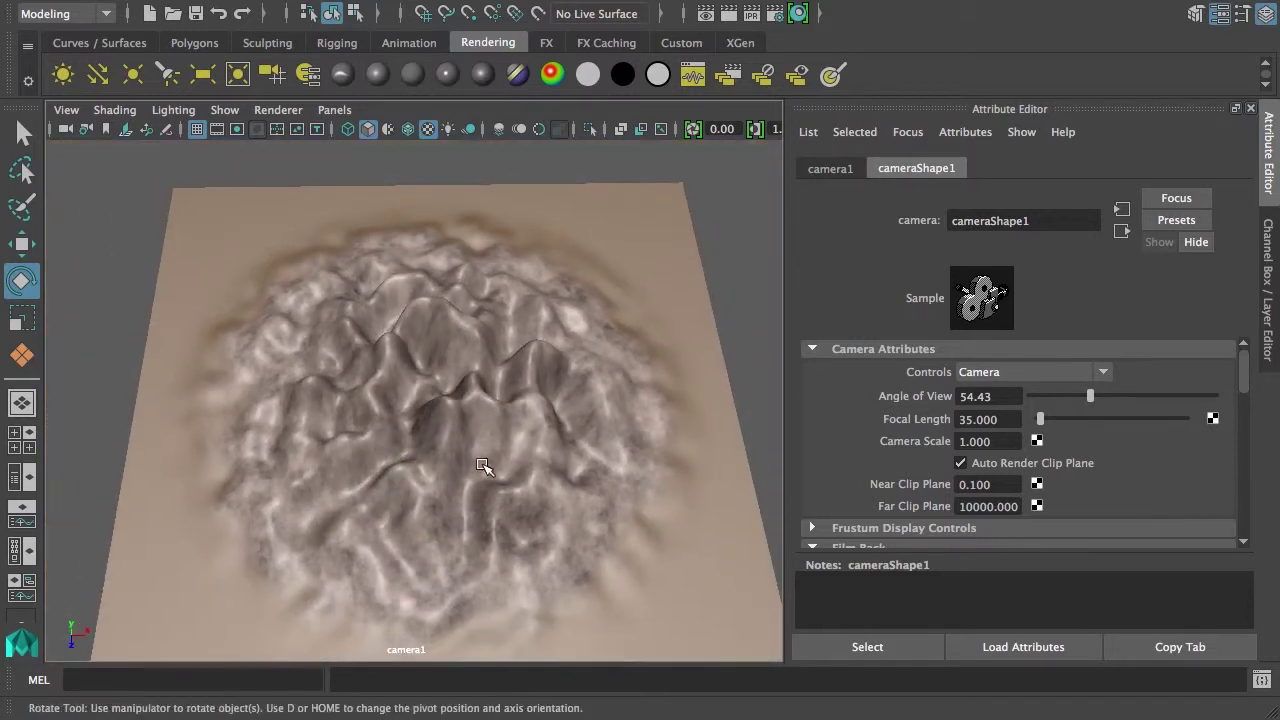
pyautogui.keyDown('alt'); pyautogui.moveTo(473, 463); pyautogui.dragTo(474, 409); pyautogui.keyUp('alt')
pyautogui.keyDown('alt'); pyautogui.moveTo(474, 409); pyautogui.dragTo(565, 414, button='right'); pyautogui.keyUp('alt')
pyautogui.click(770, 313)
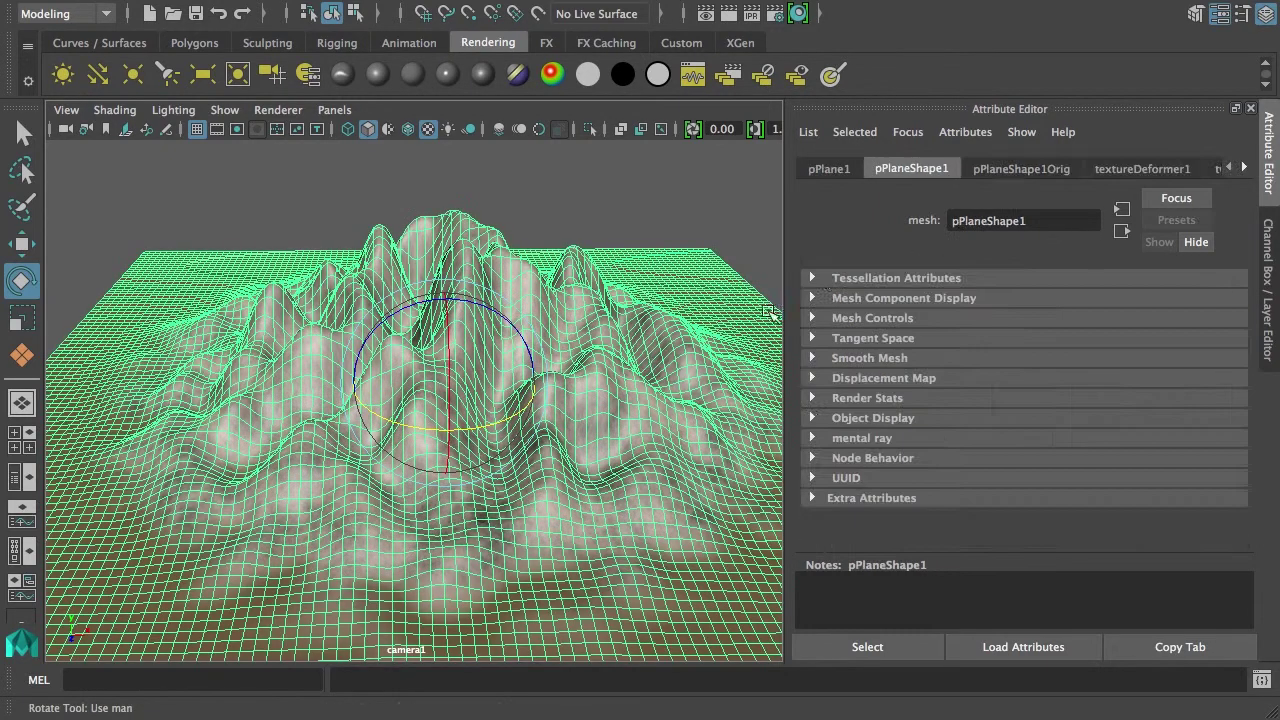
pyautogui.click(1151, 168)
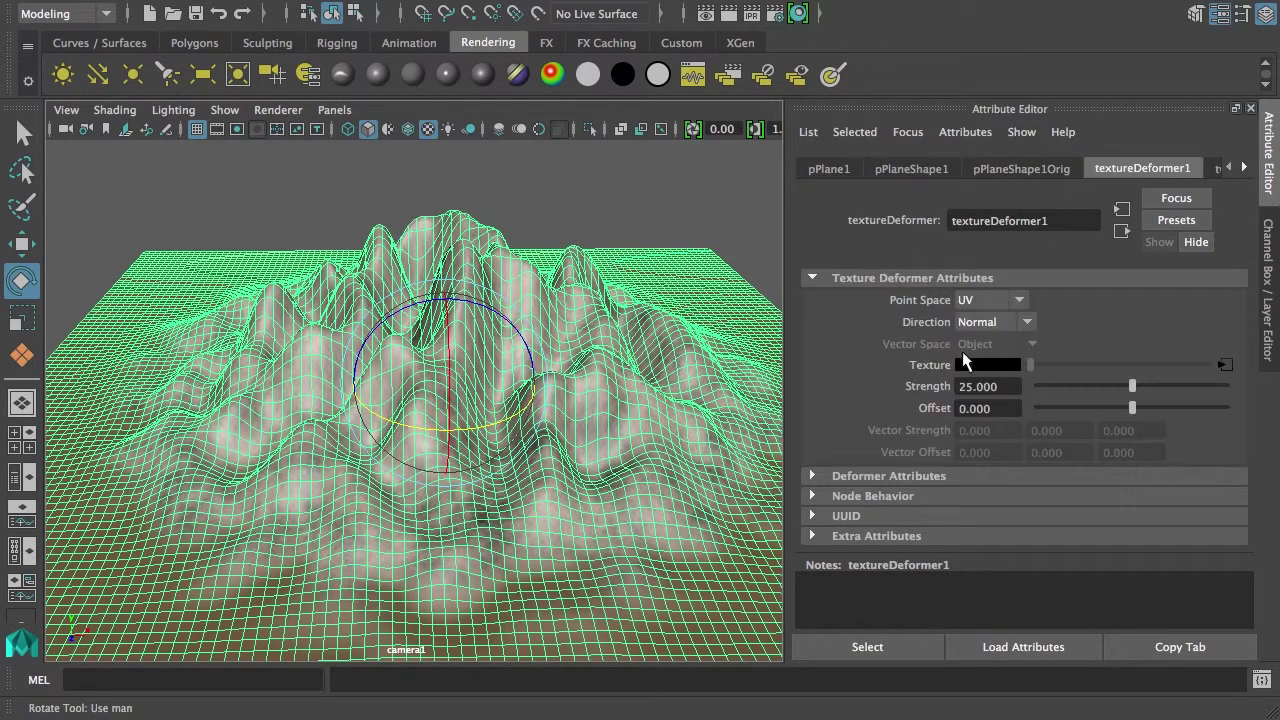
pyautogui.click(1225, 365)
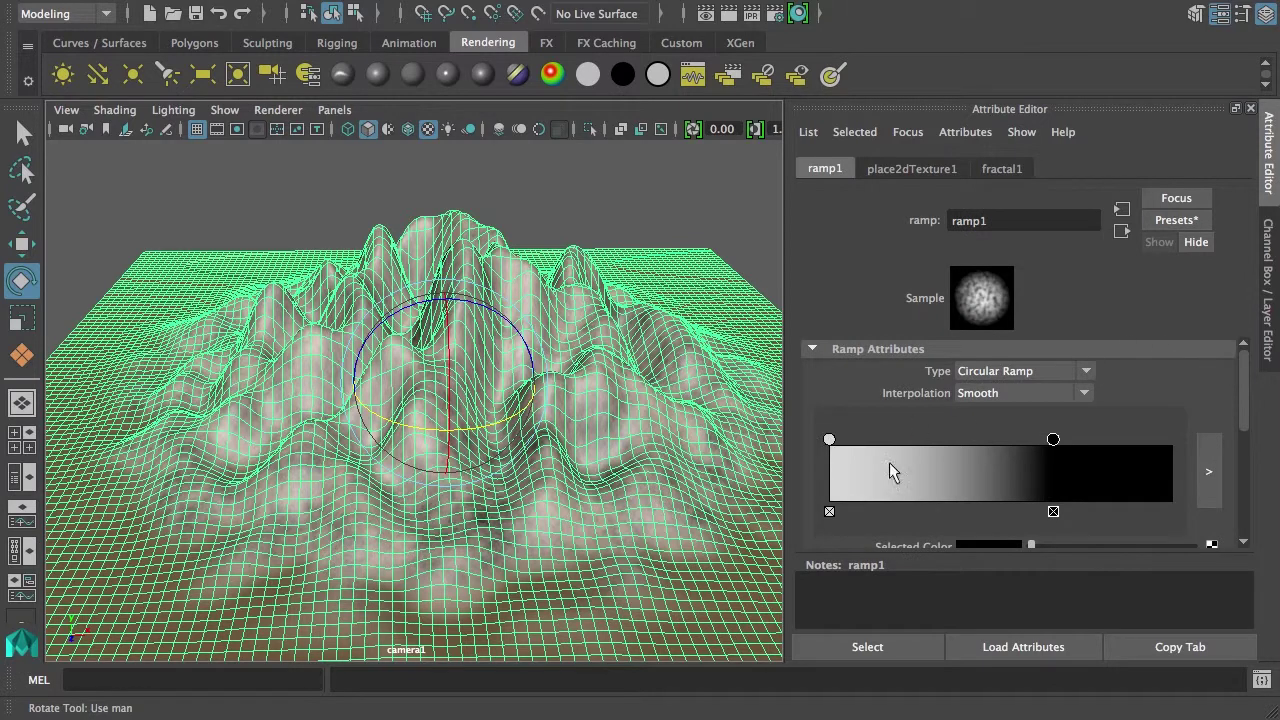
pyautogui.moveTo(1060, 447); pyautogui.dragTo(1016, 449)
# Step: Change the ramp1 Type to V Ramp
pyautogui.click(1085, 371)
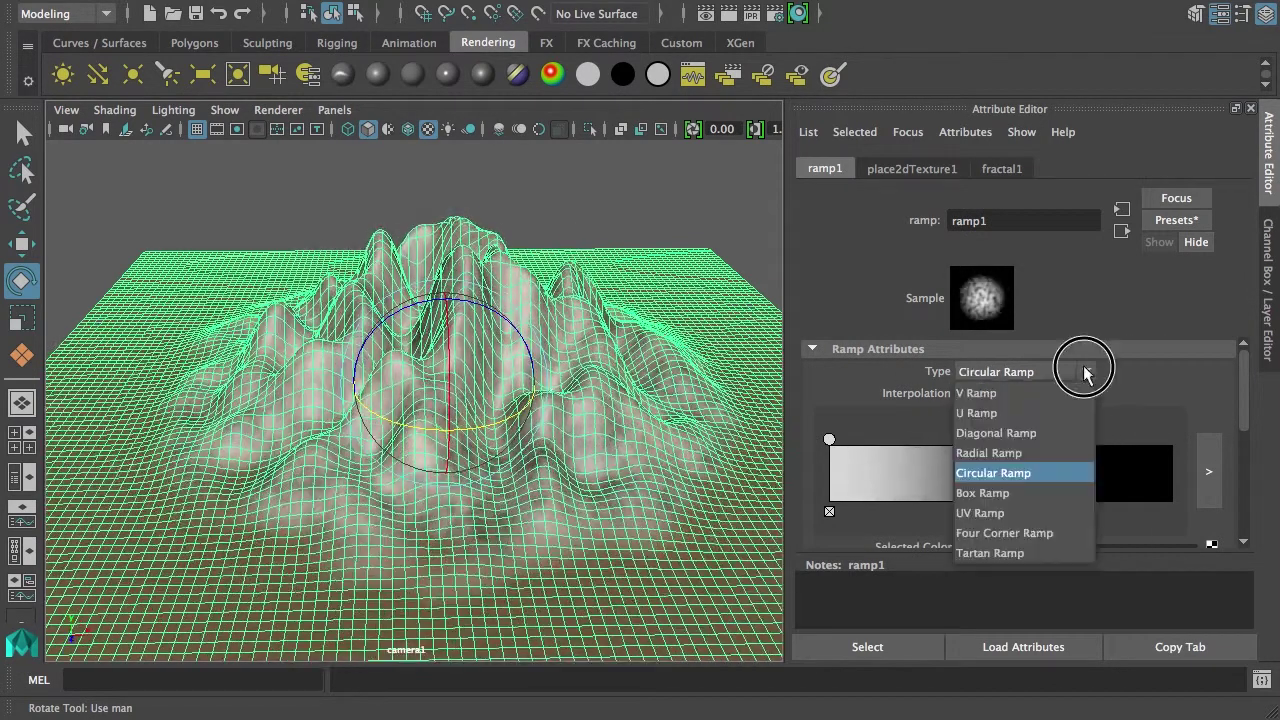
pyautogui.click(1029, 415)
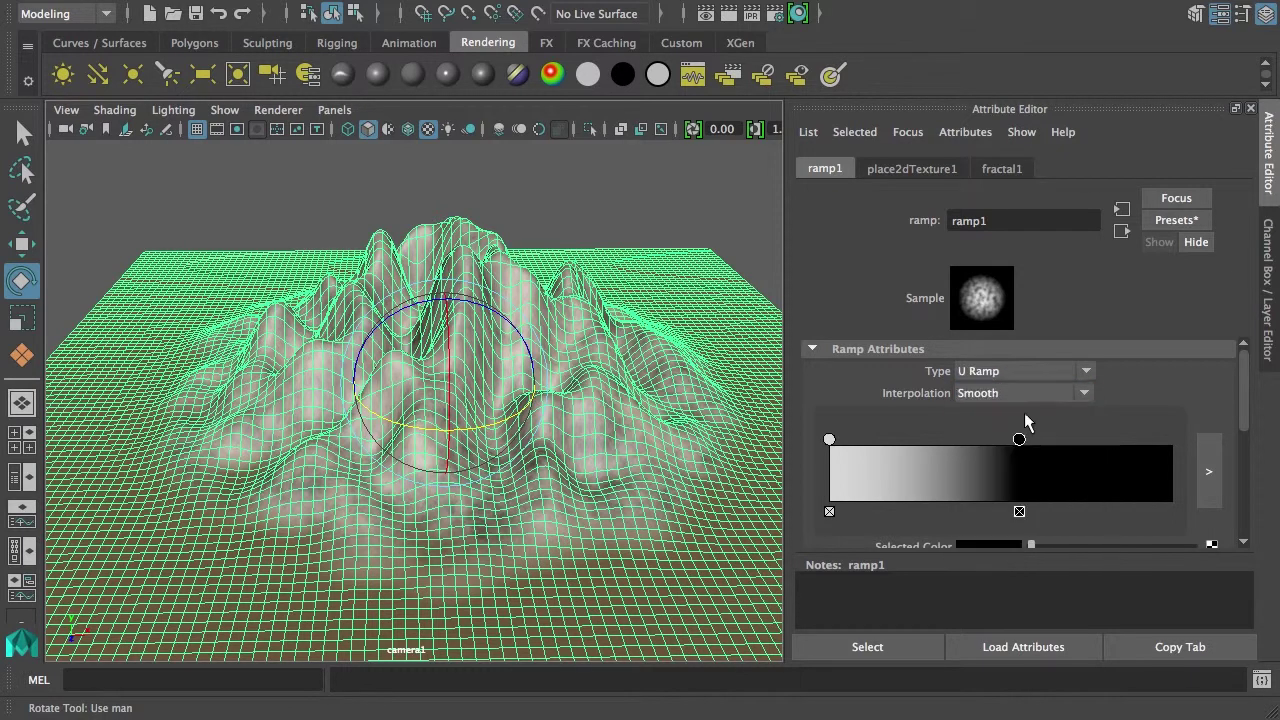
pyautogui.click(1074, 371)
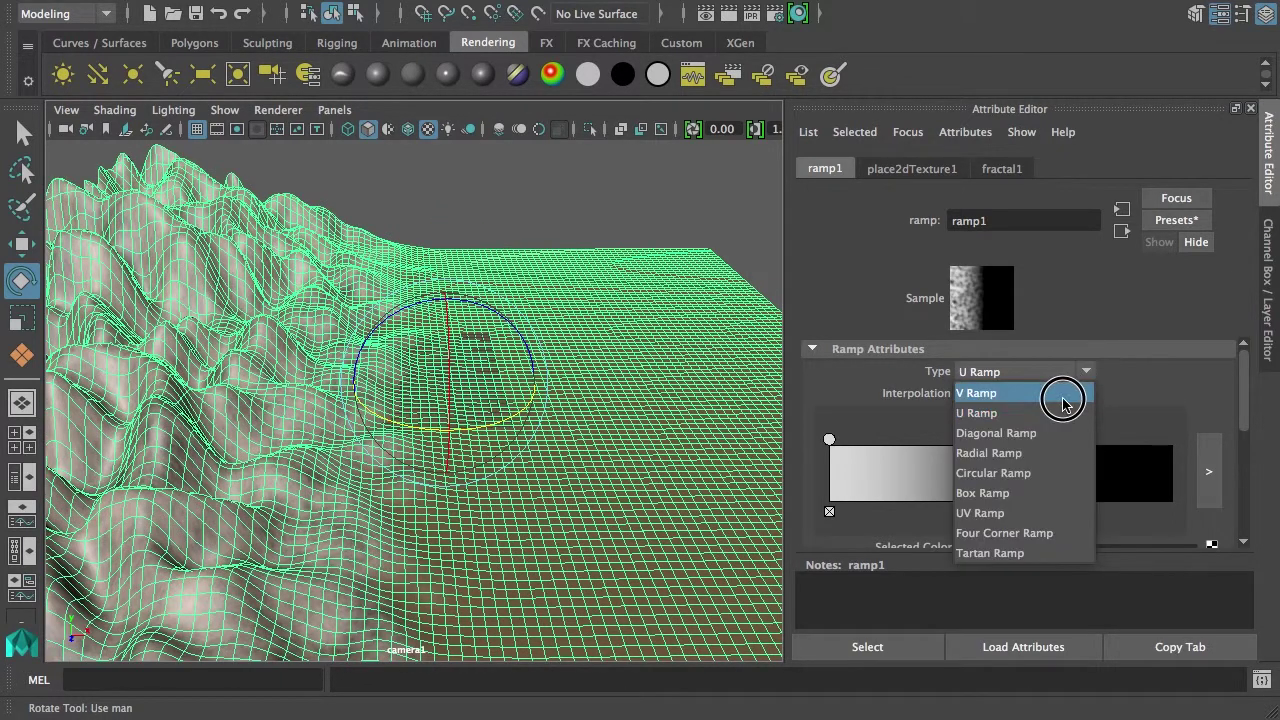
pyautogui.click(1063, 398)
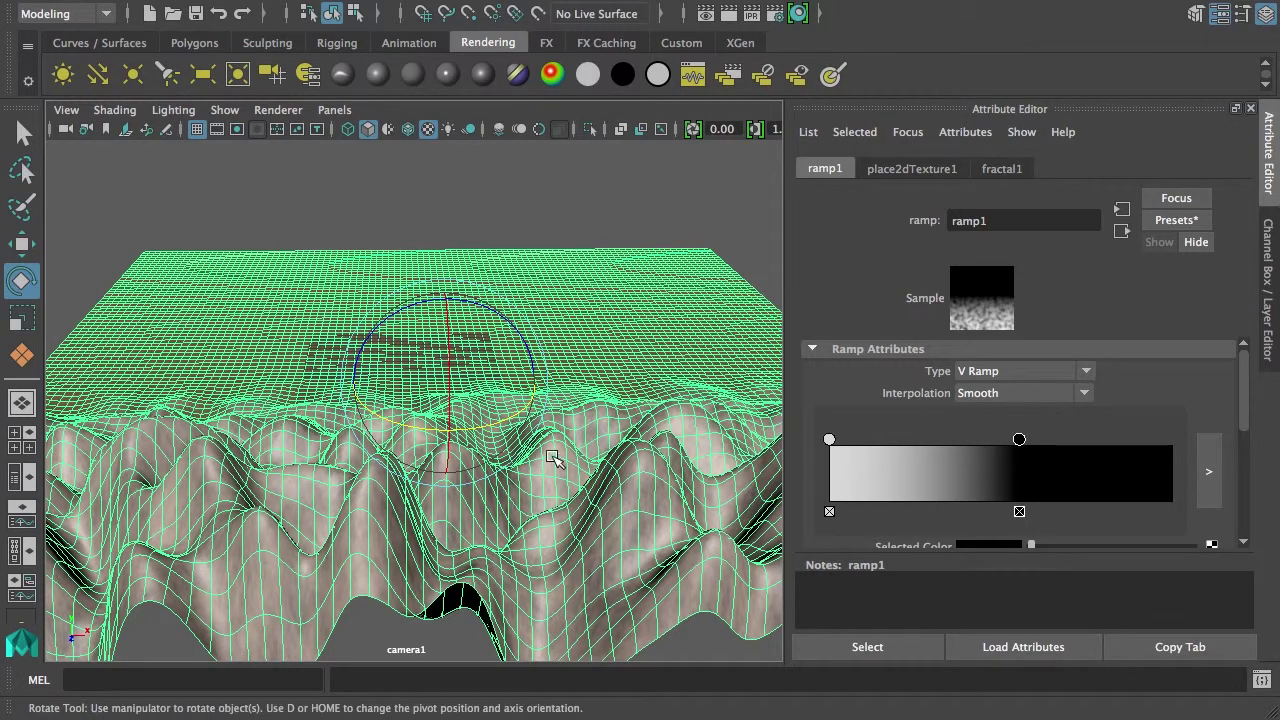
# Step: Reverse the ramp gradient and add a middle colour point toward the white end
pyautogui.keyDown('alt'); pyautogui.moveTo(528, 500); pyautogui.dragTo(526, 491); pyautogui.keyUp('alt')
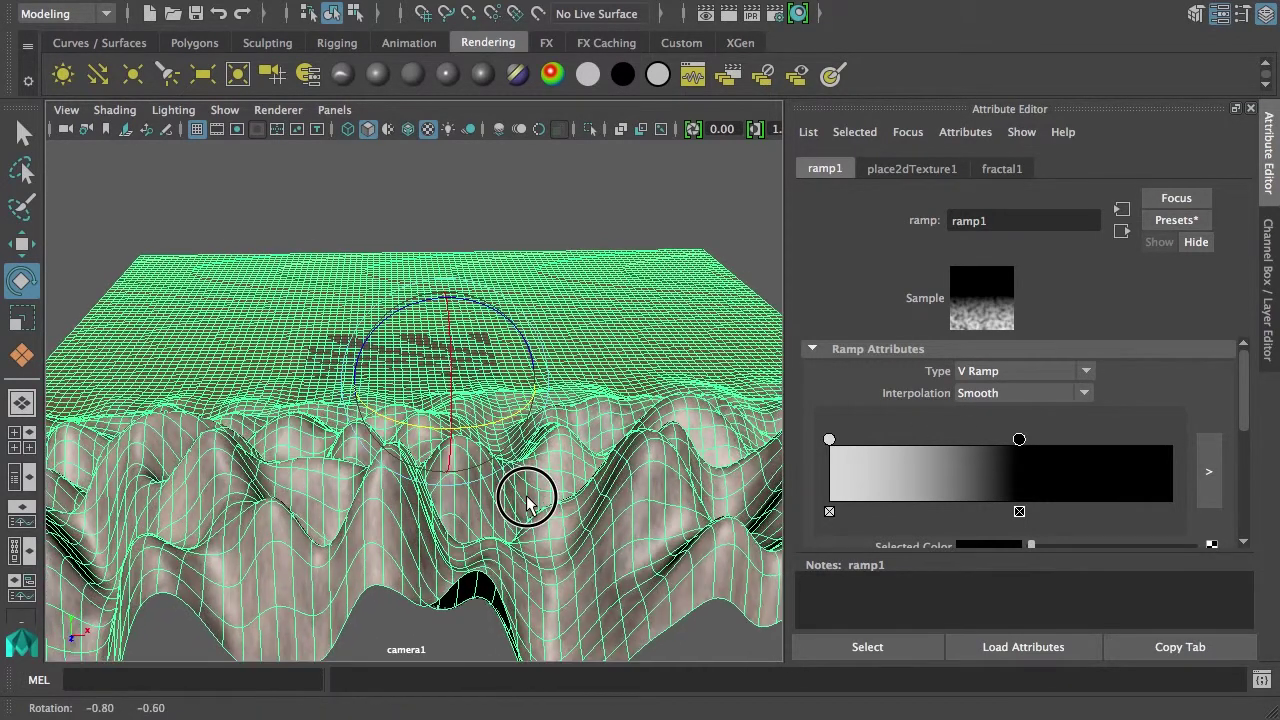
pyautogui.moveTo(830, 442); pyautogui.dragTo(1172, 440)
pyautogui.moveTo(1019, 440); pyautogui.dragTo(795, 450)
pyautogui.click(1172, 440)
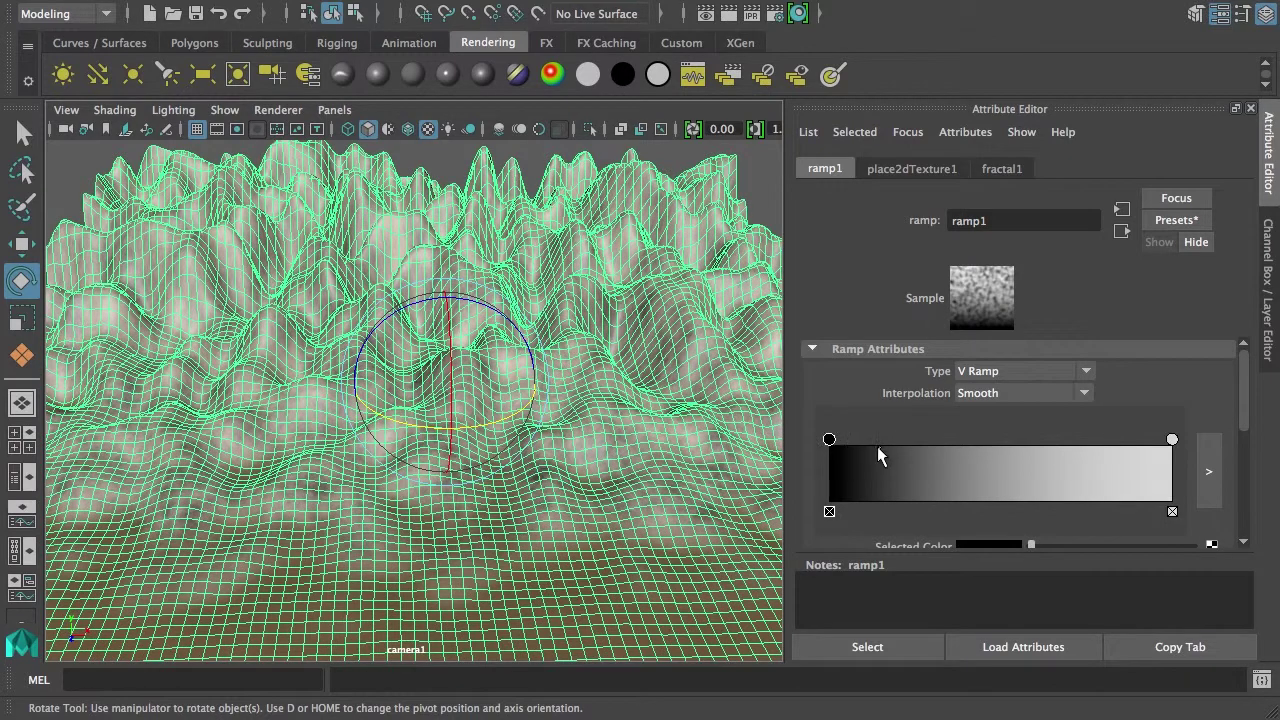
pyautogui.click(875, 445)
pyautogui.moveTo(875, 445); pyautogui.dragTo(1031, 445)
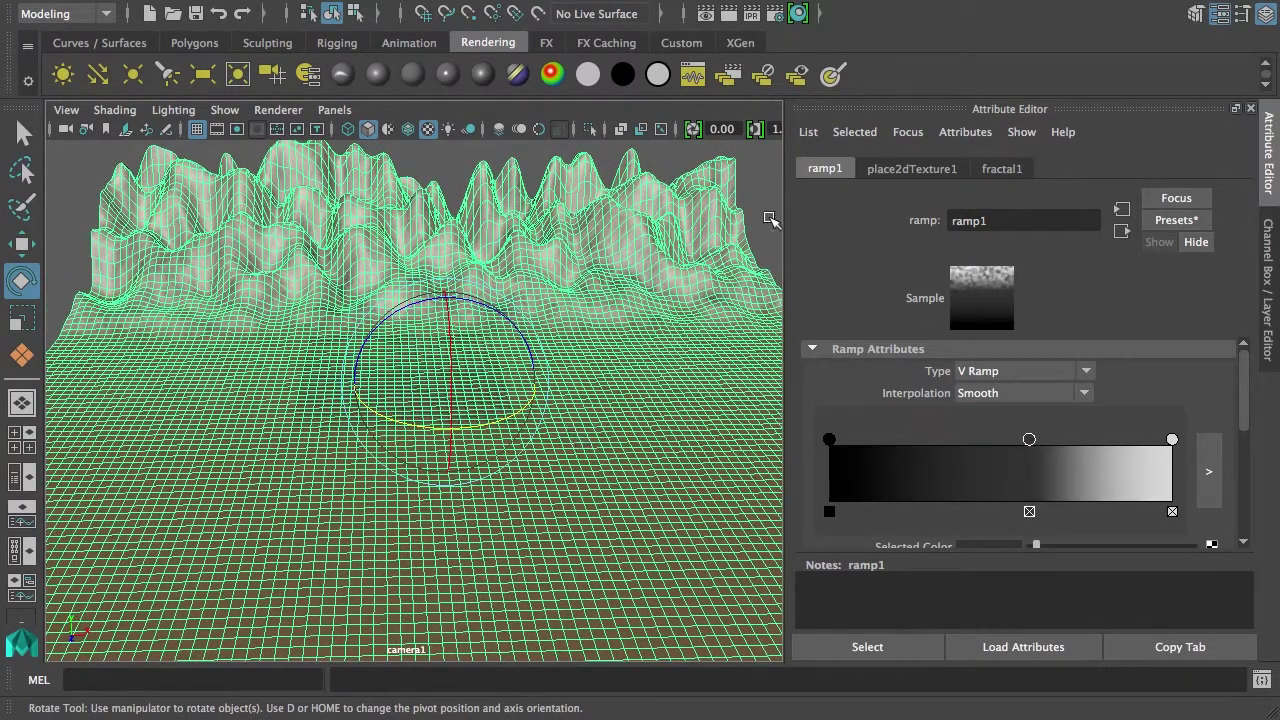
# Step: Move the middle gradient point left so the foreground flattens with peaks behind
pyautogui.click(697, 326)
pyautogui.moveTo(582, 442)
pyautogui.keyDown('alt'); pyautogui.mouseDown()
pyautogui.moveTo(551, 423)
pyautogui.moveTo(579, 444)
pyautogui.mouseUp(); pyautogui.keyUp('alt')
pyautogui.click(578, 446)
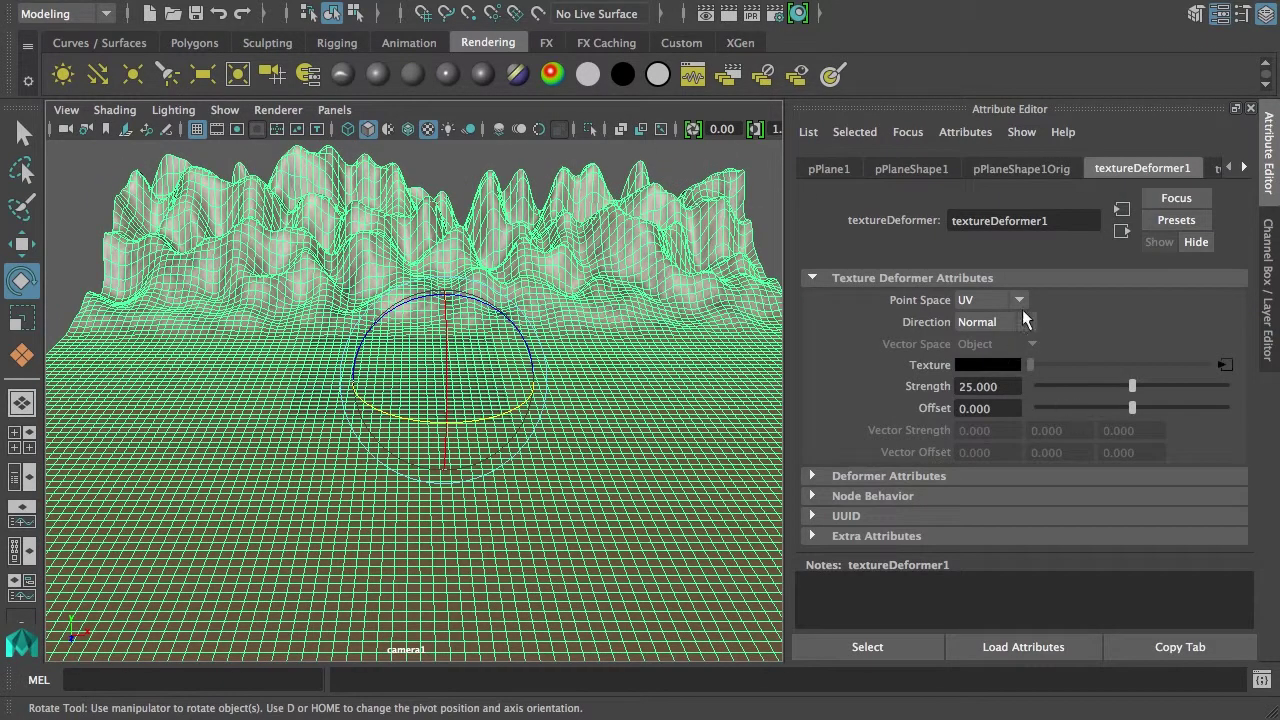
pyautogui.click(1224, 364)
pyautogui.moveTo(1029, 440); pyautogui.dragTo(981, 440)
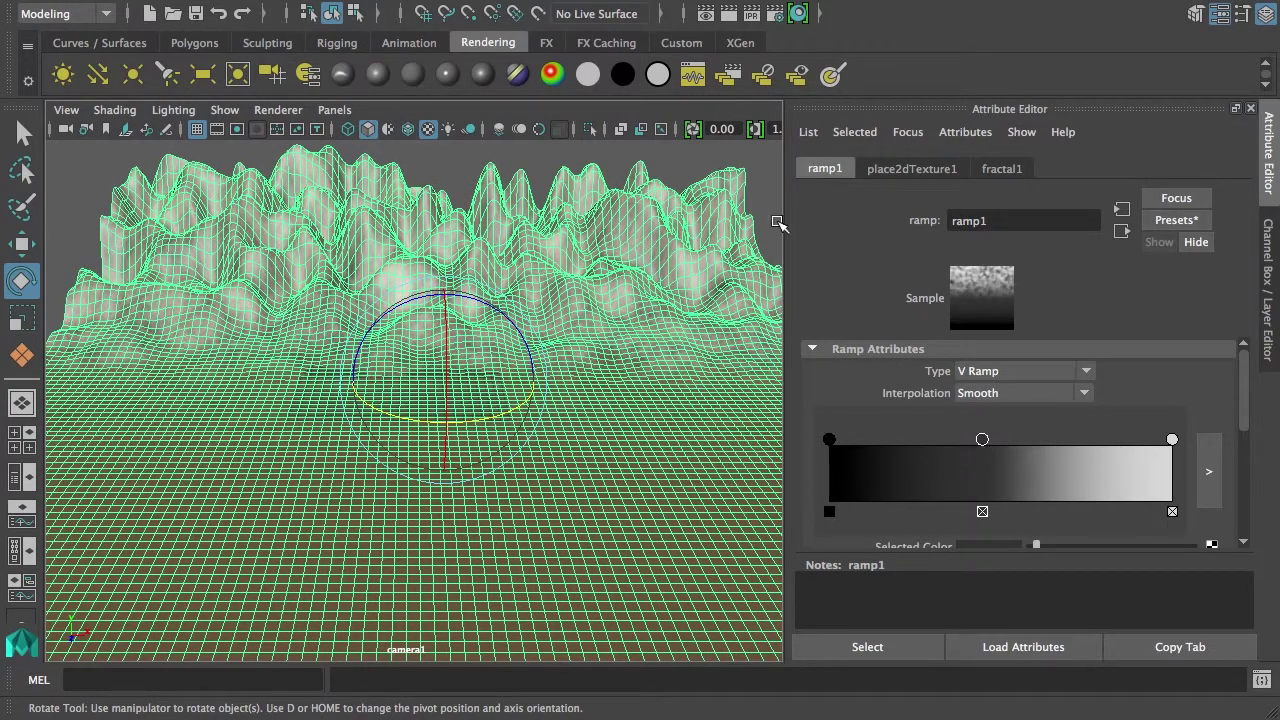
pyautogui.click(630, 403)
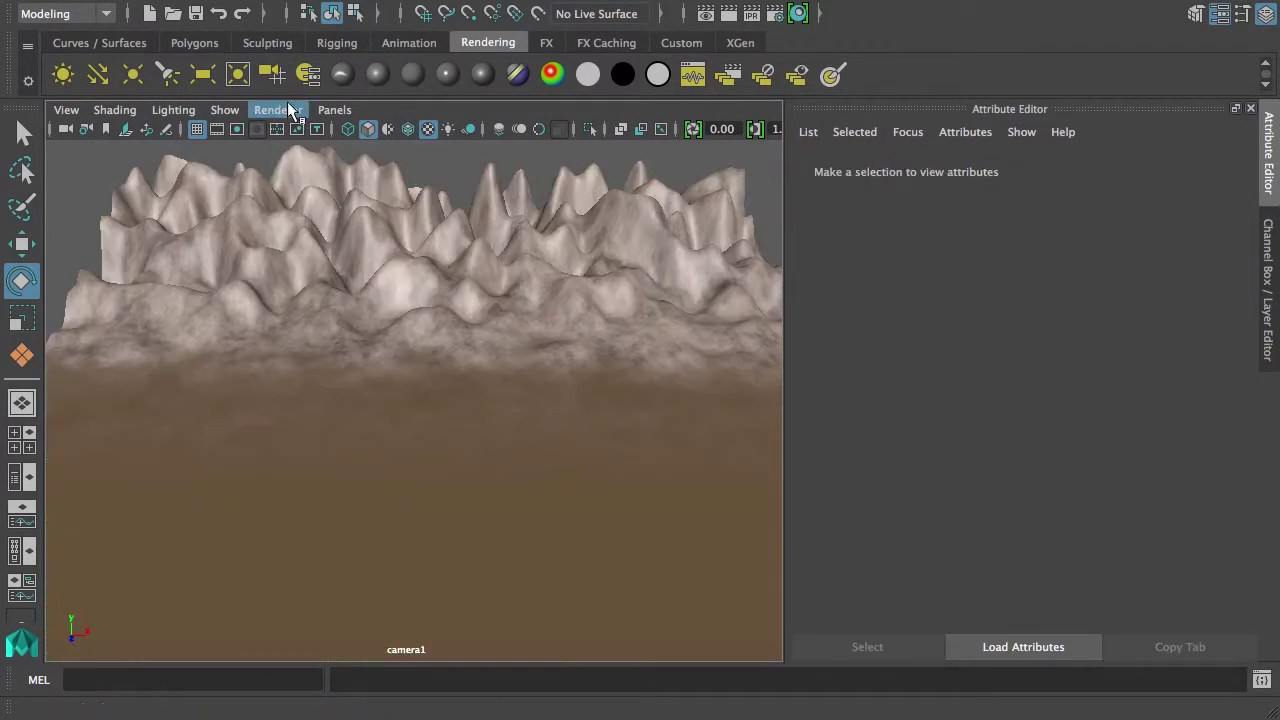
# Step: Look through camera1 with the Film Gate displayed
pyautogui.click(339, 109)
pyautogui.moveTo(360, 130)
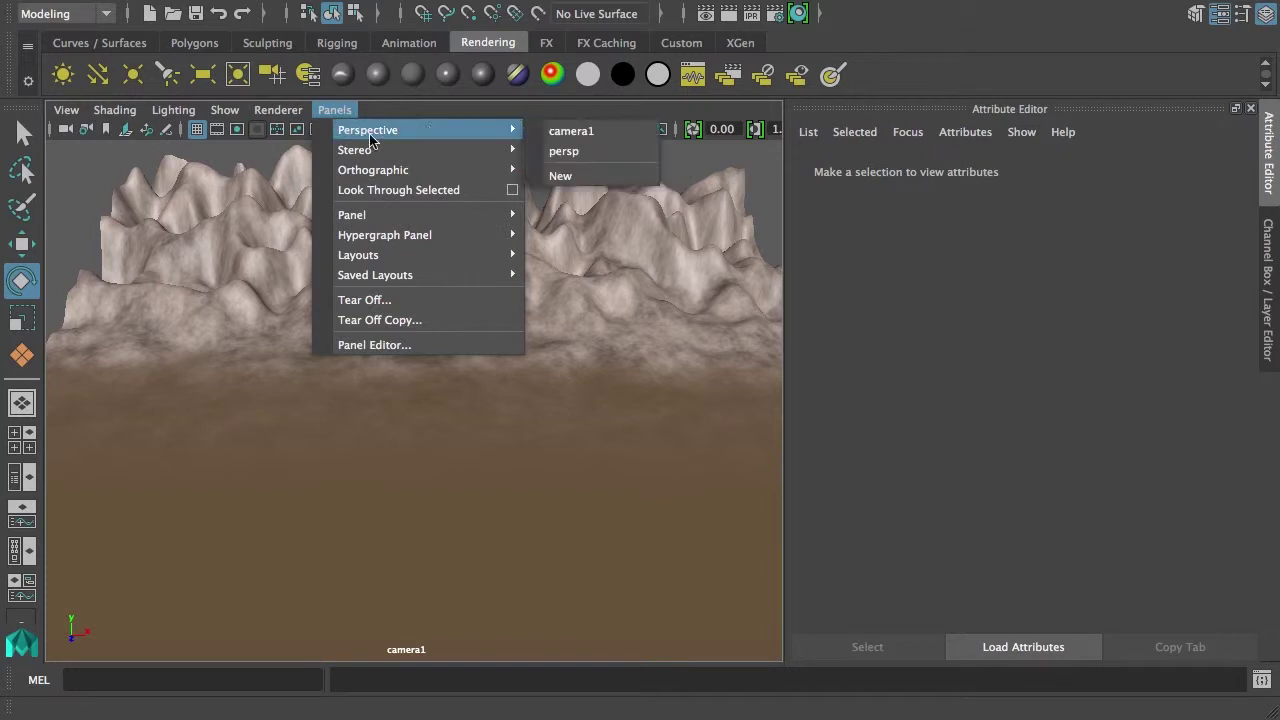
pyautogui.click(577, 134)
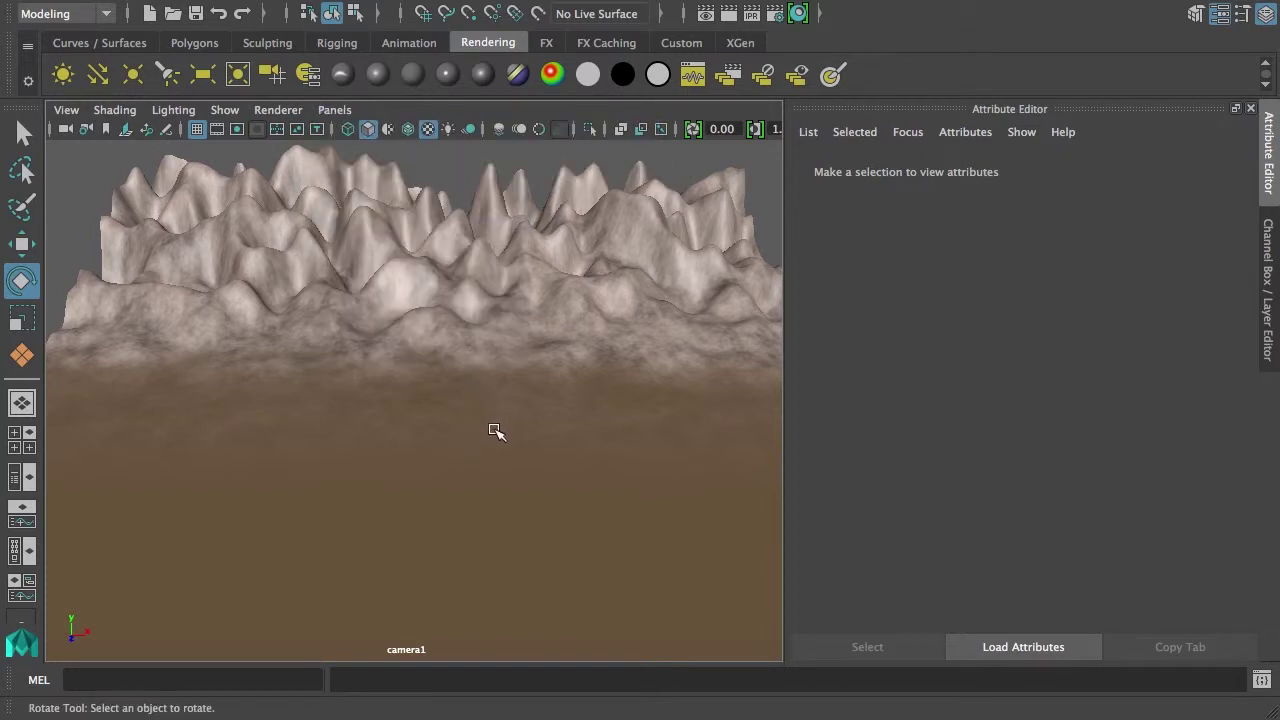
pyautogui.click(219, 129)
# Step: Set camera1's Film Aspect Ratio to 1.78
pyautogui.click(64, 130)
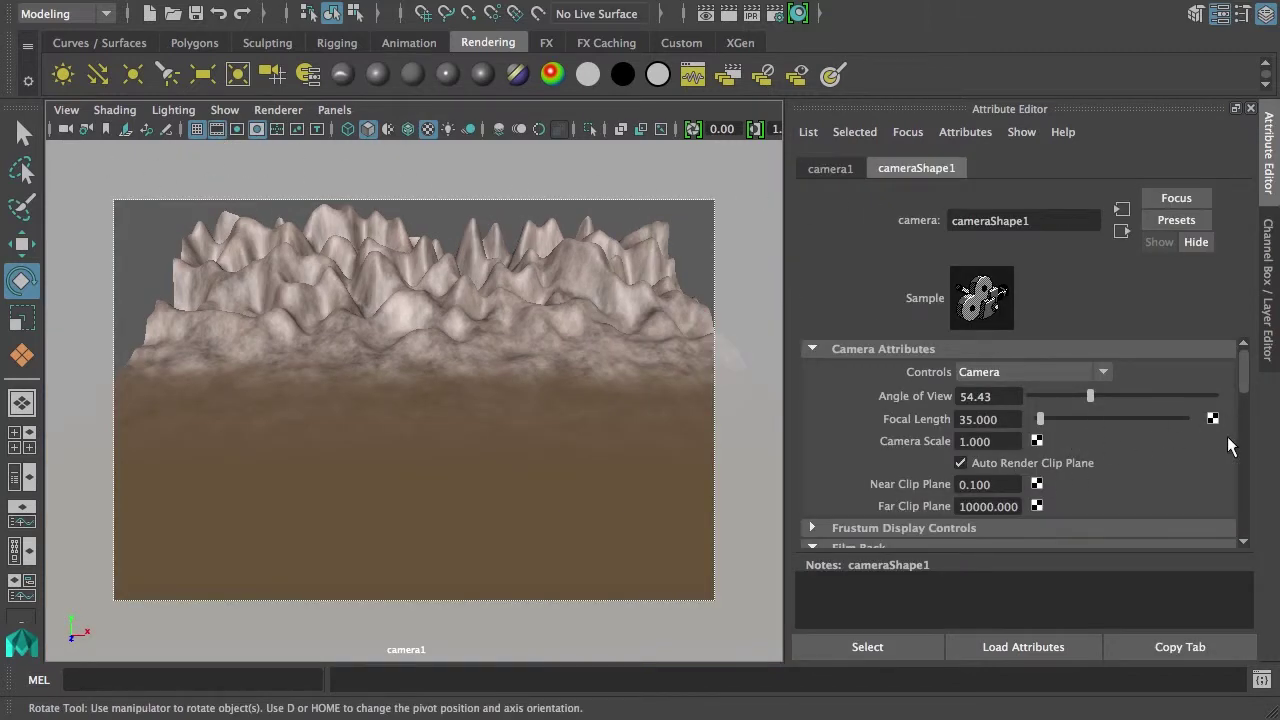
pyautogui.moveTo(1244, 388); pyautogui.dragTo(1246, 417)
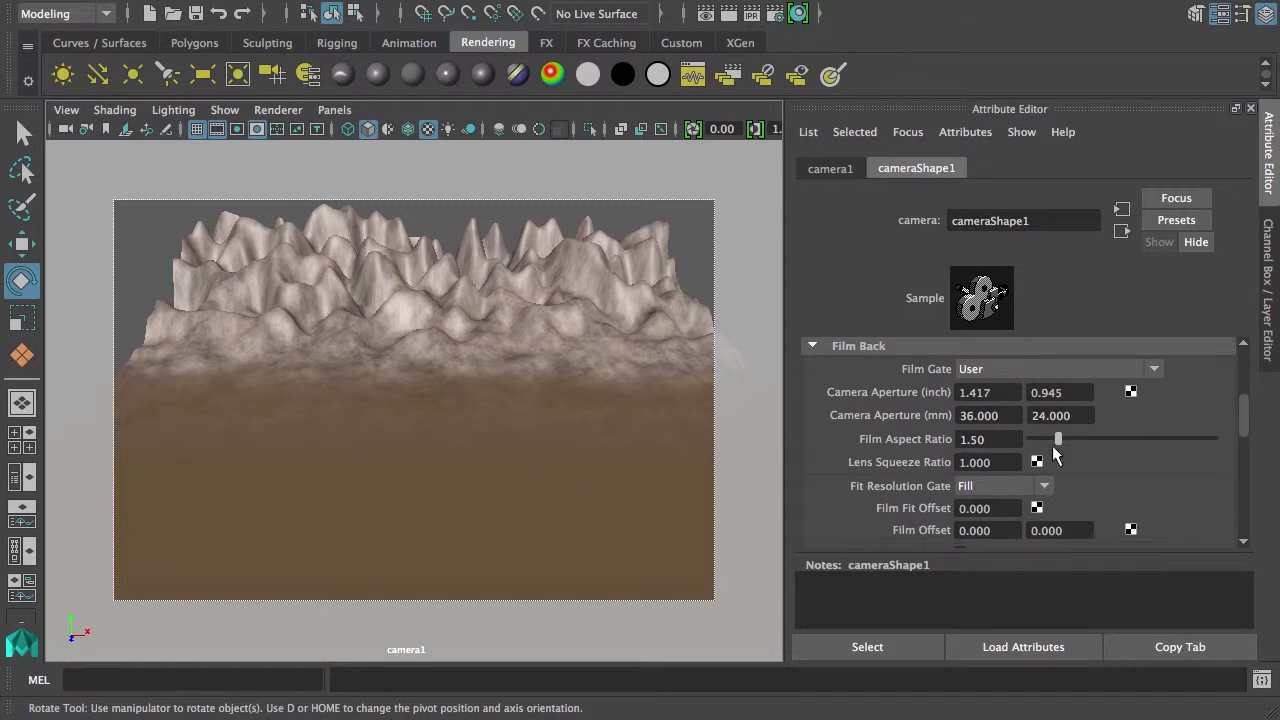
pyautogui.click(952, 440)
pyautogui.write('1.8')
pyautogui.press('BackSpace')
pyautogui.write('77777777')
pyautogui.press('Return')
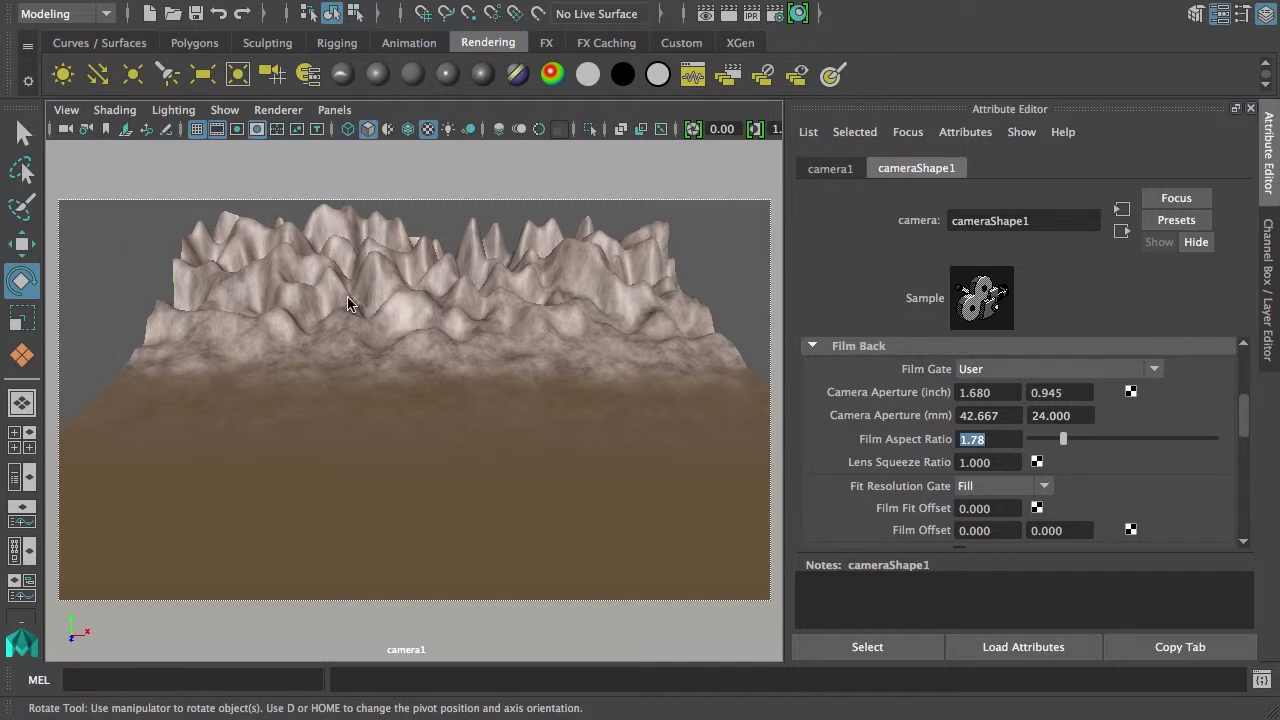
# Step: Frame the mountain range in camera1 and render the current frame
pyautogui.keyDown('alt'); pyautogui.moveTo(429, 422); pyautogui.dragTo(543, 357); pyautogui.keyUp('alt')
pyautogui.keyDown('alt'); pyautogui.moveTo(543, 357); pyautogui.dragTo(520, 383, button='middle'); pyautogui.keyUp('alt')
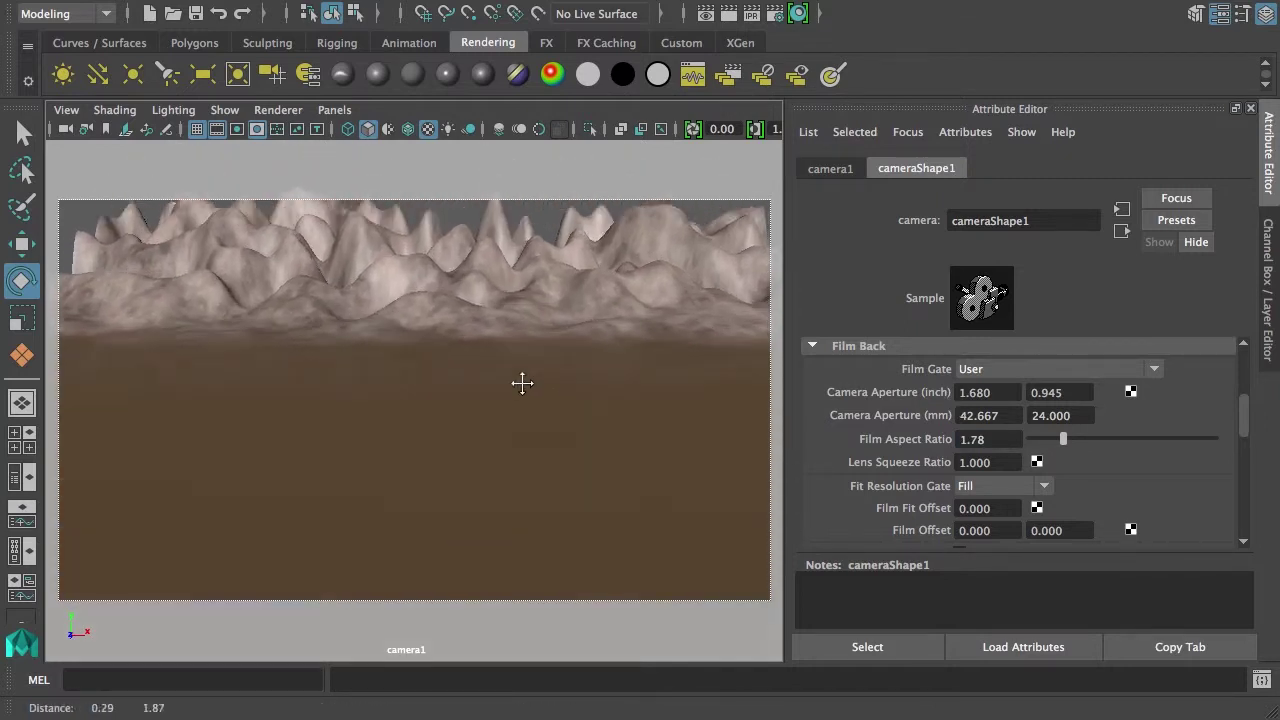
pyautogui.keyDown('alt'); pyautogui.moveTo(520, 383); pyautogui.dragTo(531, 417, button='right'); pyautogui.keyUp('alt')
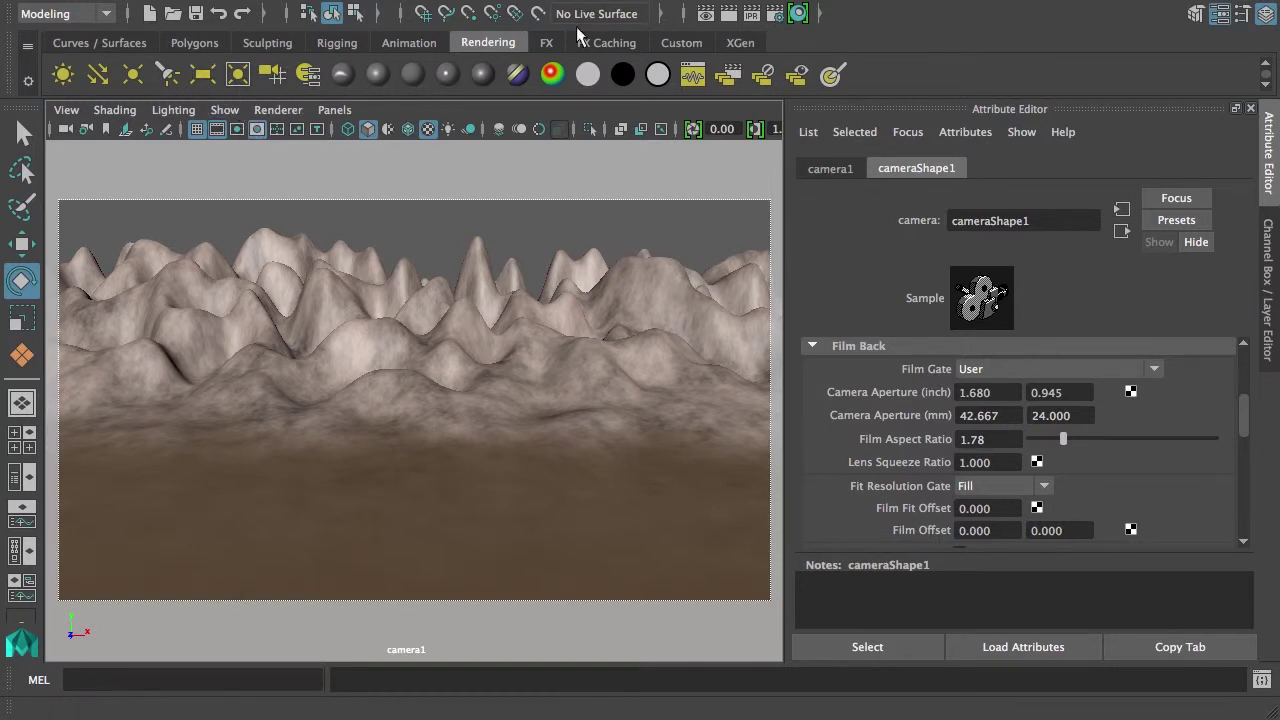
pyautogui.click(729, 15)
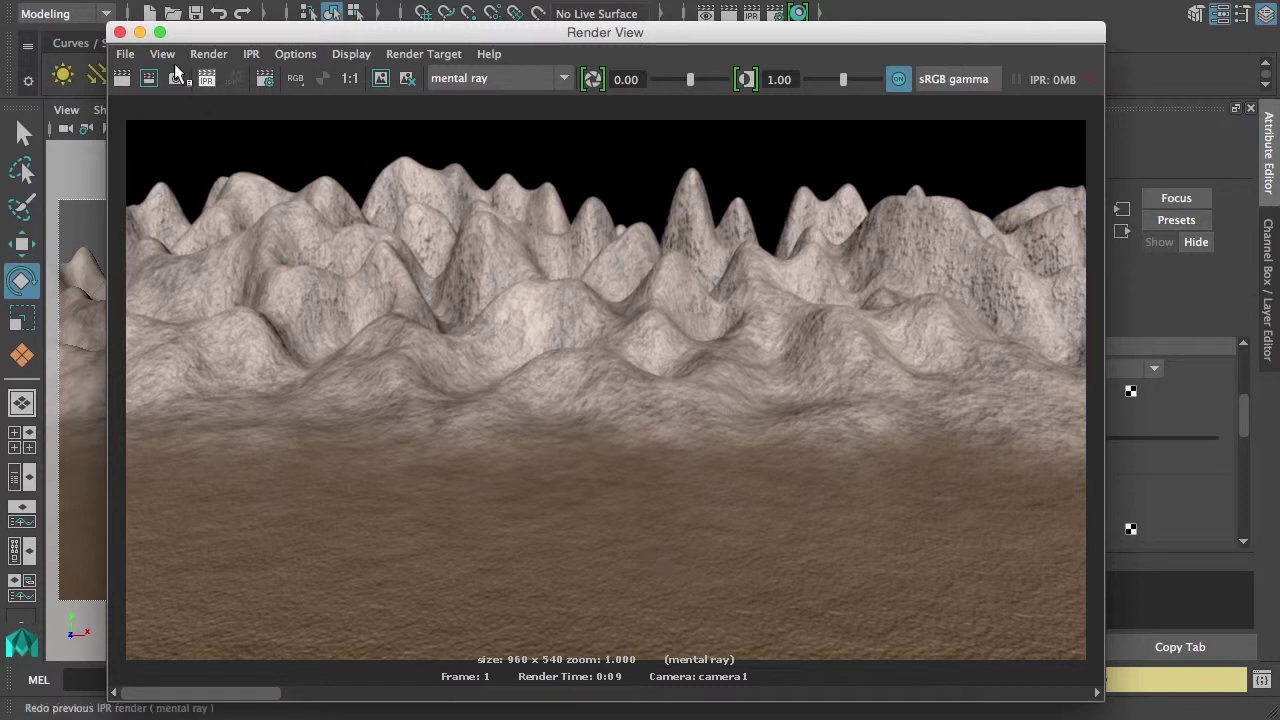
pyautogui.click(120, 32)
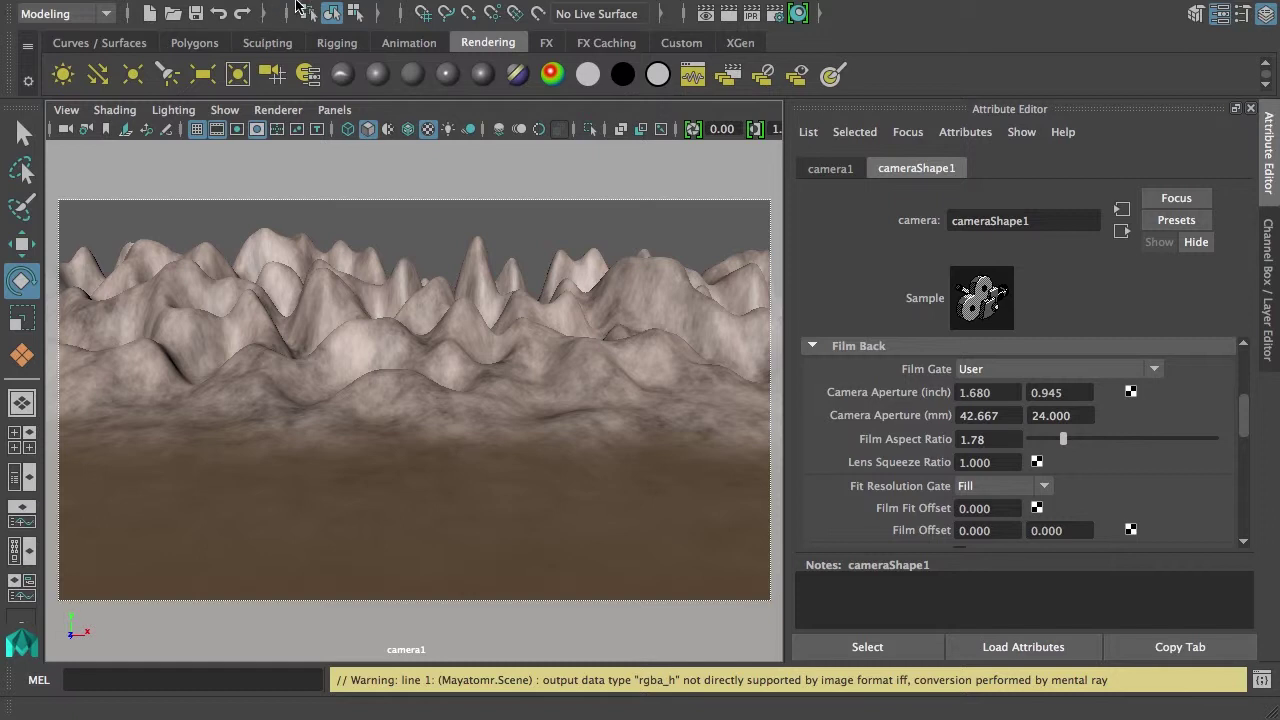
pyautogui.moveTo(296, 5)
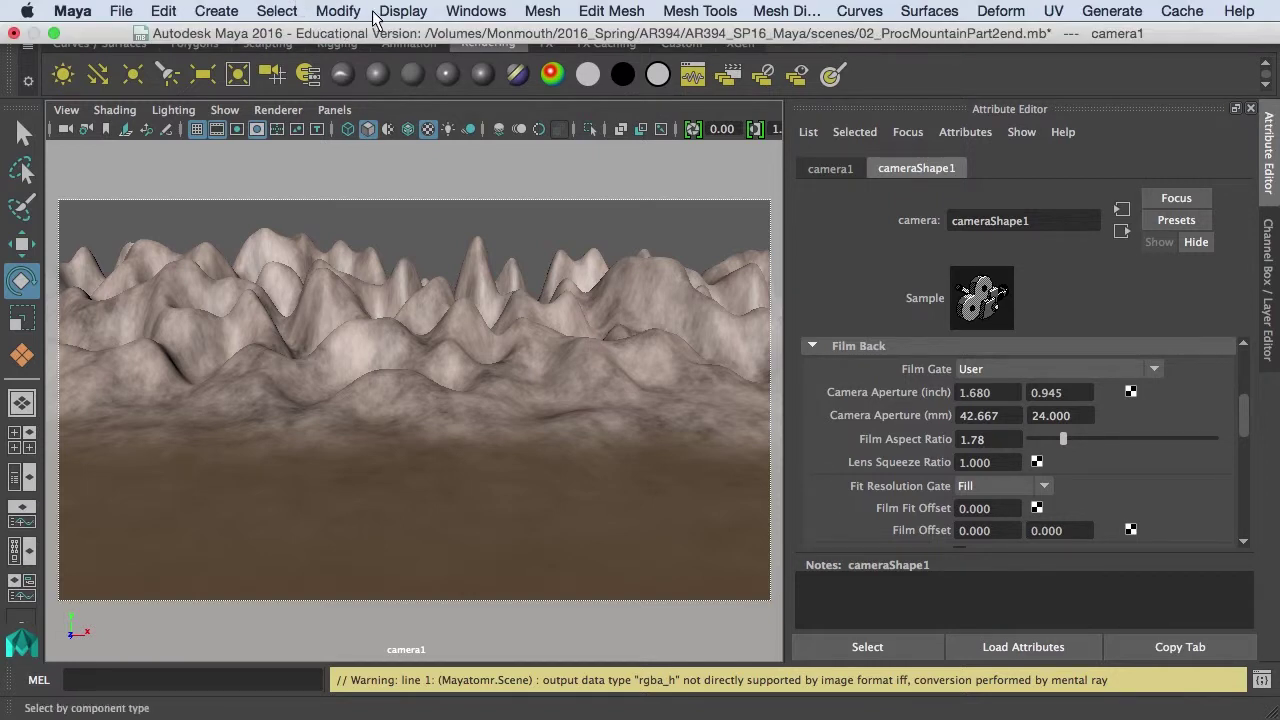
# Step: Enable Auto load for Fur.bundle in the Plug-in Manager, then close it
pyautogui.click(500, 12)
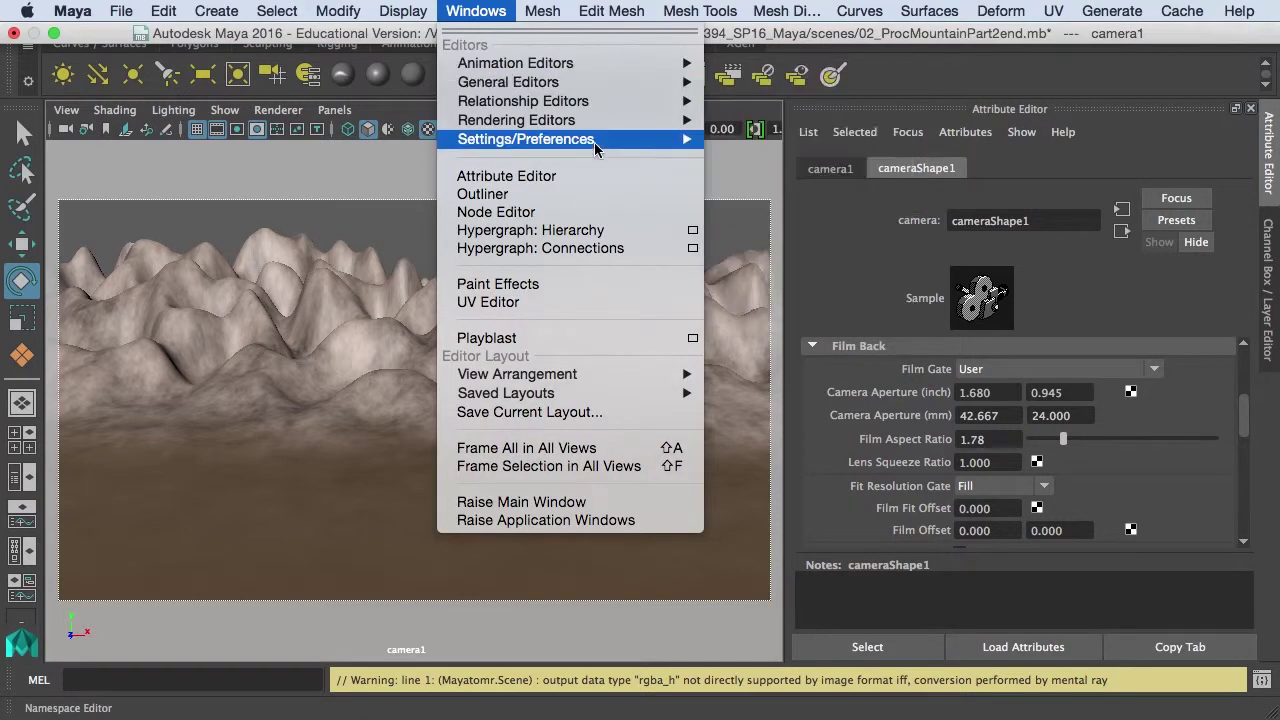
pyautogui.moveTo(600, 145)
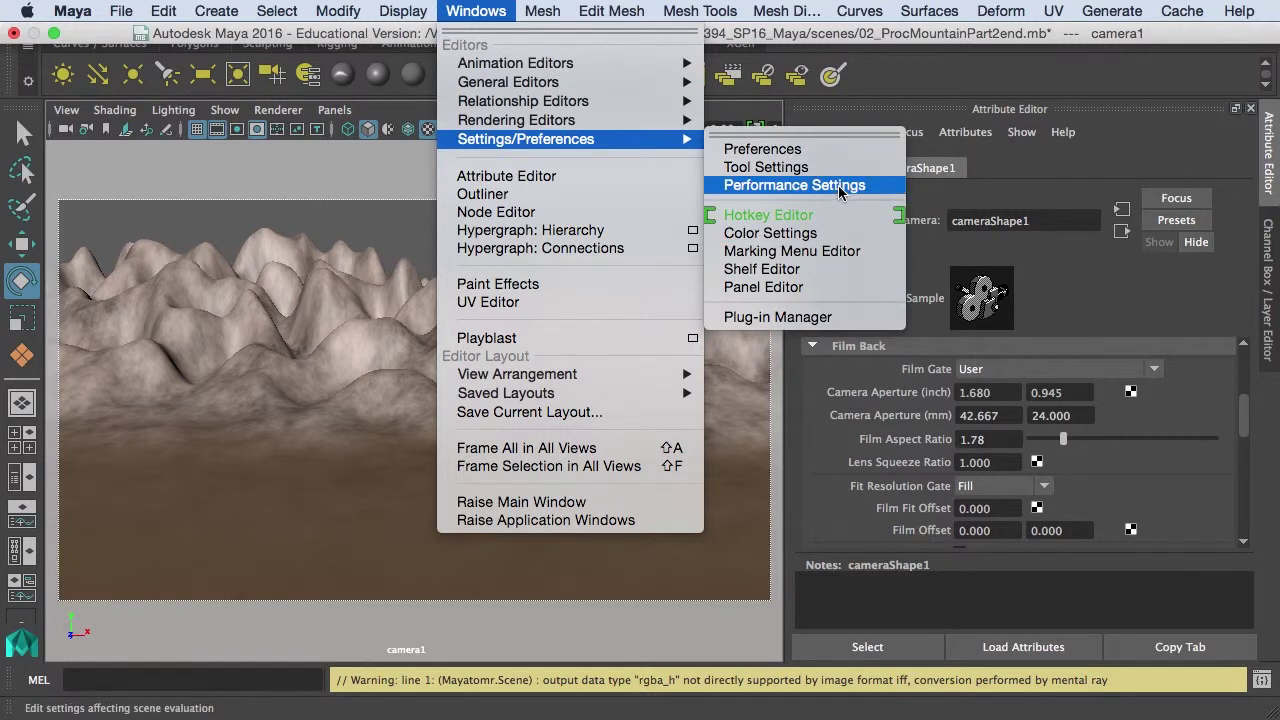
pyautogui.click(803, 317)
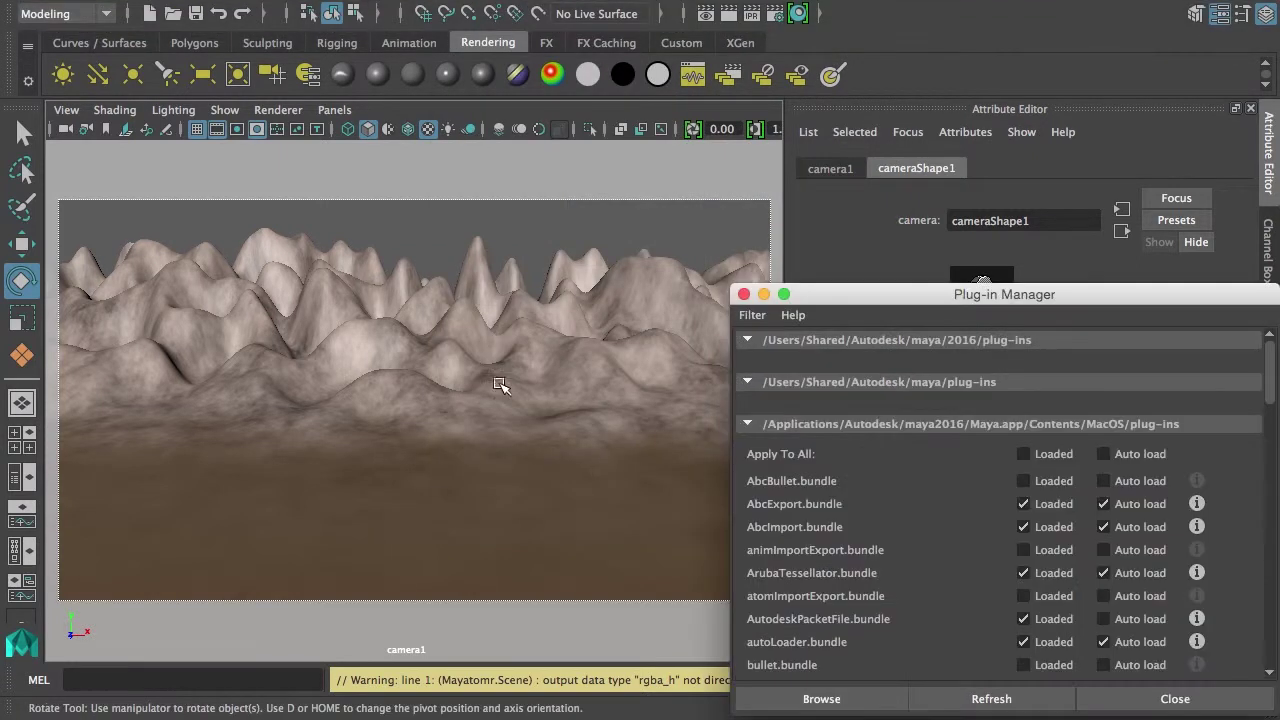
pyautogui.moveTo(846, 294); pyautogui.dragTo(398, 36)
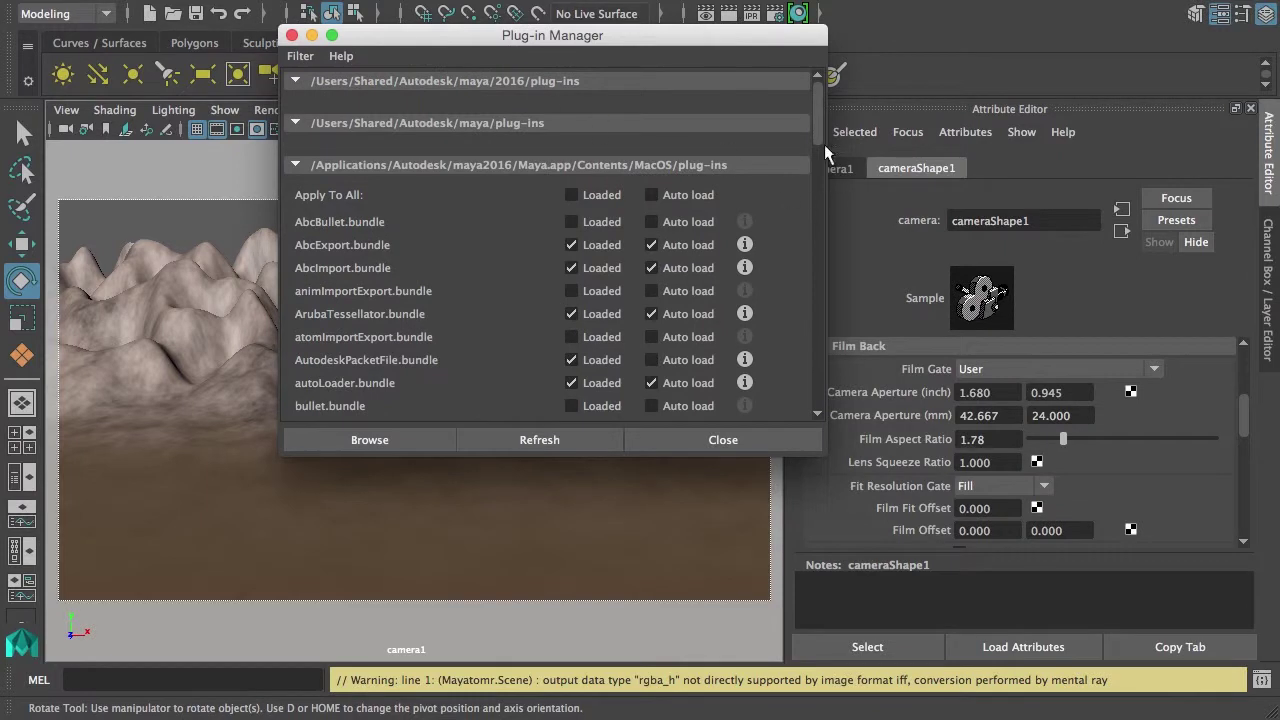
pyautogui.moveTo(820, 128); pyautogui.dragTo(818, 210)
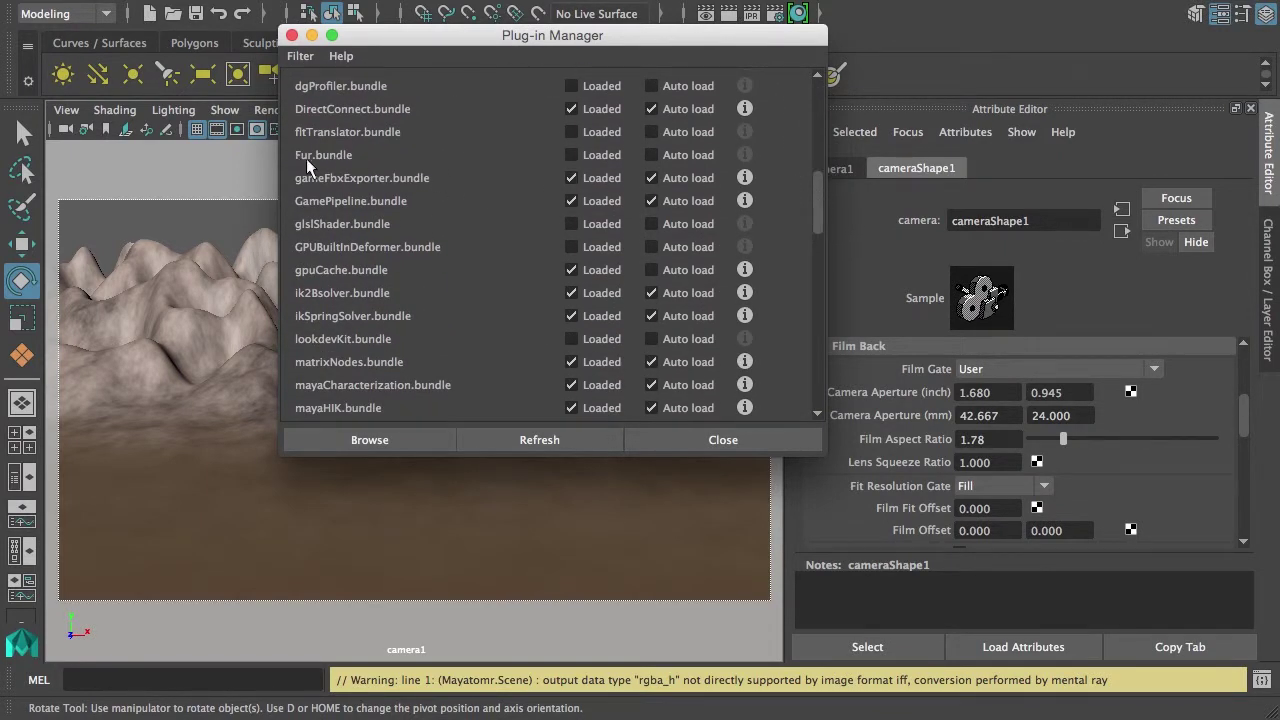
pyautogui.click(651, 155)
pyautogui.click(720, 440)
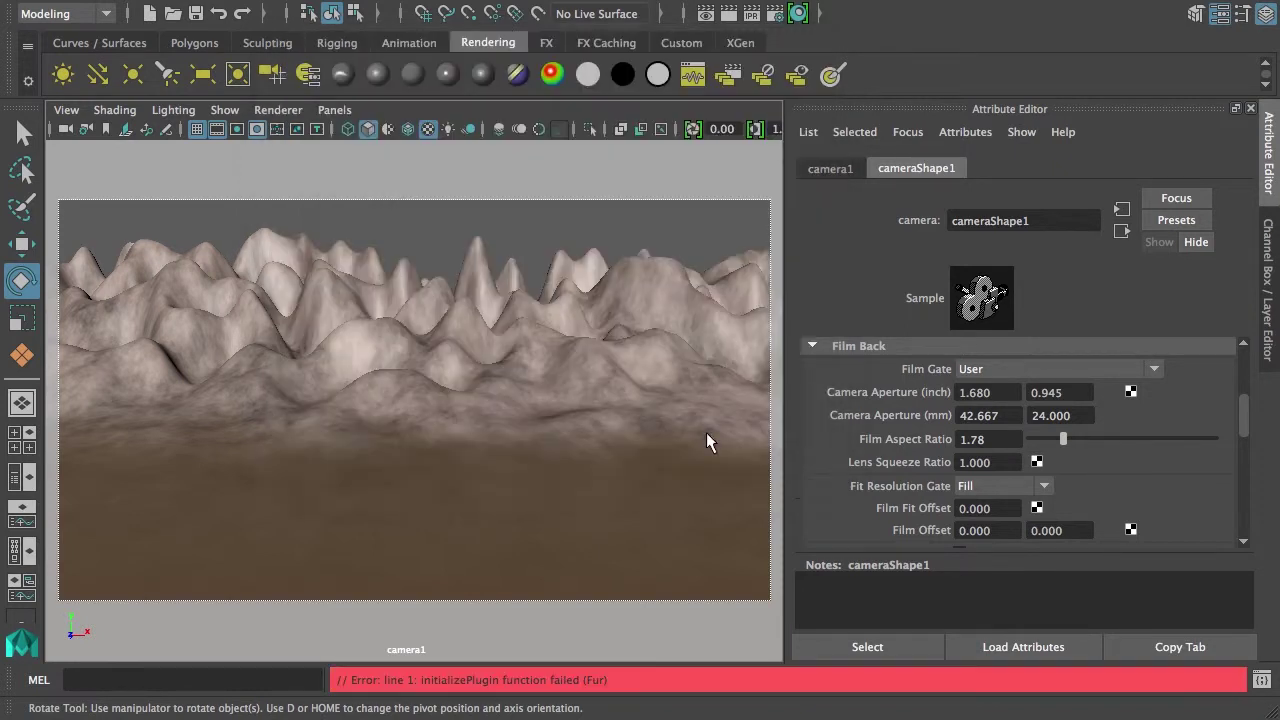
# Step: Switch to the Rendering menu set and browse the Fur menu's commands
pyautogui.click(100, 14)
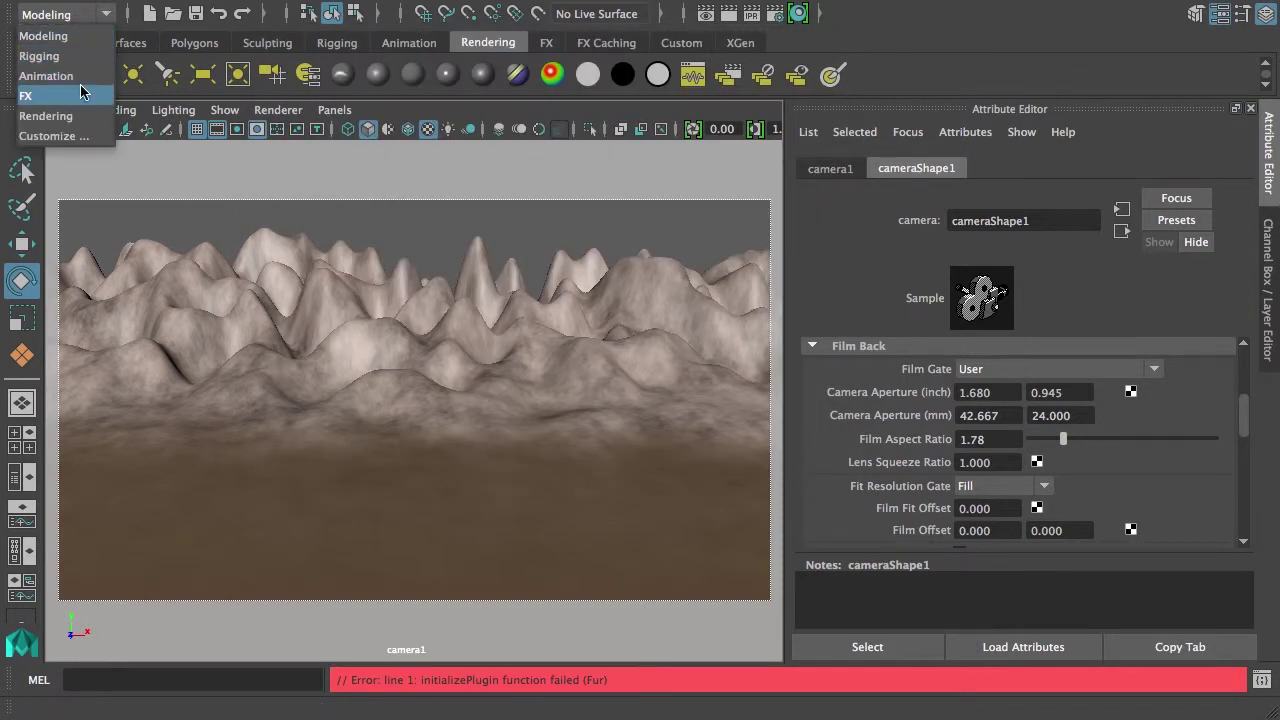
pyautogui.click(88, 116)
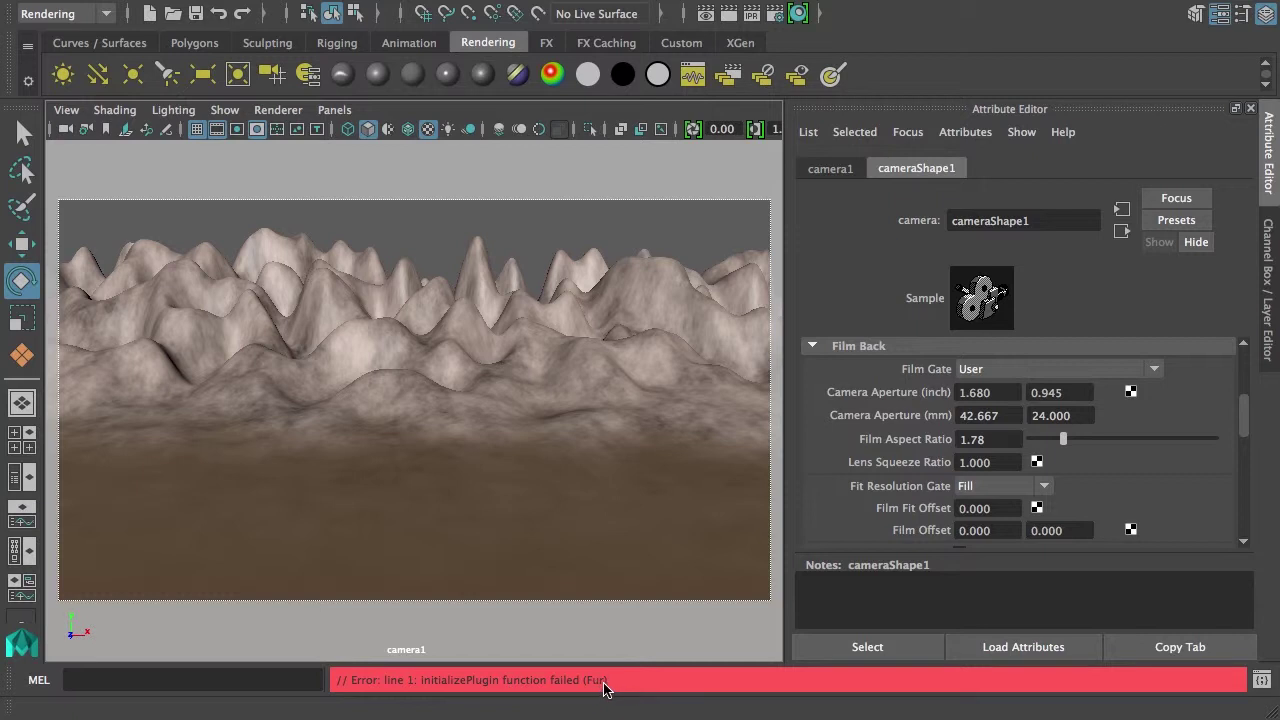
pyautogui.moveTo(988, 6)
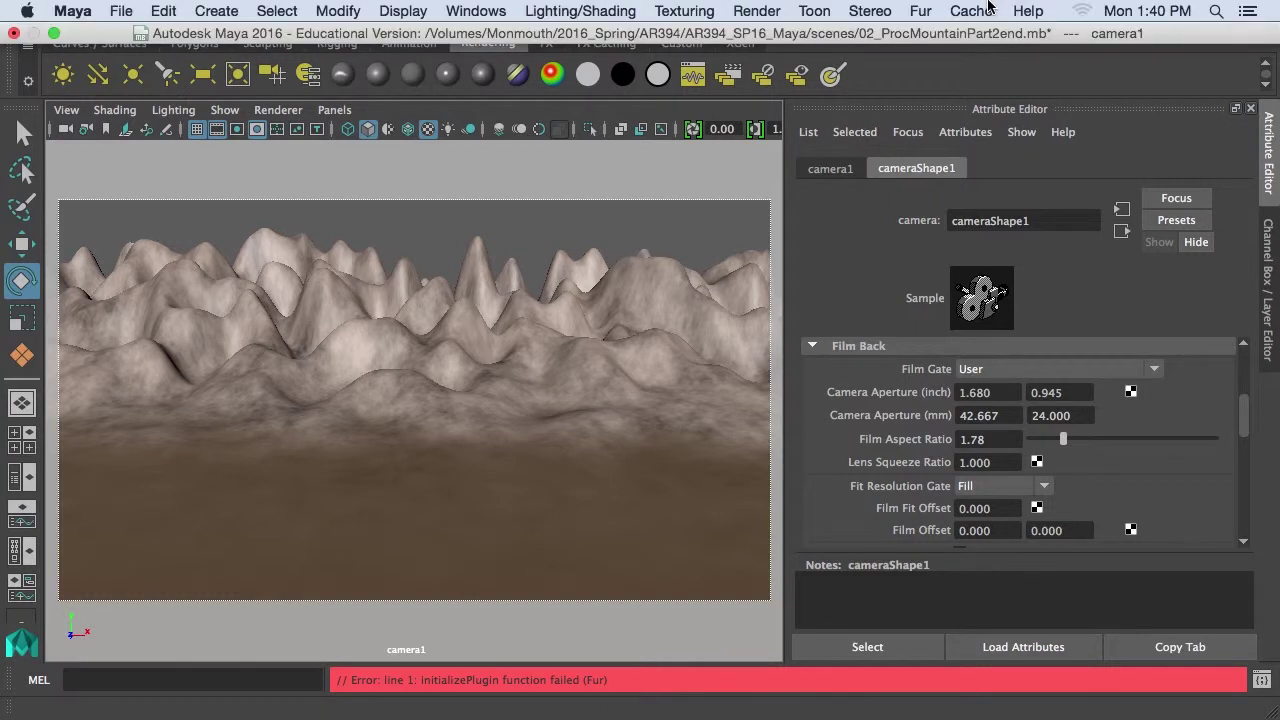
pyautogui.click(930, 8)
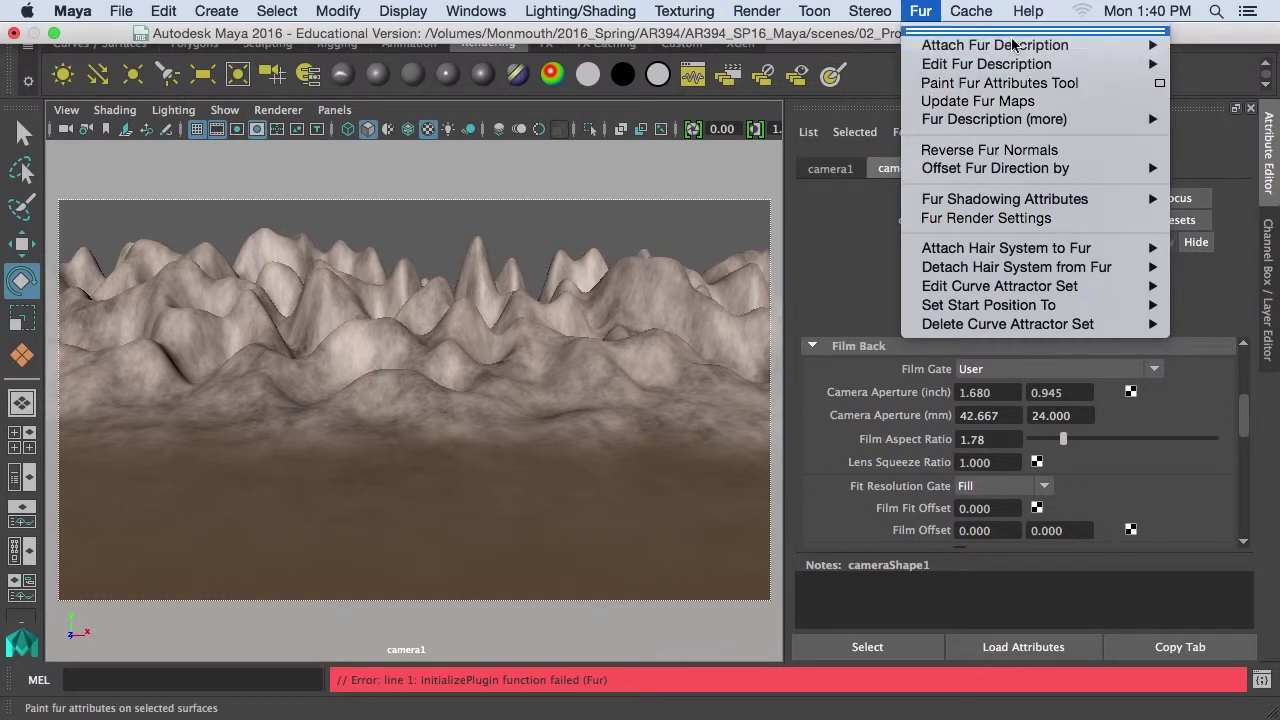
pyautogui.moveTo(1004, 295)
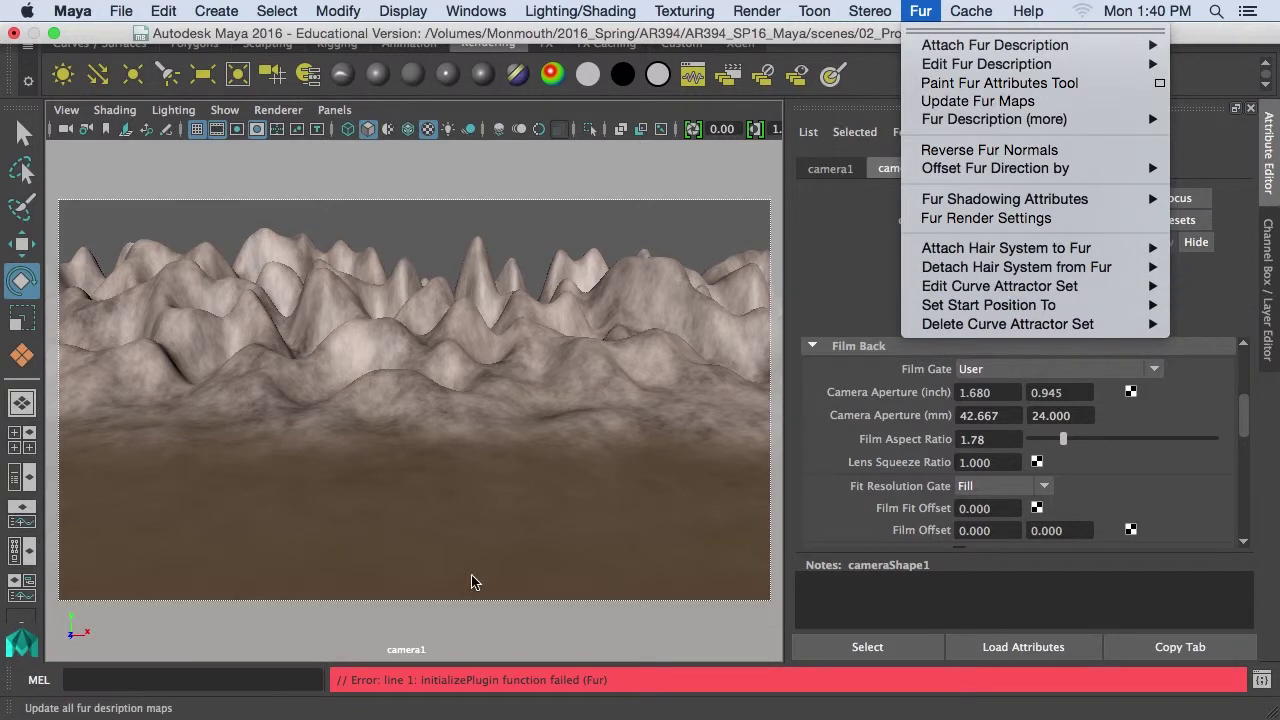
# Step: Select the terrain plane and apply Fur > Attach Fur Description > New
pyautogui.click(468, 538)
pyautogui.click(472, 534)
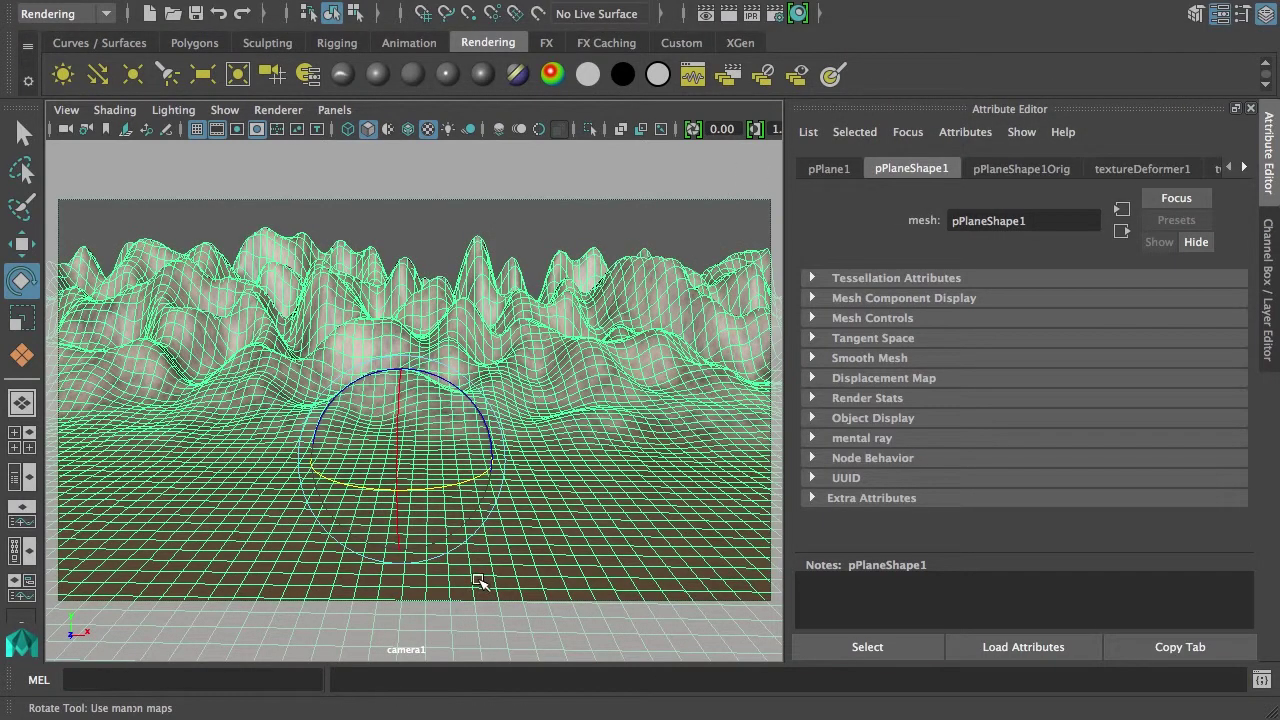
pyautogui.press('q')
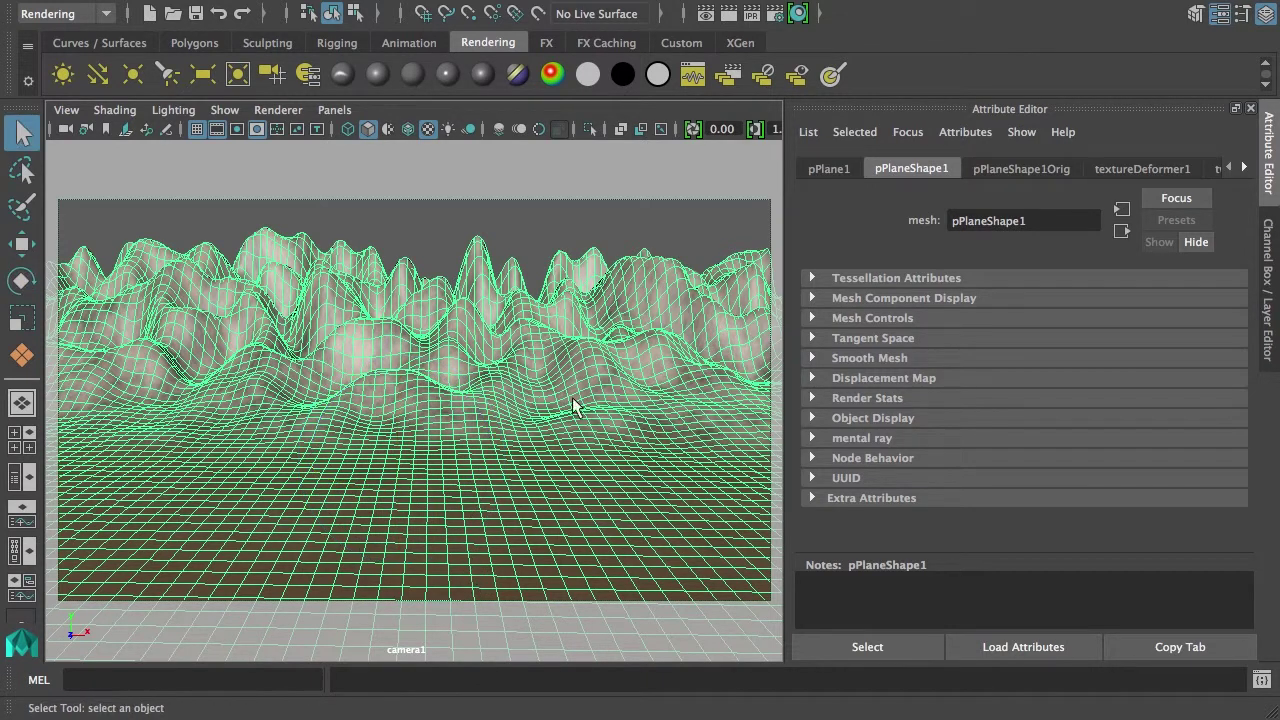
pyautogui.moveTo(880, 6)
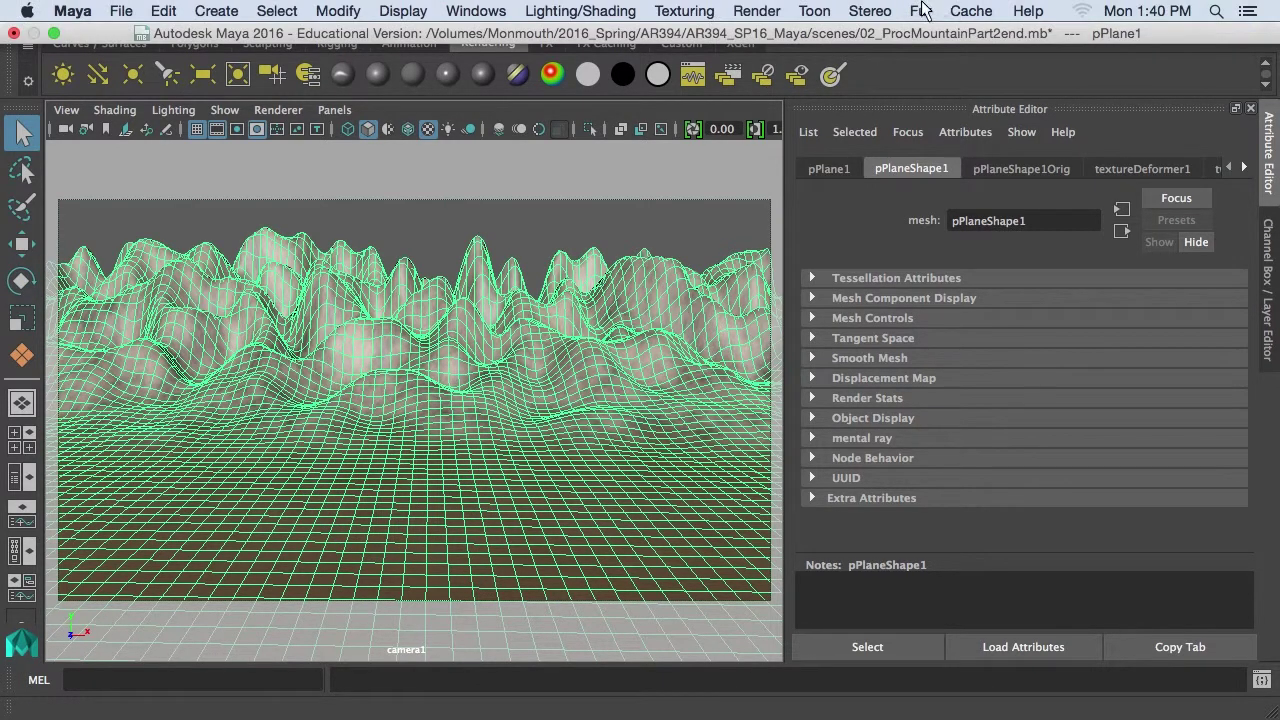
pyautogui.click(921, 10)
pyautogui.moveTo(1052, 50)
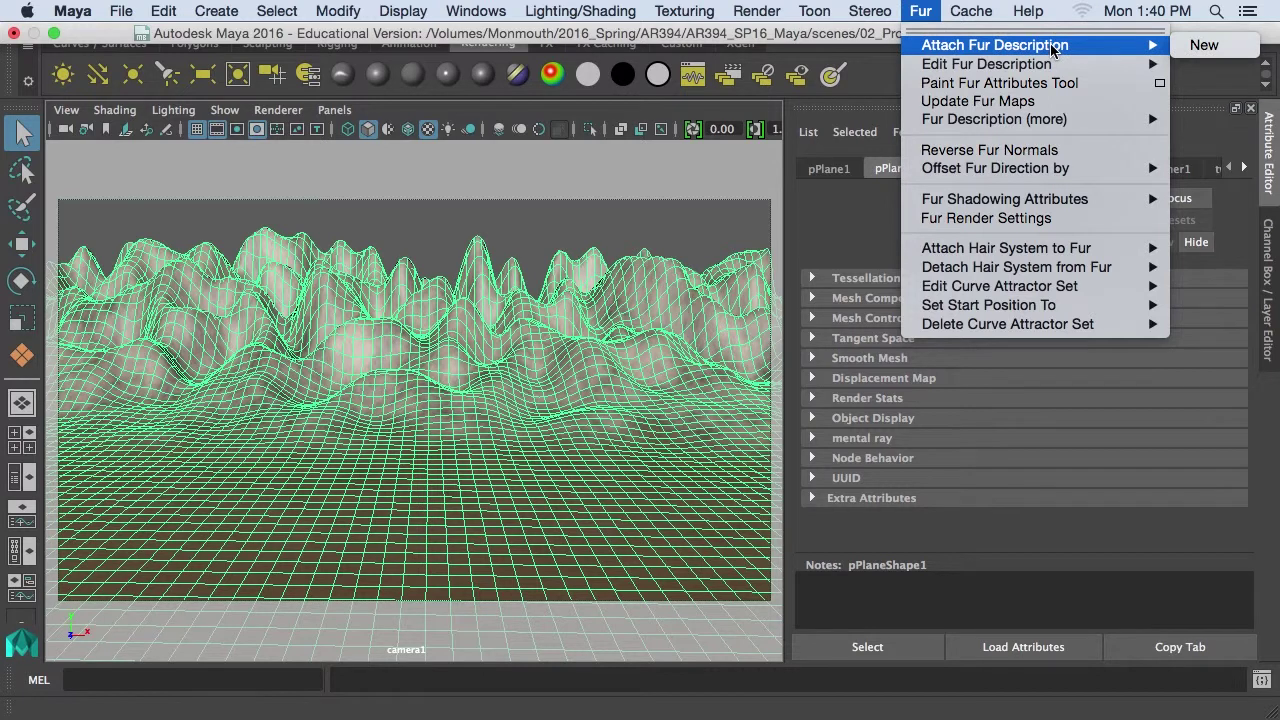
pyautogui.click(1197, 46)
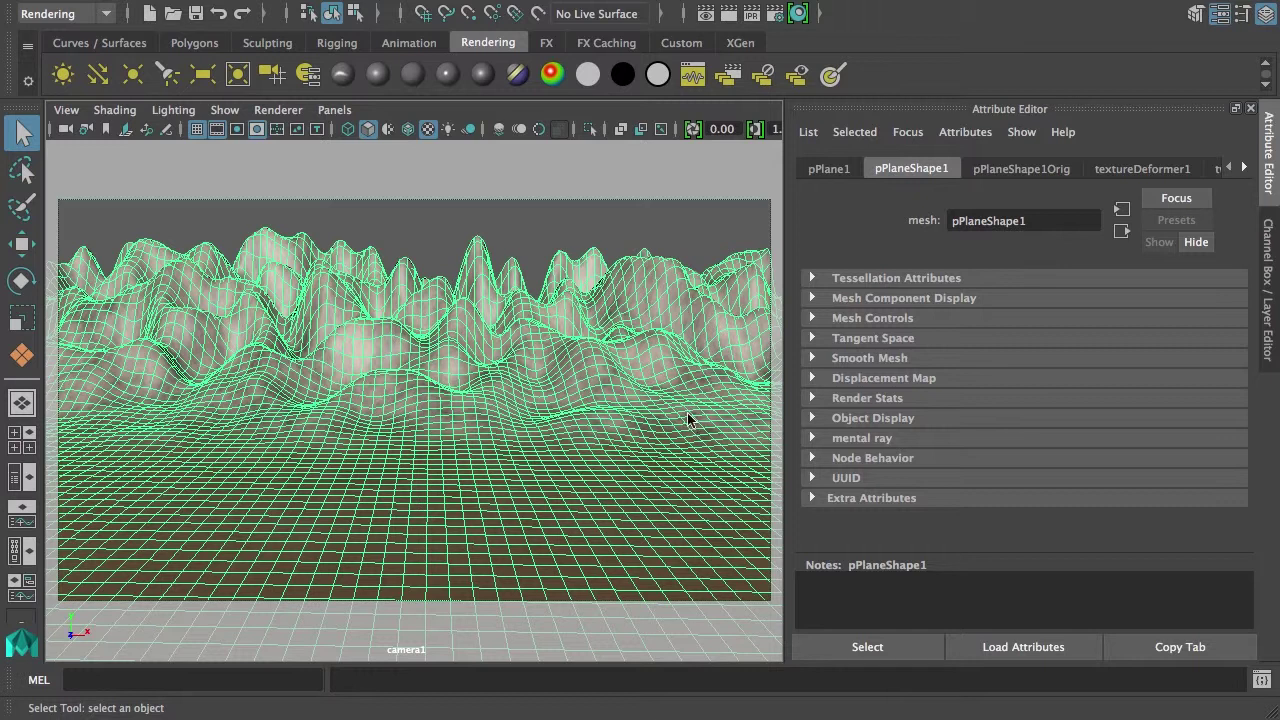
# Step: Switch the viewport renderer to Legacy Default, then Legacy High Quality Viewport
pyautogui.click(292, 110)
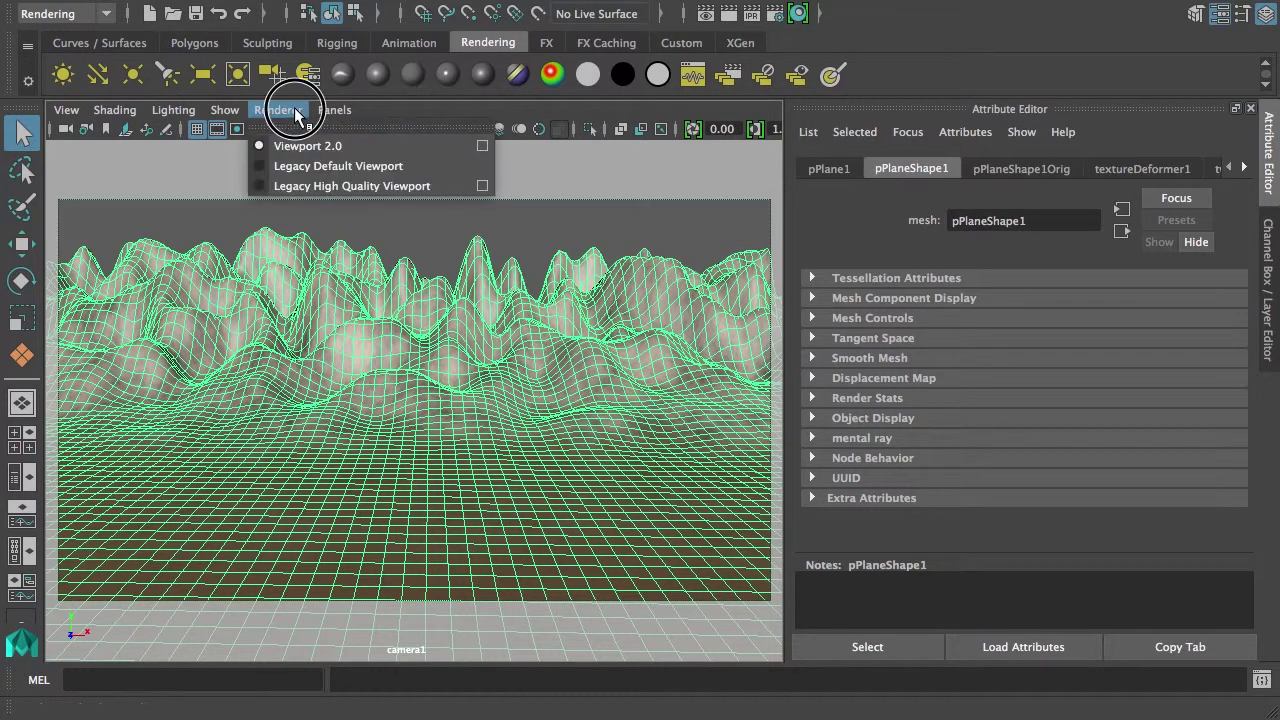
pyautogui.click(327, 166)
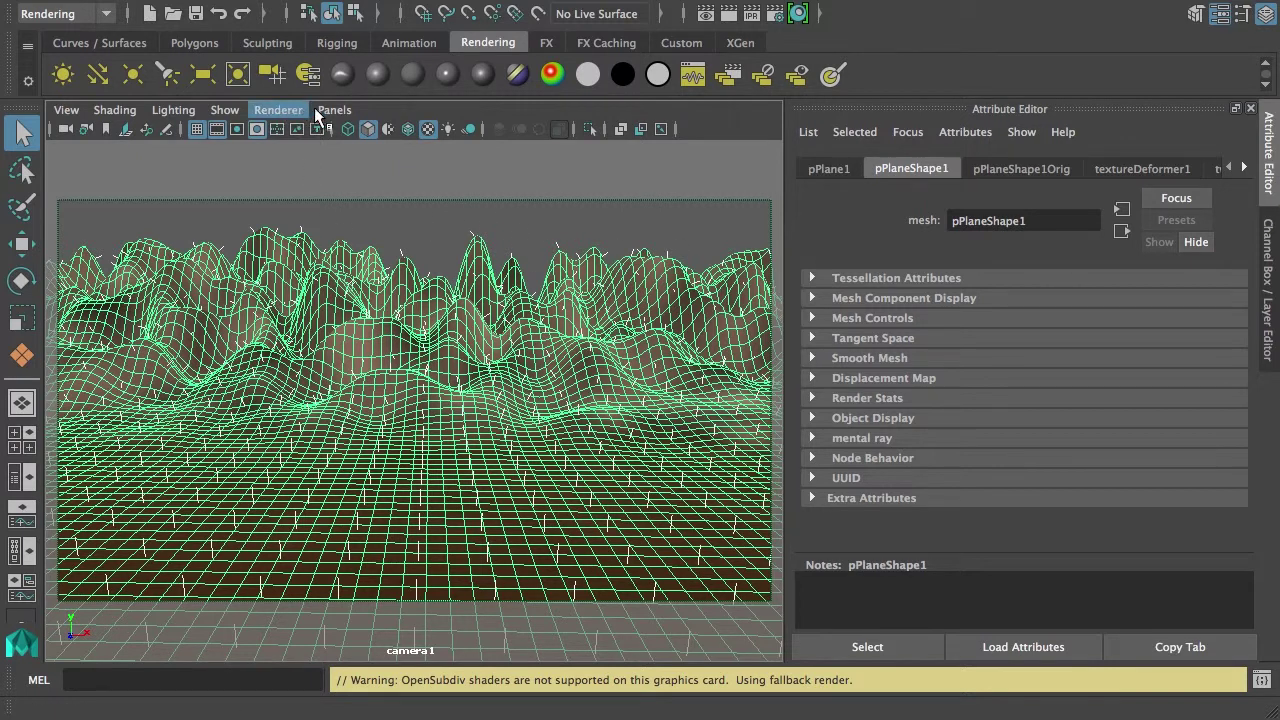
pyautogui.click(280, 110)
pyautogui.click(312, 190)
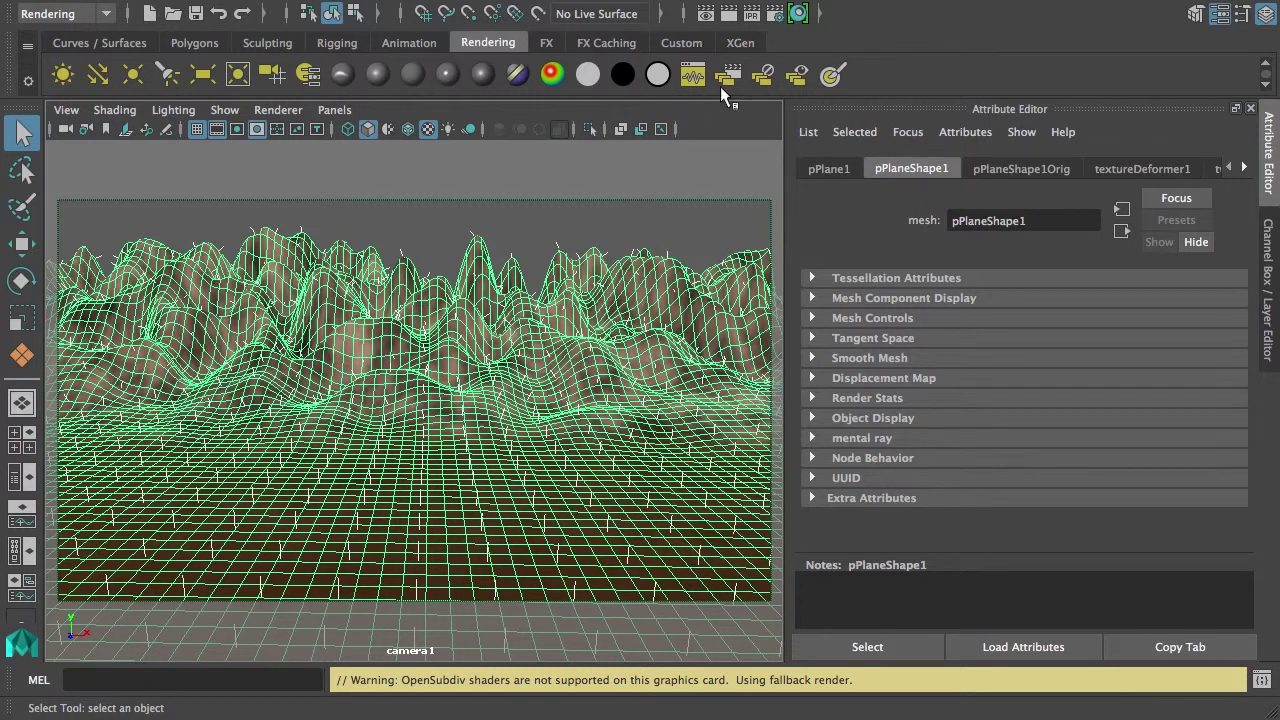
# Step: Render the current frame with mental ray and set Test Resolution to 50% (480x270)
pyautogui.click(729, 15)
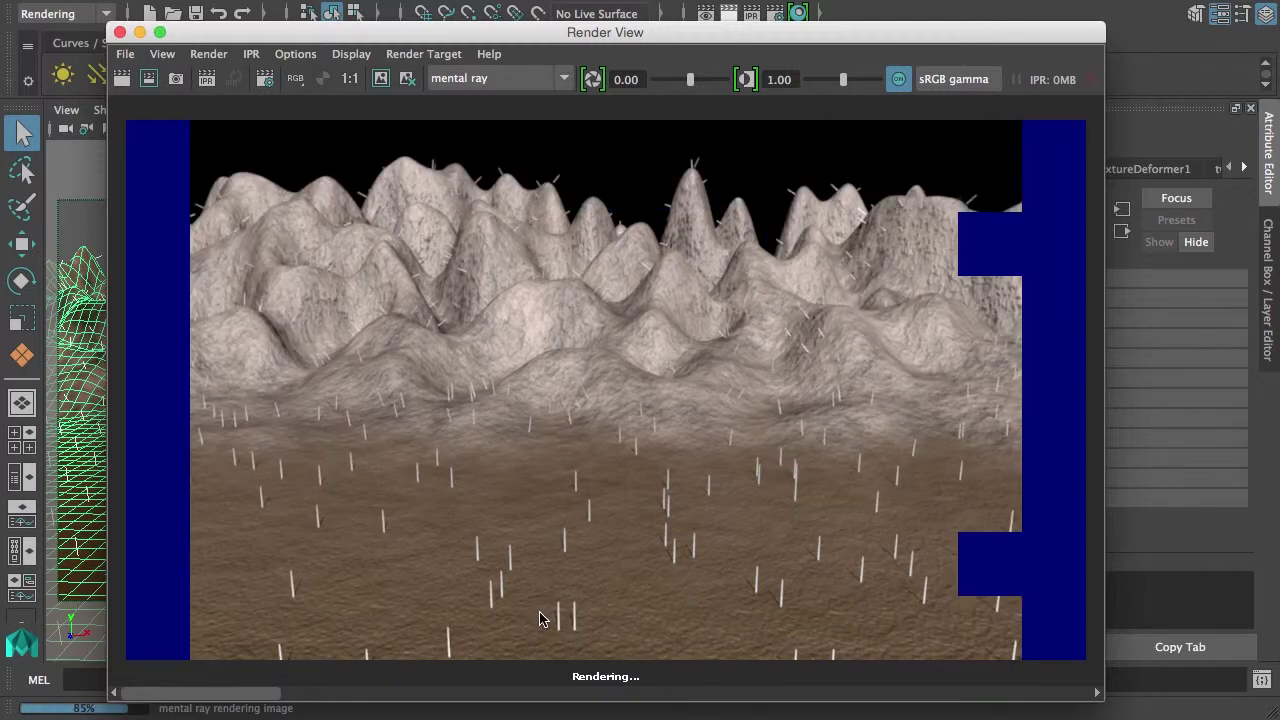
pyautogui.click(355, 55)
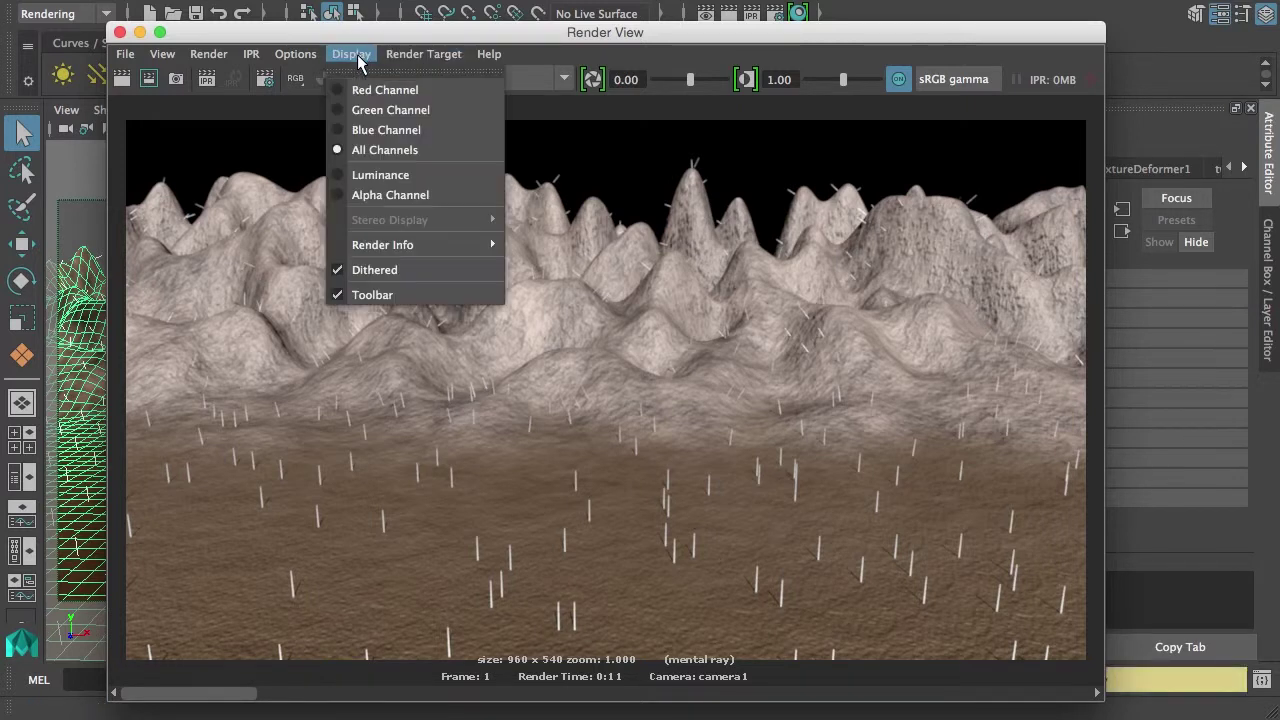
pyautogui.moveTo(305, 53)
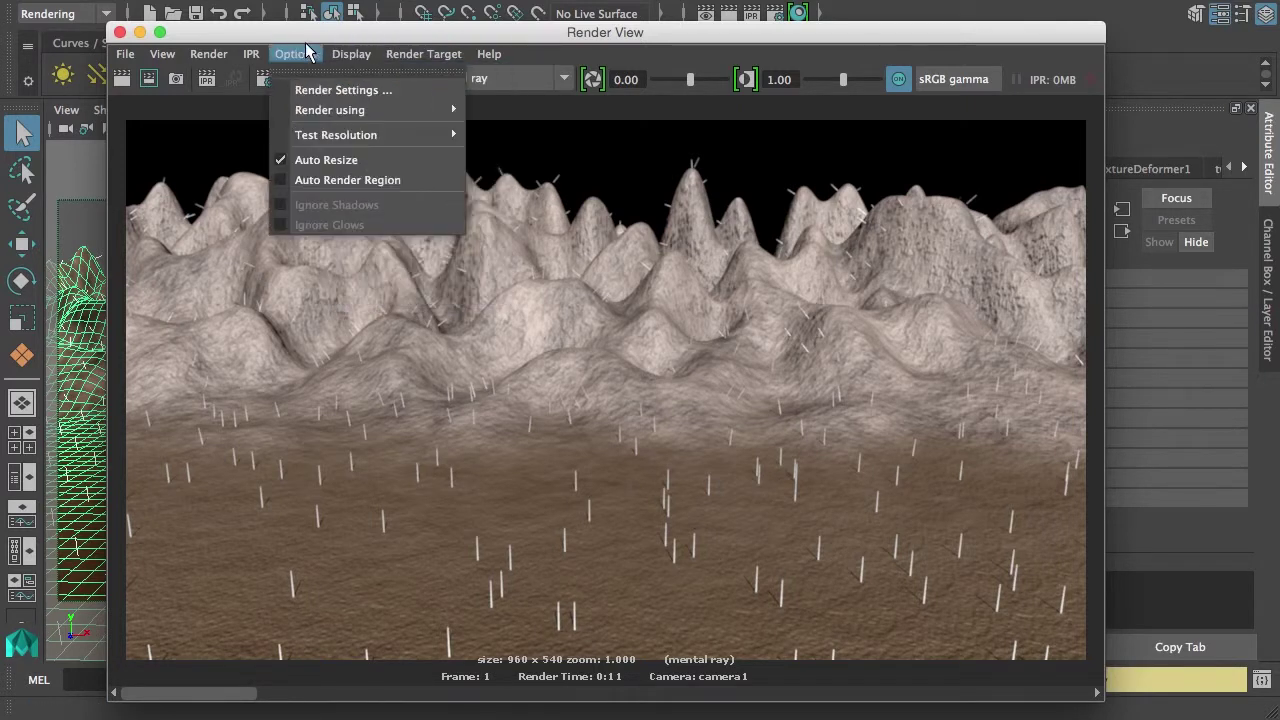
pyautogui.moveTo(333, 140)
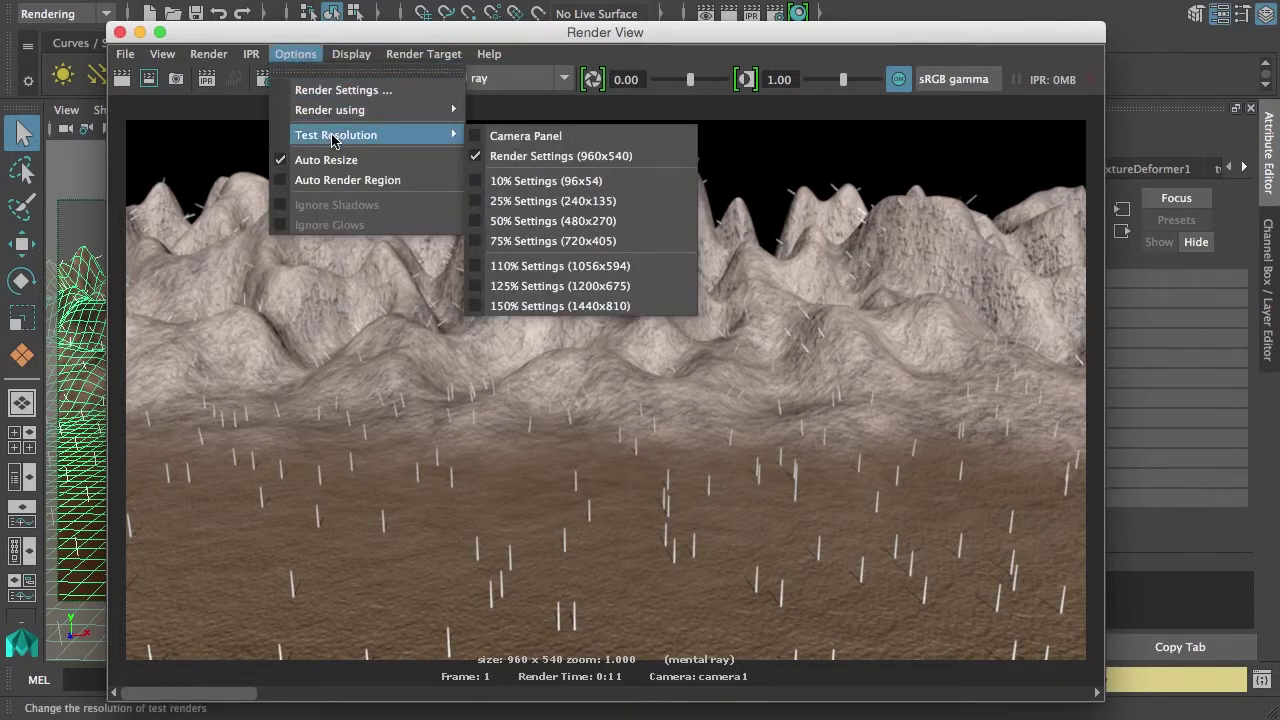
pyautogui.click(576, 226)
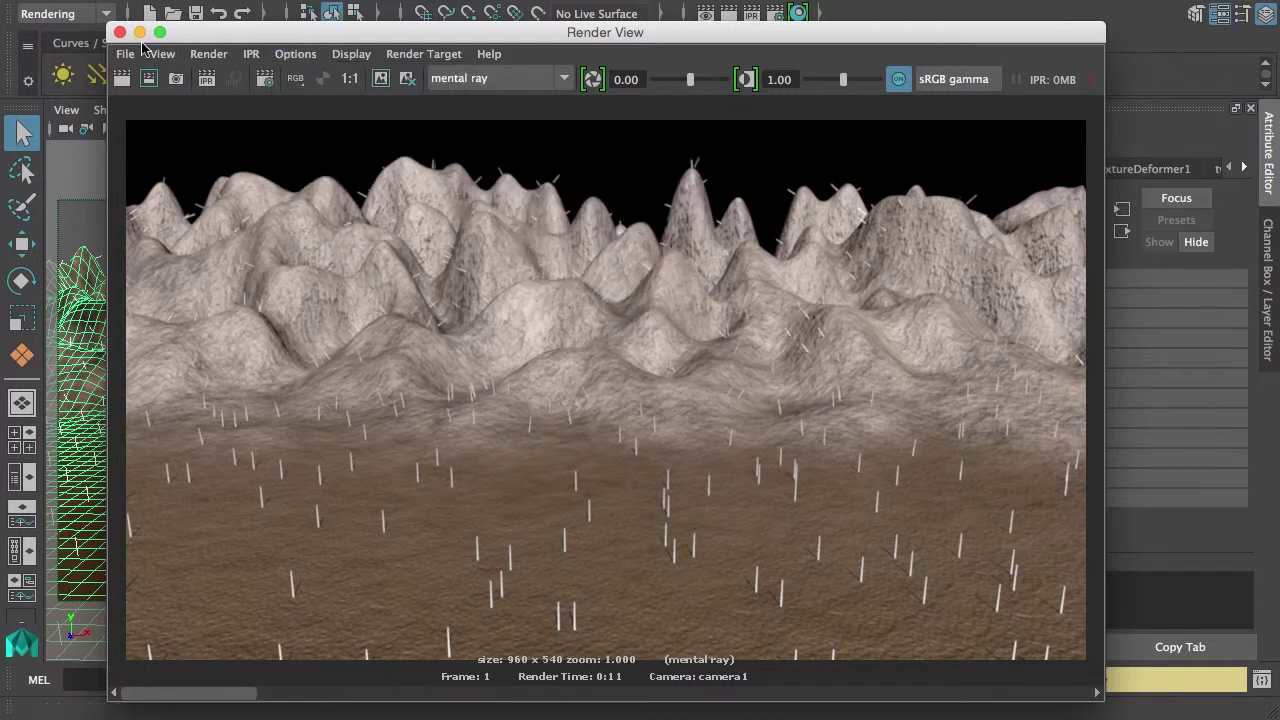
pyautogui.click(119, 32)
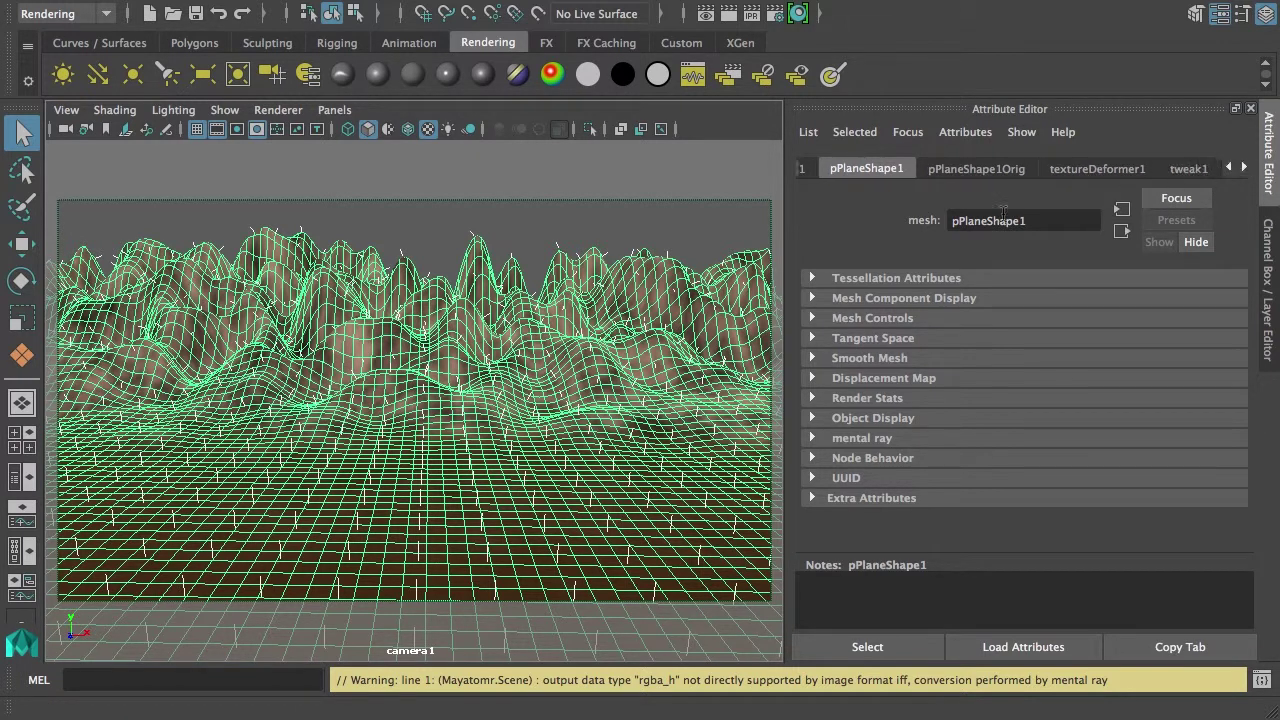
# Step: Select pPlane1_FurFeedback in the Persp/Outliner layout
pyautogui.click(20, 477)
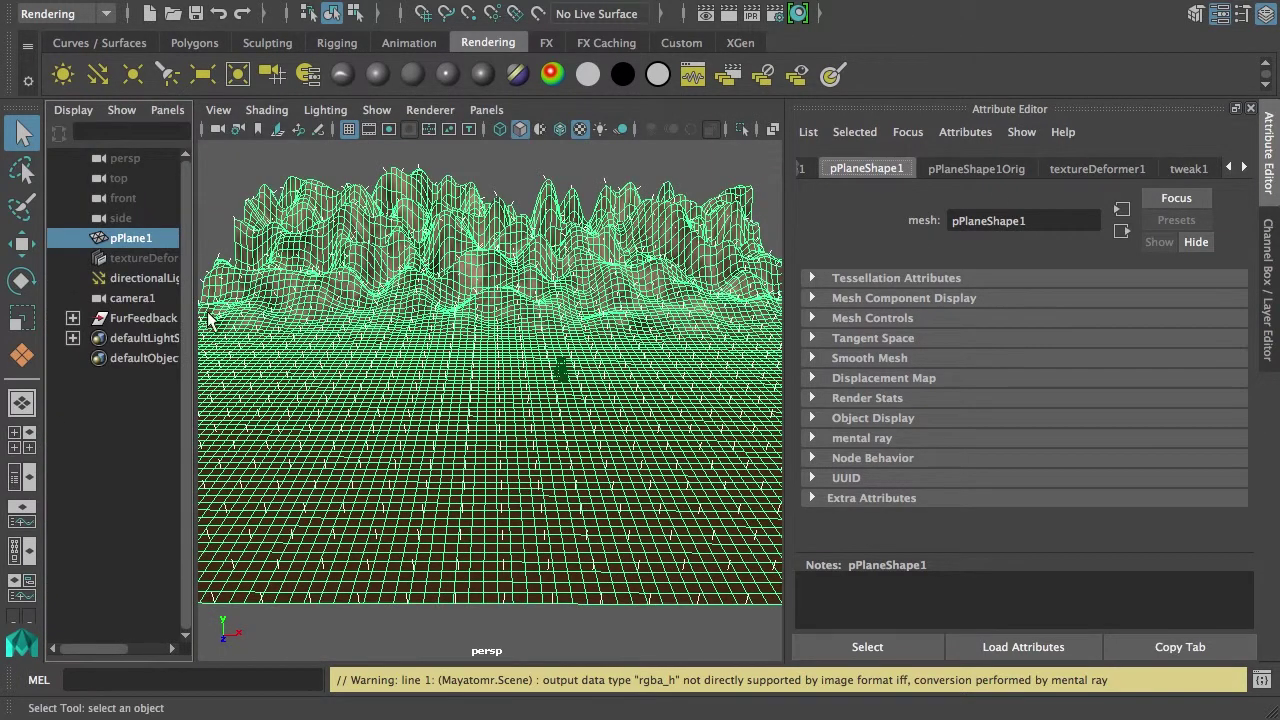
pyautogui.moveTo(194, 318); pyautogui.dragTo(289, 326)
pyautogui.click(288, 322)
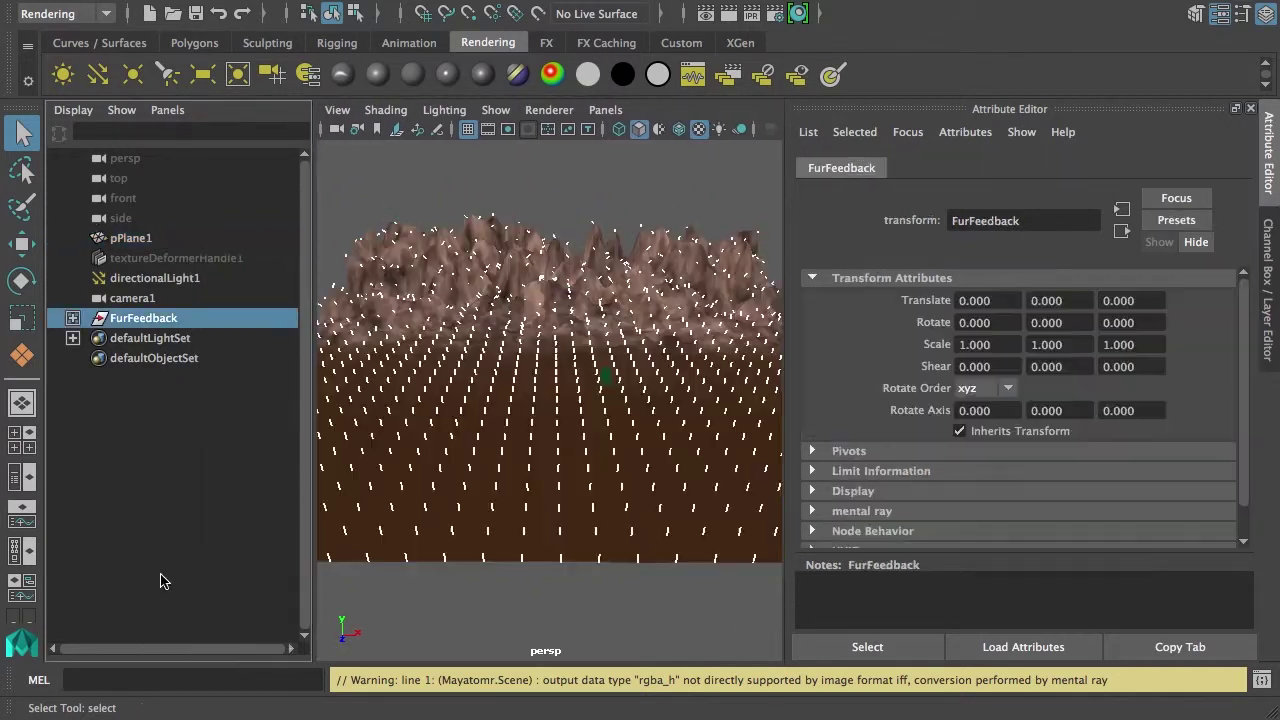
pyautogui.click(72, 318)
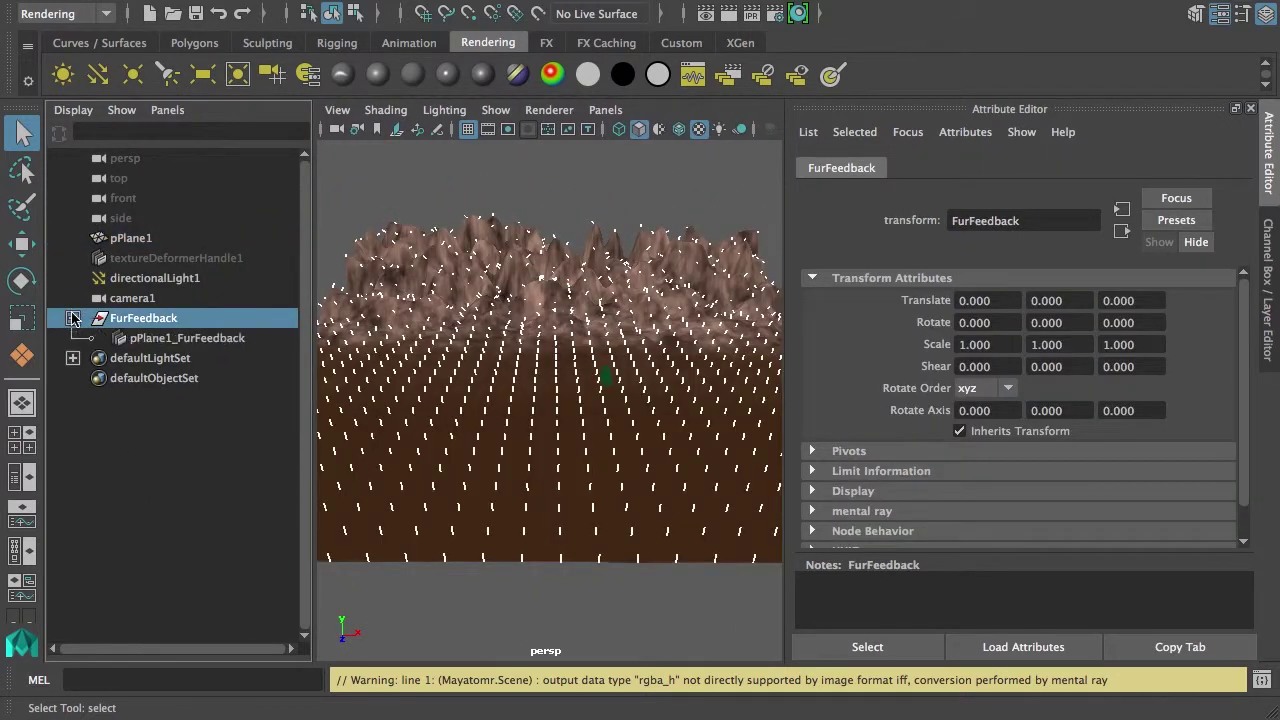
pyautogui.click(186, 345)
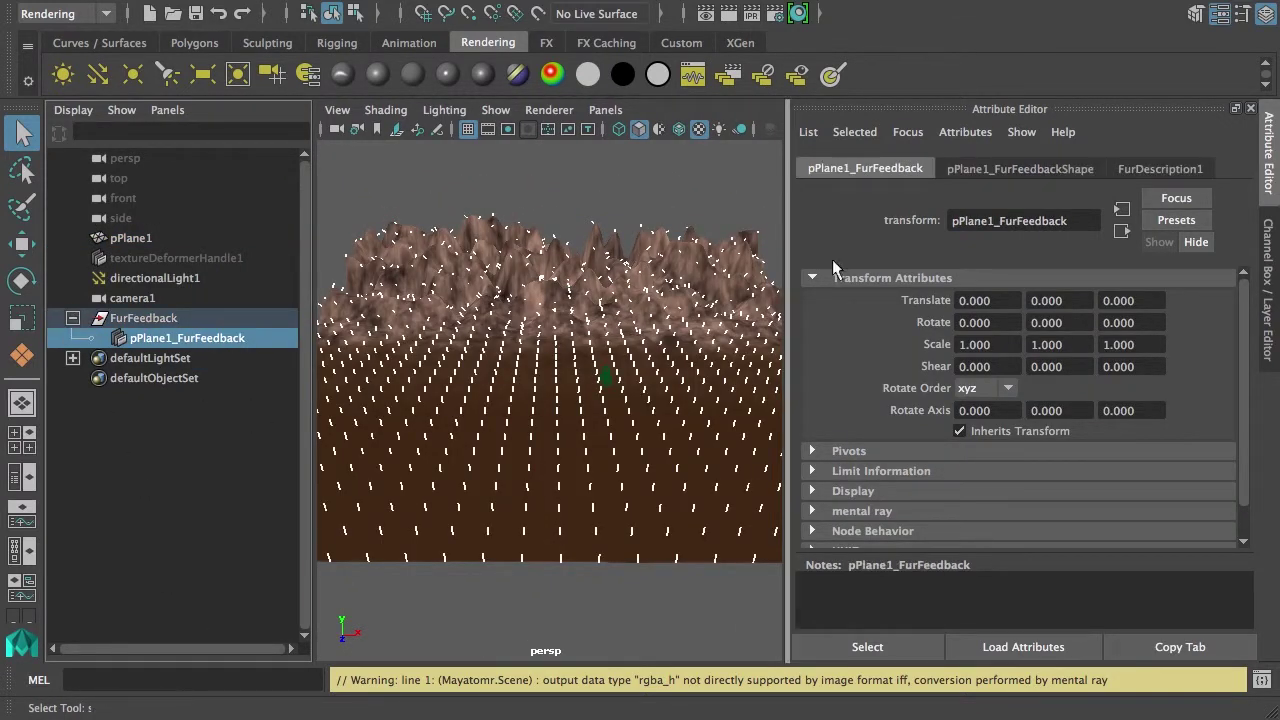
# Step: Replace FurDescription1 with the Grass preset at density 10000
pyautogui.click(1160, 170)
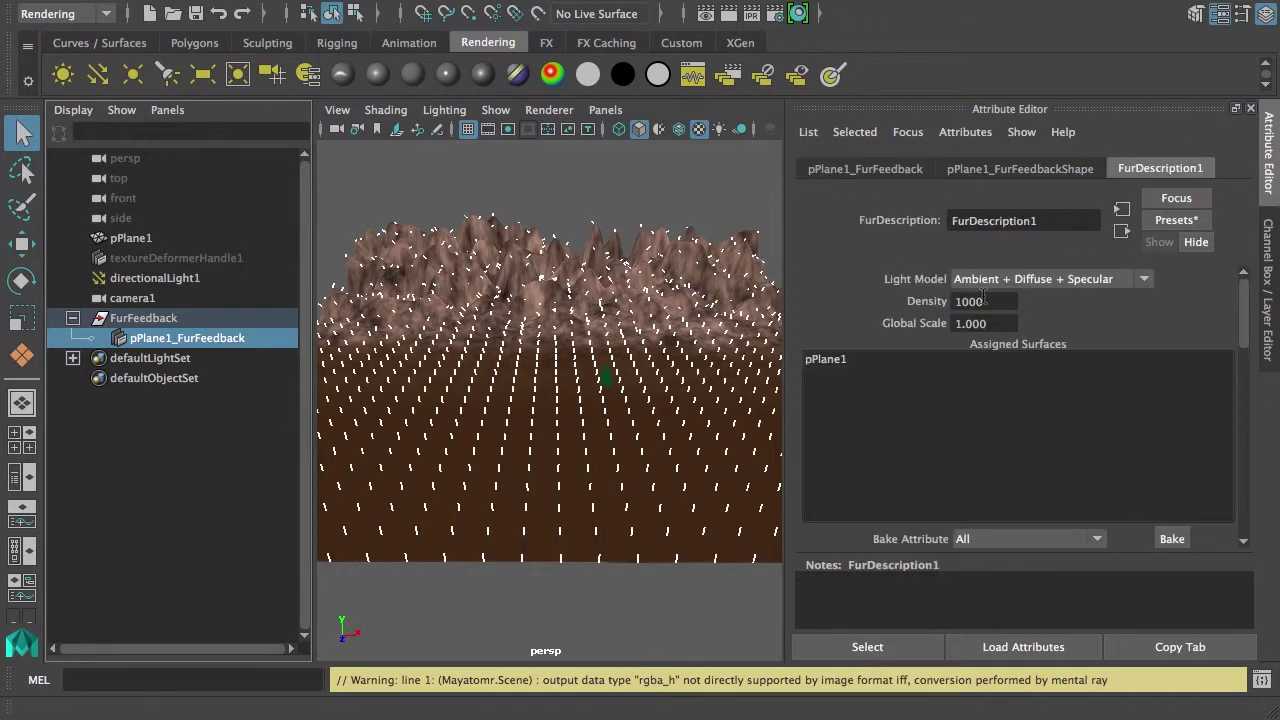
pyautogui.click(1178, 220)
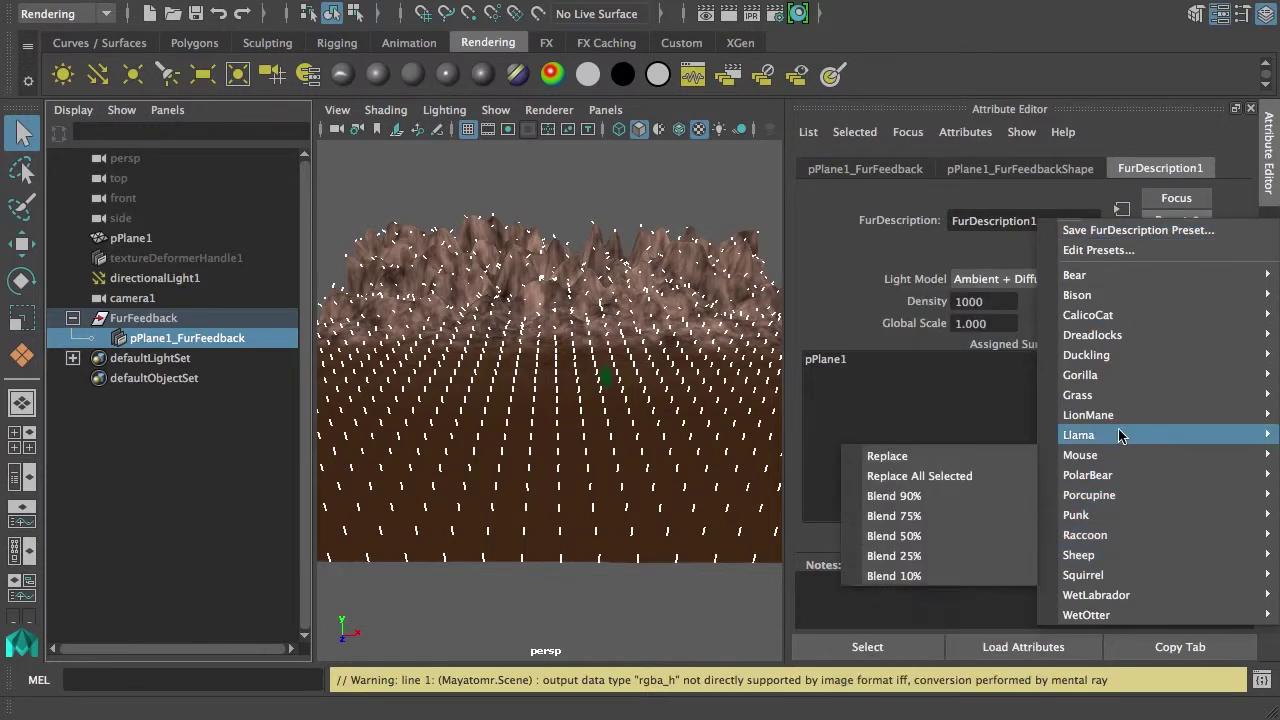
pyautogui.moveTo(1097, 400)
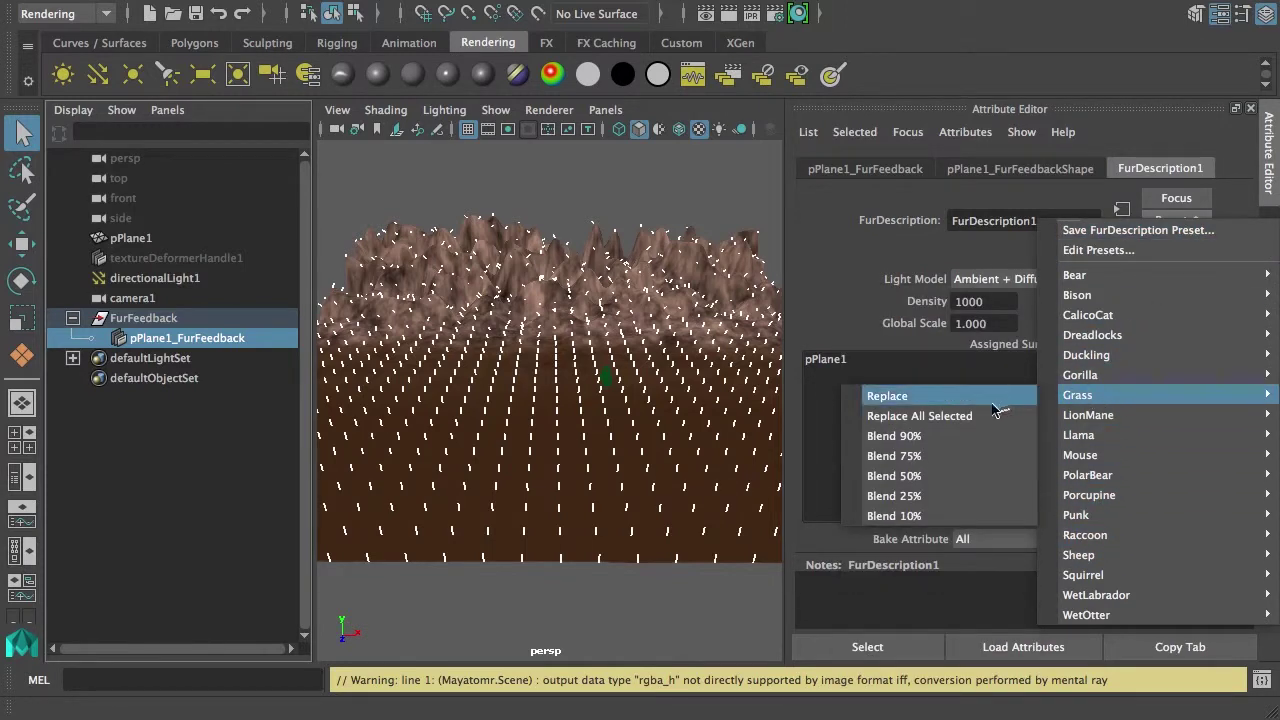
pyautogui.click(940, 399)
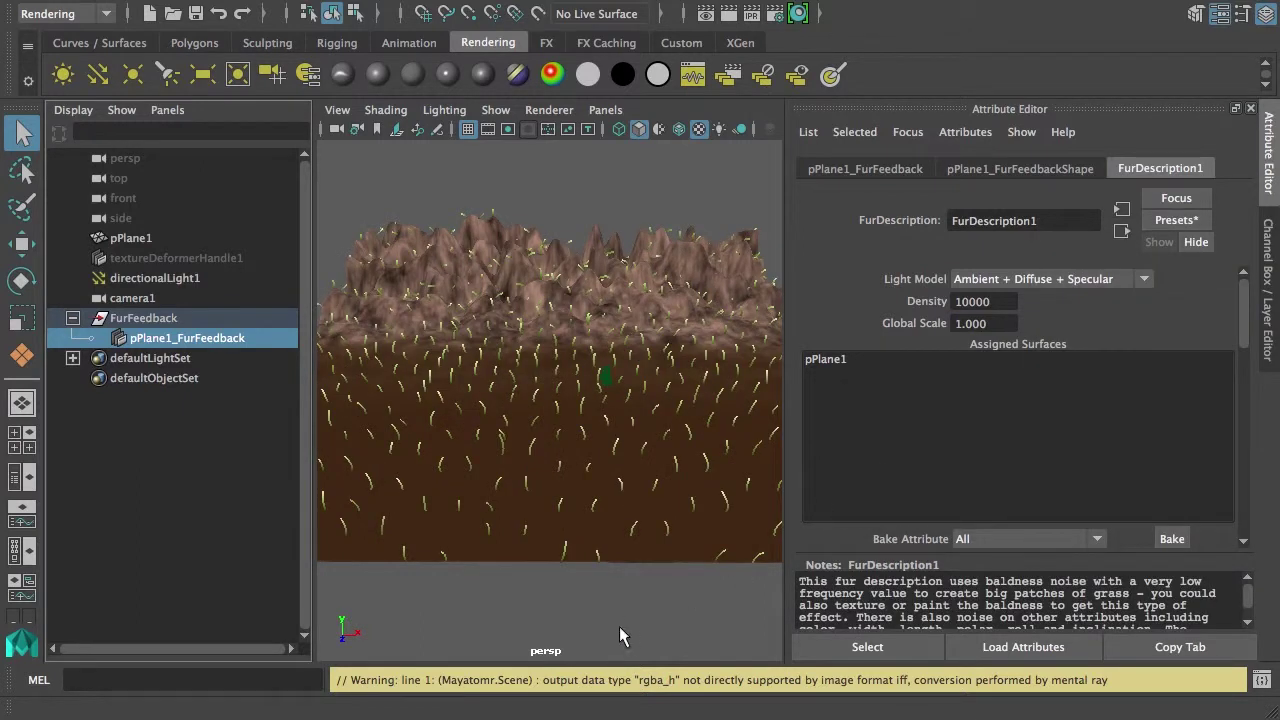
pyautogui.click(706, 16)
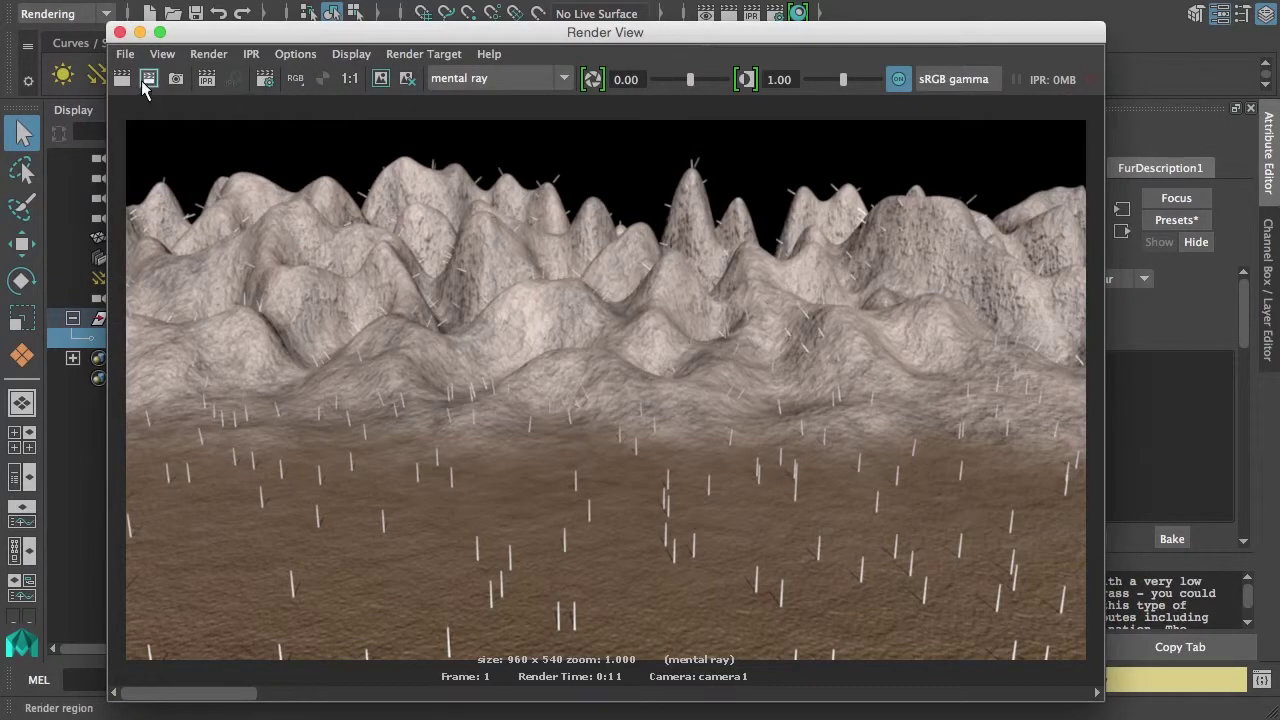
# Step: Redo the previous render at 480x270 to show grass, then close Render View
pyautogui.click(122, 79)
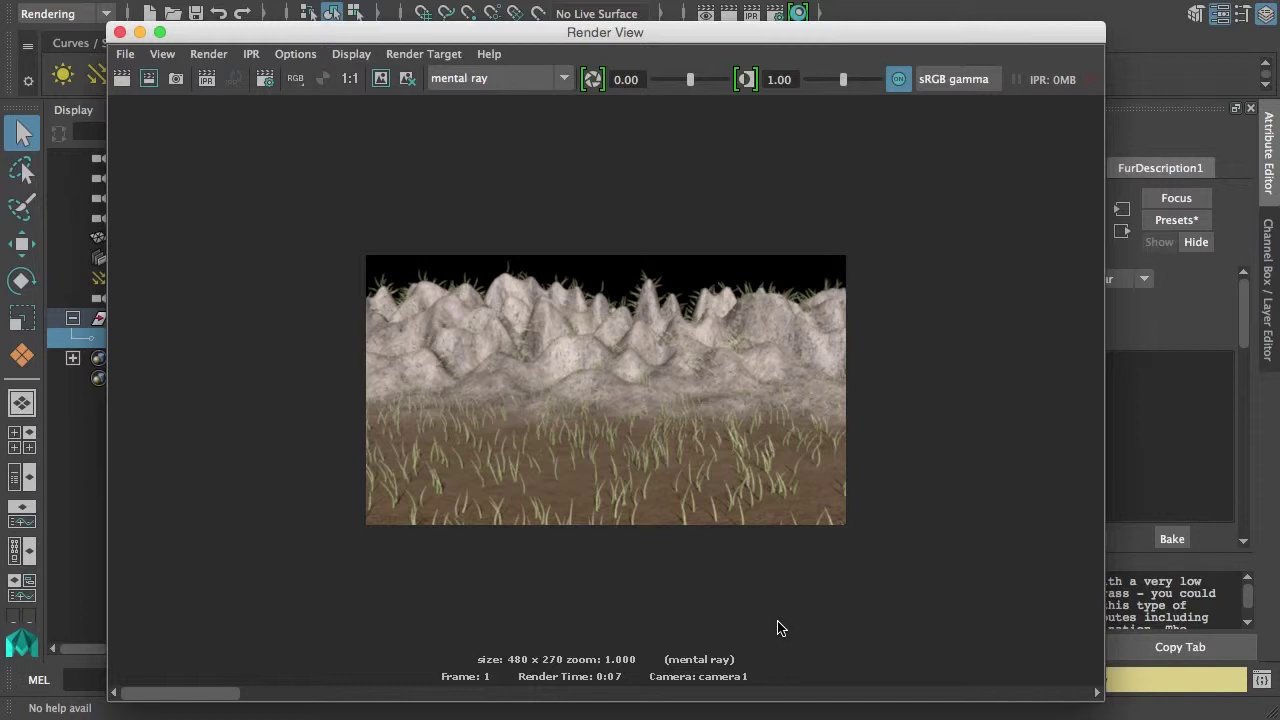
pyautogui.click(121, 33)
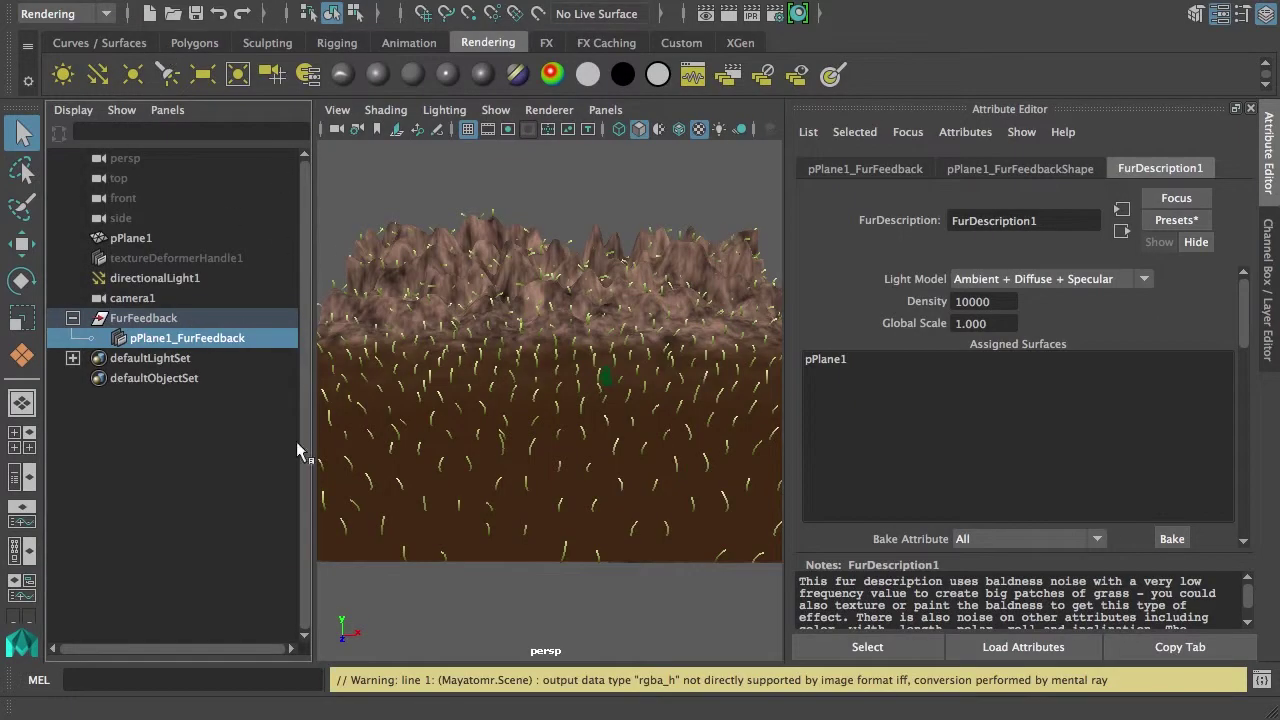
# Step: Set FurDescription1's Global Scale to 0.5
pyautogui.click(1155, 164)
pyautogui.moveTo(995, 324); pyautogui.dragTo(922, 326)
pyautogui.write('0.5')
pyautogui.press('Return')
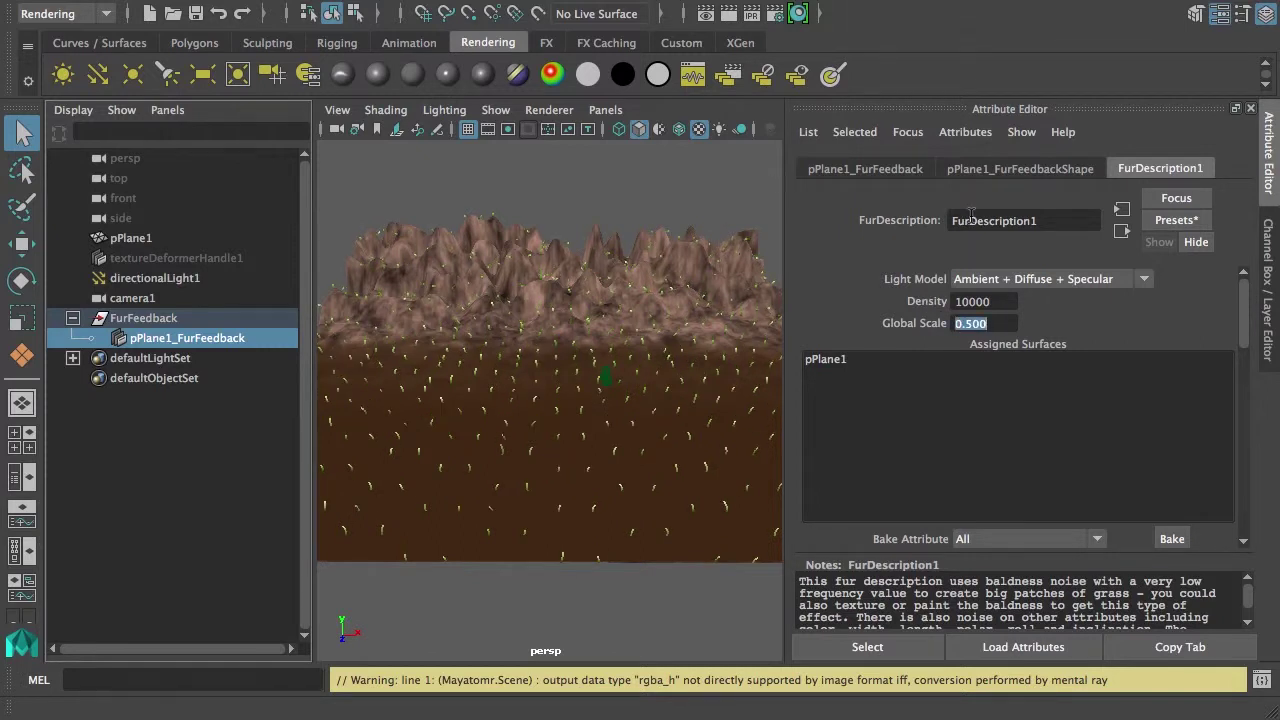
# Step: Set the fur Map Width and Map Height to 512
pyautogui.moveTo(1243, 312); pyautogui.dragTo(1180, 352)
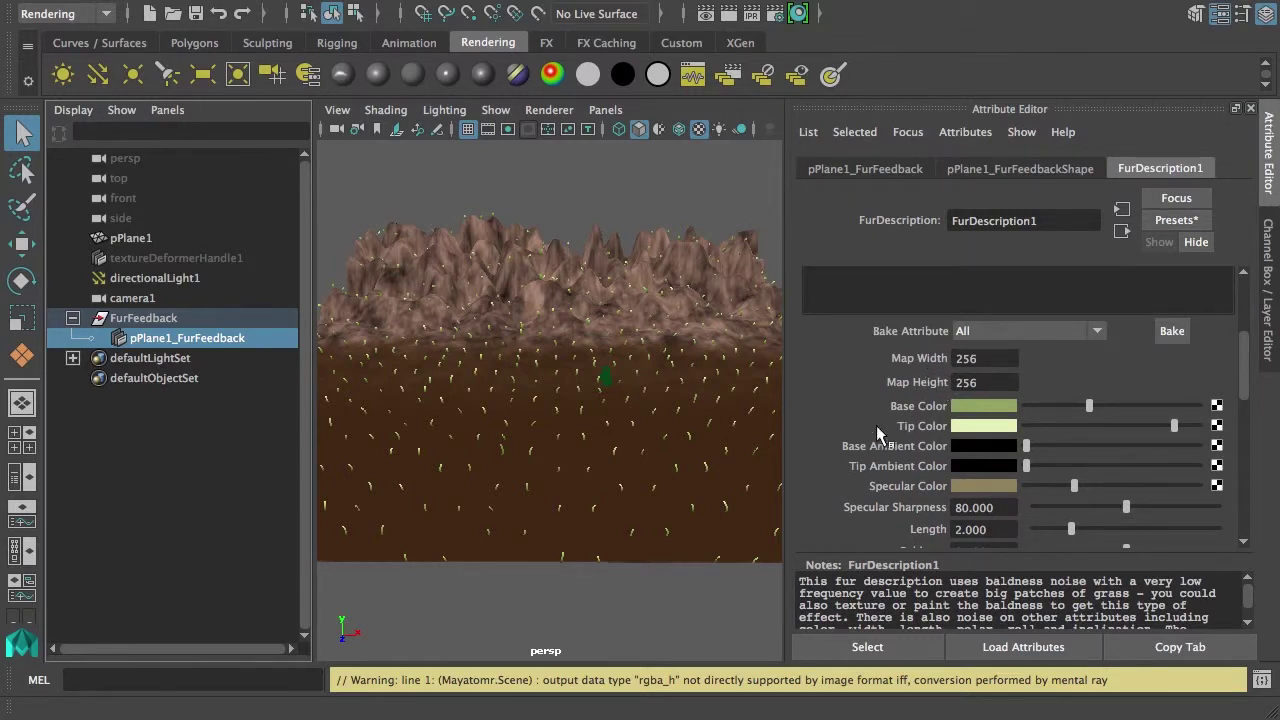
pyautogui.doubleClick(970, 358)
pyautogui.write('512')
pyautogui.press('Tab')
pyautogui.write('512')
pyautogui.press('Tab')
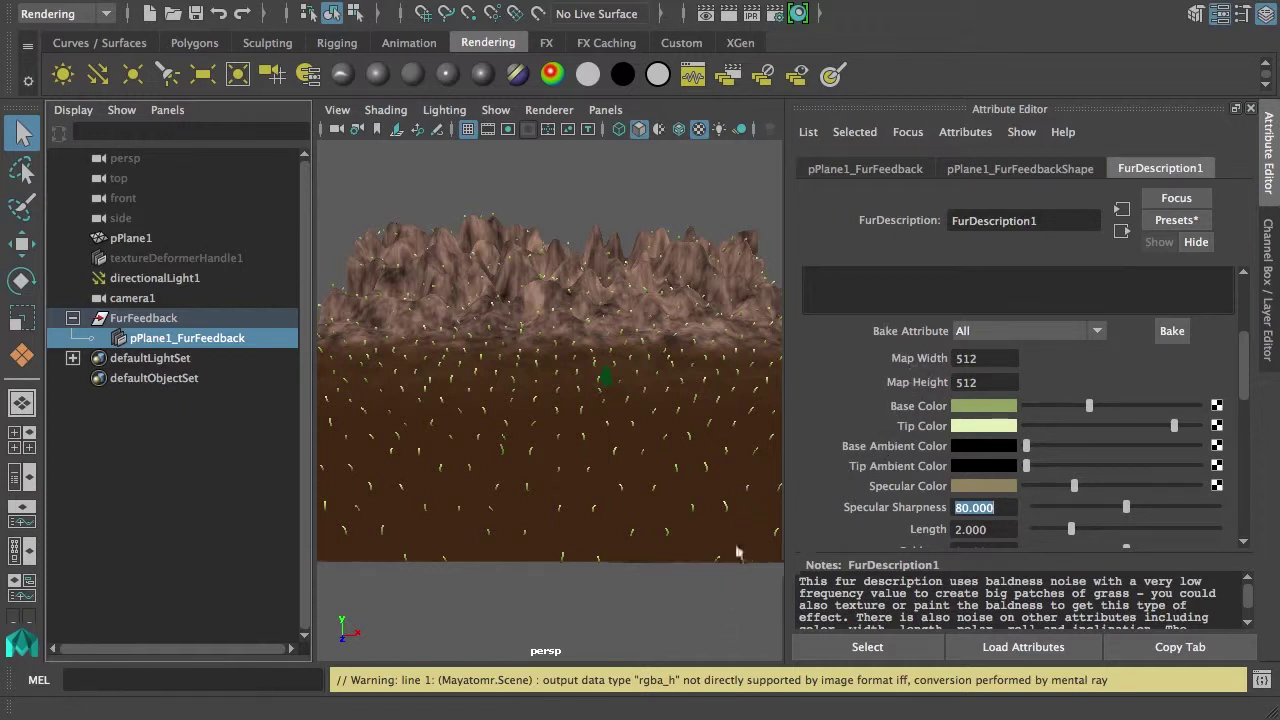
pyautogui.moveTo(1247, 385); pyautogui.dragTo(1248, 429)
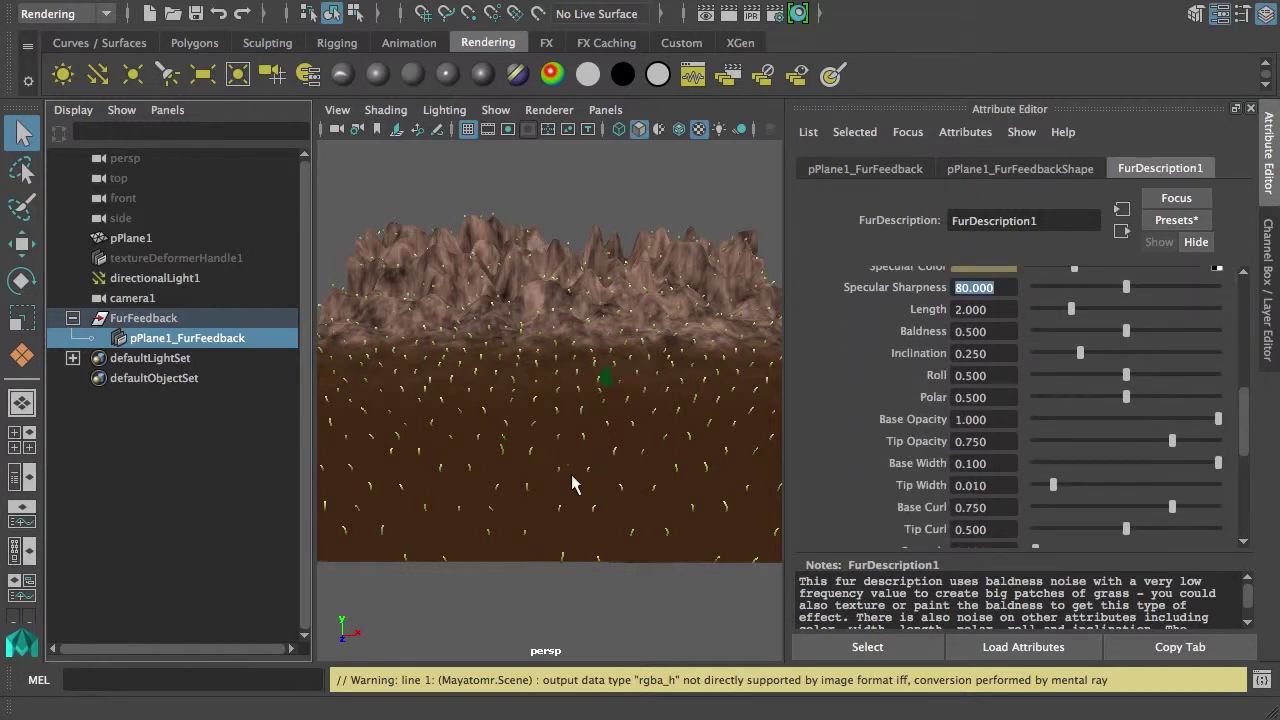
# Step: Move the camera closer to the grass, thin the tips to 0.008 and raise Base Curl to 0.757
pyautogui.keyDown('alt'); pyautogui.moveTo(566, 479); pyautogui.dragTo(740, 488, button='right'); pyautogui.keyUp('alt')
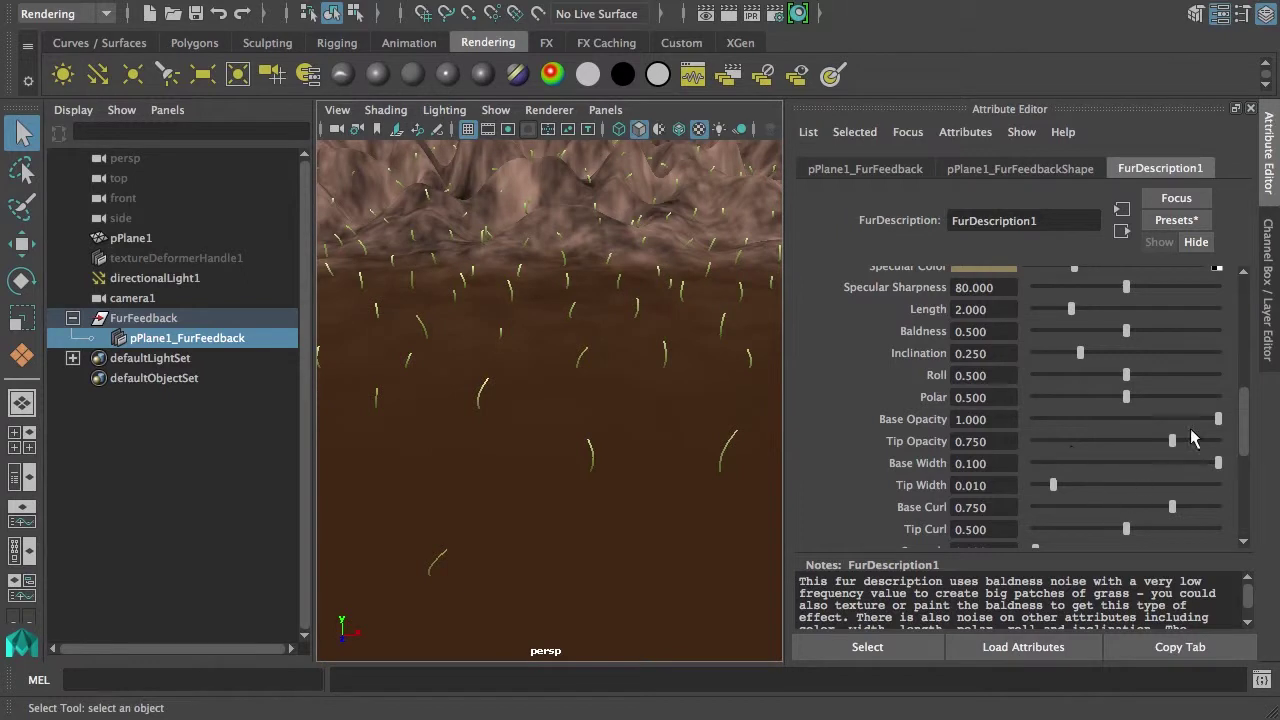
pyautogui.moveTo(1056, 487); pyautogui.dragTo(1050, 486)
pyautogui.moveTo(1173, 508); pyautogui.dragTo(1150, 529)
pyautogui.moveTo(1246, 437); pyautogui.dragTo(1246, 470)
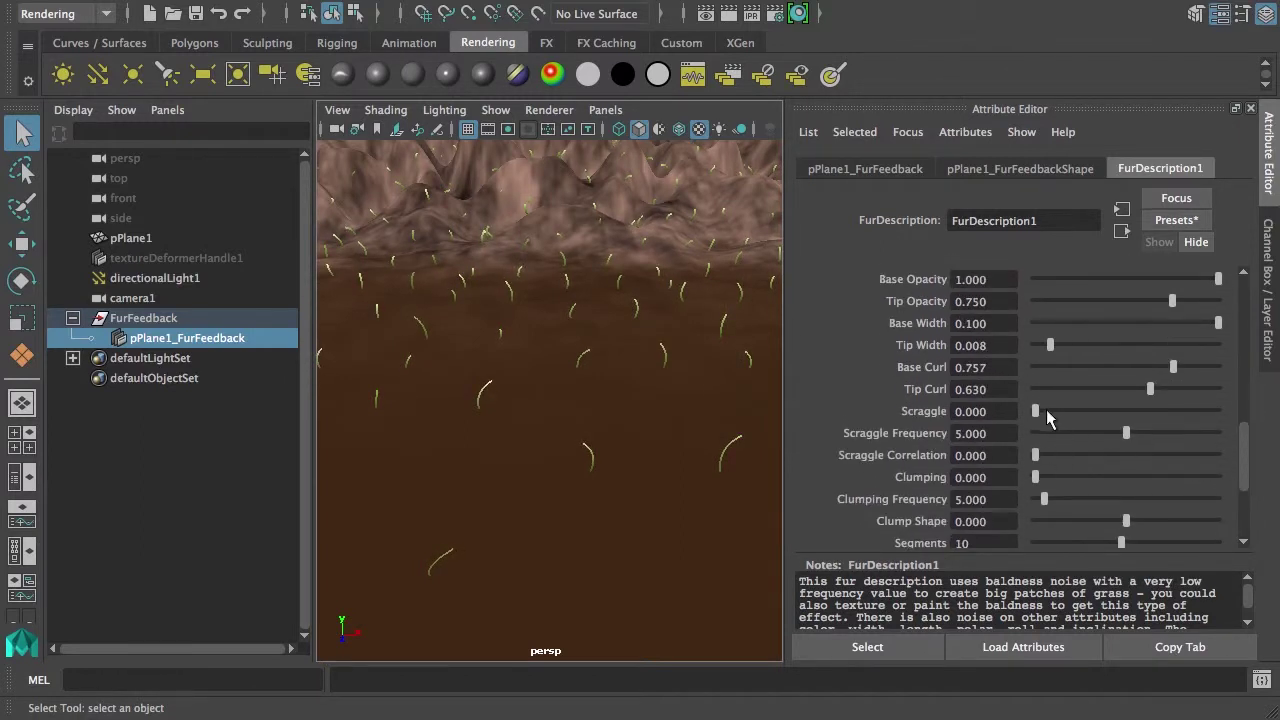
# Step: Set Scraggle to 0.326, keep scraggle correlation at zero, and lower Scraggle Frequency to 4.088
pyautogui.moveTo(1046, 411); pyautogui.dragTo(1093, 411)
pyautogui.moveTo(1040, 458)
pyautogui.mouseDown()
pyautogui.moveTo(1063, 451)
pyautogui.moveTo(1022, 463)
pyautogui.mouseUp()
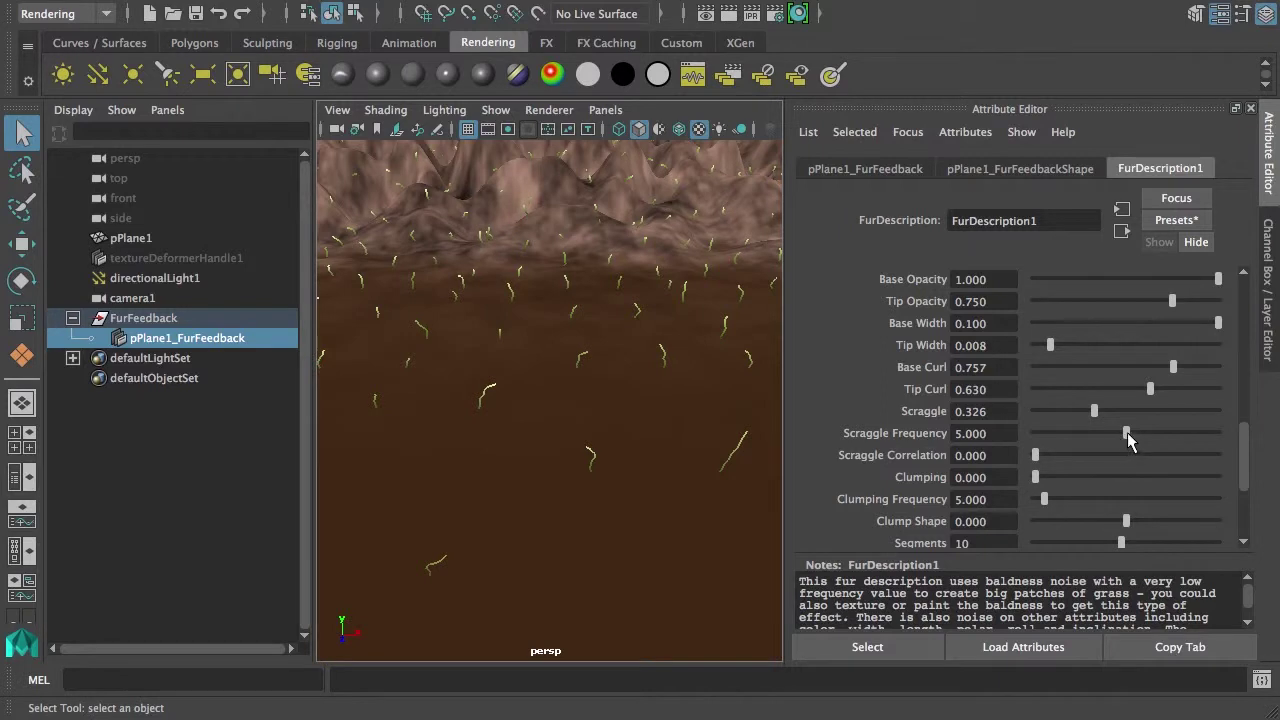
pyautogui.moveTo(1126, 433)
pyautogui.mouseDown()
pyautogui.moveTo(1063, 430)
pyautogui.moveTo(1152, 433)
pyautogui.moveTo(1050, 430)
pyautogui.moveTo(1152, 433)
pyautogui.moveTo(1075, 435)
pyautogui.moveTo(1108, 431)
pyautogui.mouseUp()
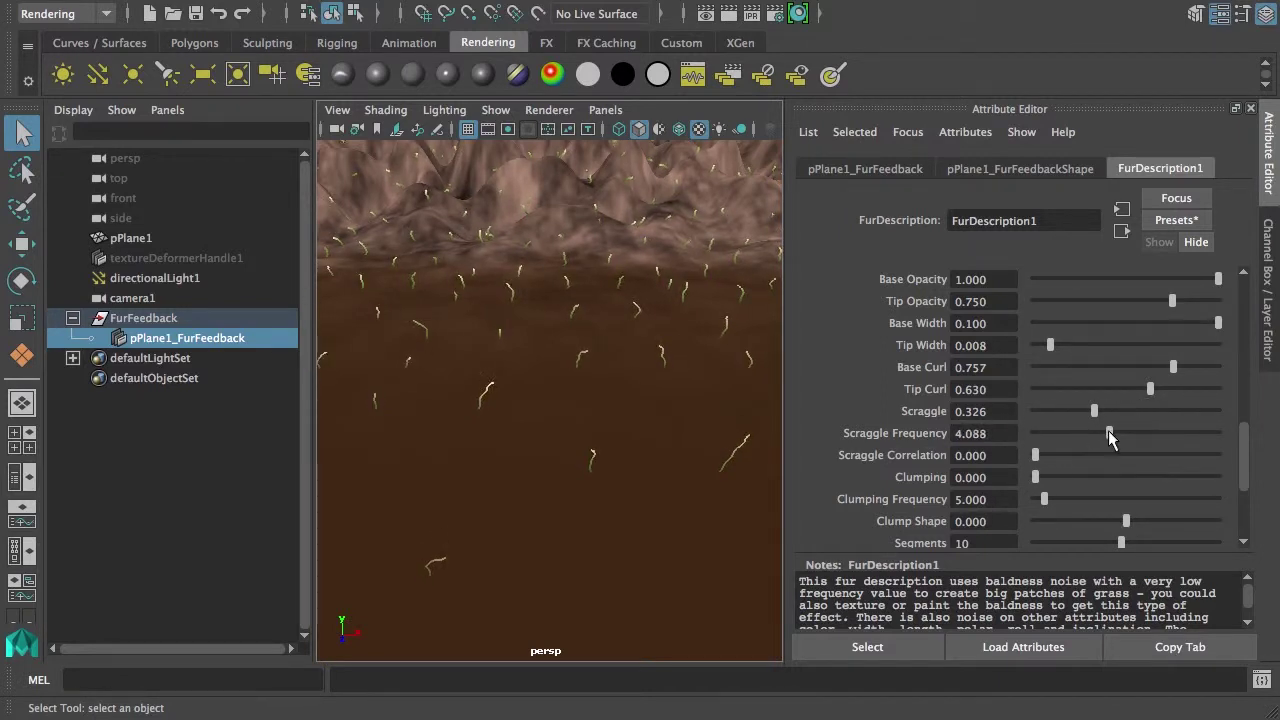
pyautogui.click(1241, 453)
pyautogui.moveTo(1243, 463); pyautogui.dragTo(1246, 486)
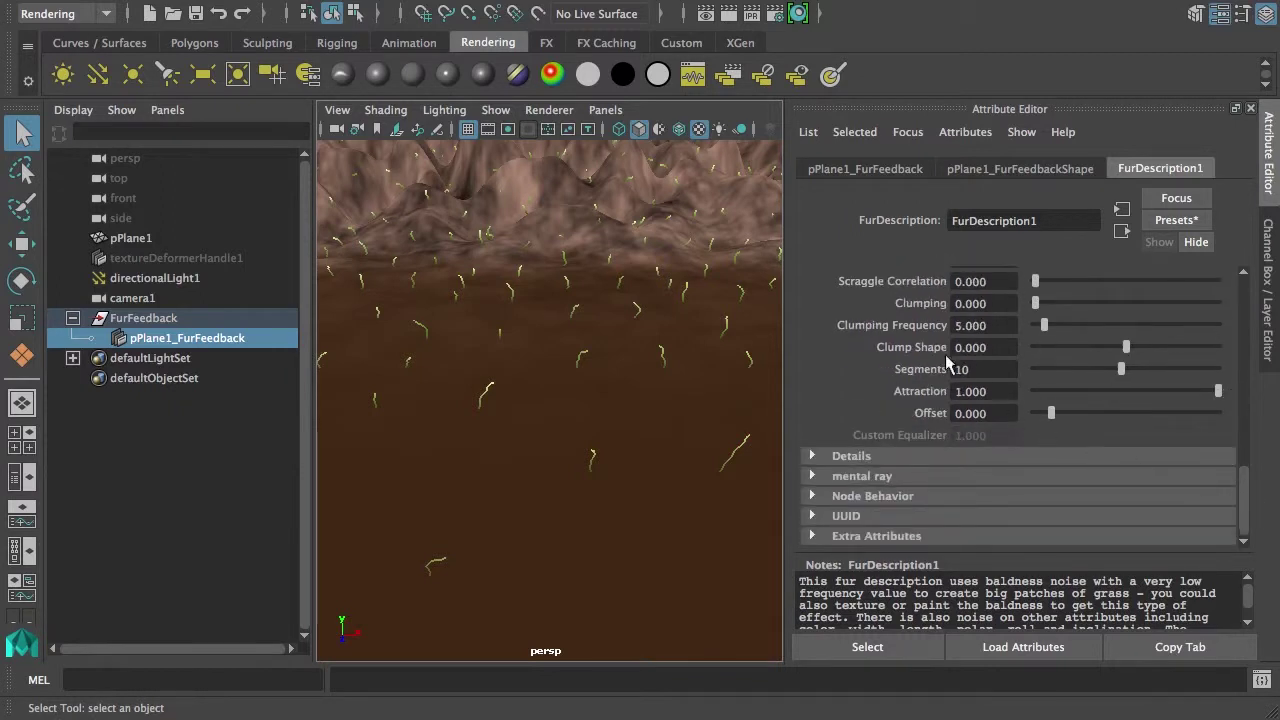
pyautogui.moveTo(1245, 492); pyautogui.dragTo(1236, 385)
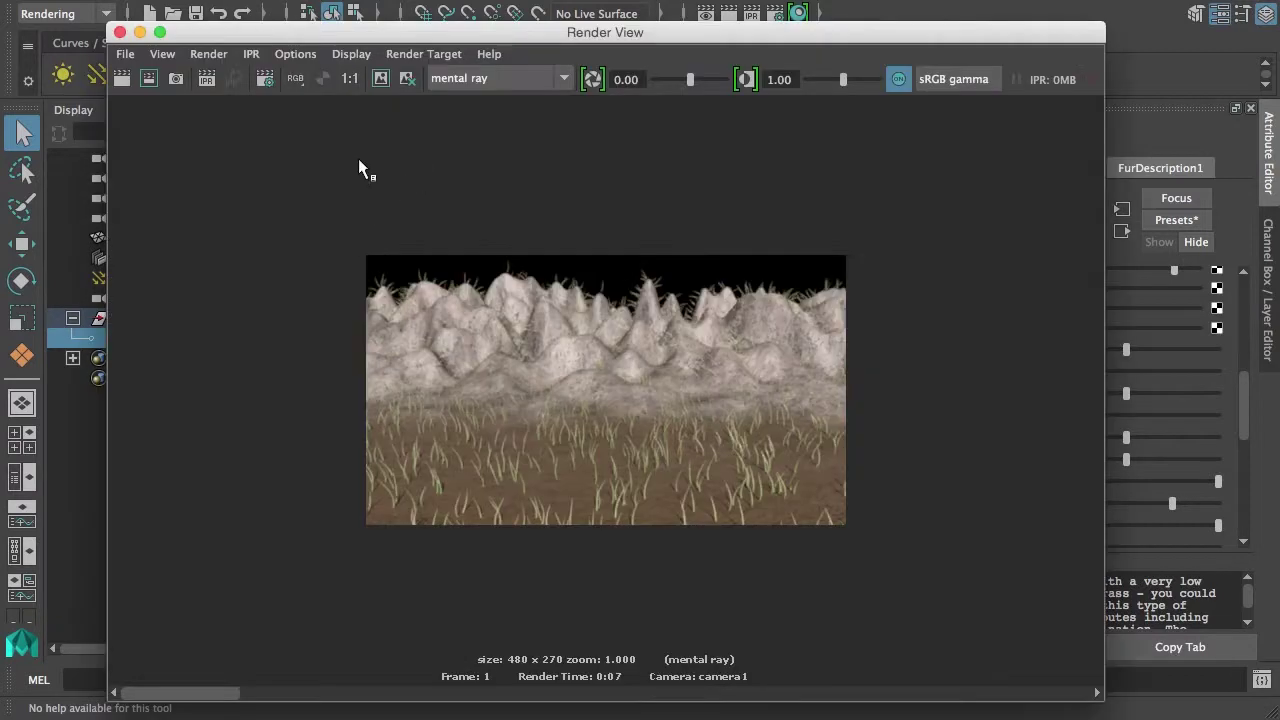
# Step: Test-render the grass, raise Density to 100000, re-render at 480 x 270, then close Render View
pyautogui.click(121, 78)
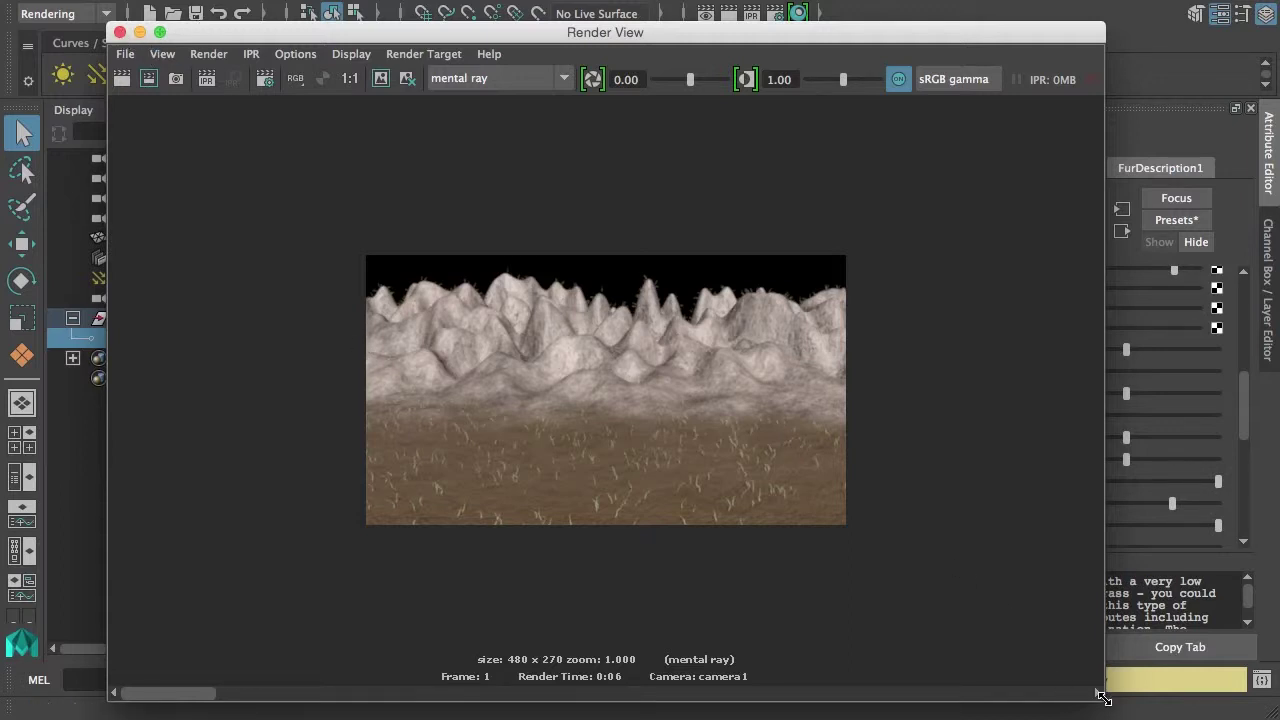
pyautogui.moveTo(1098, 695); pyautogui.dragTo(724, 441)
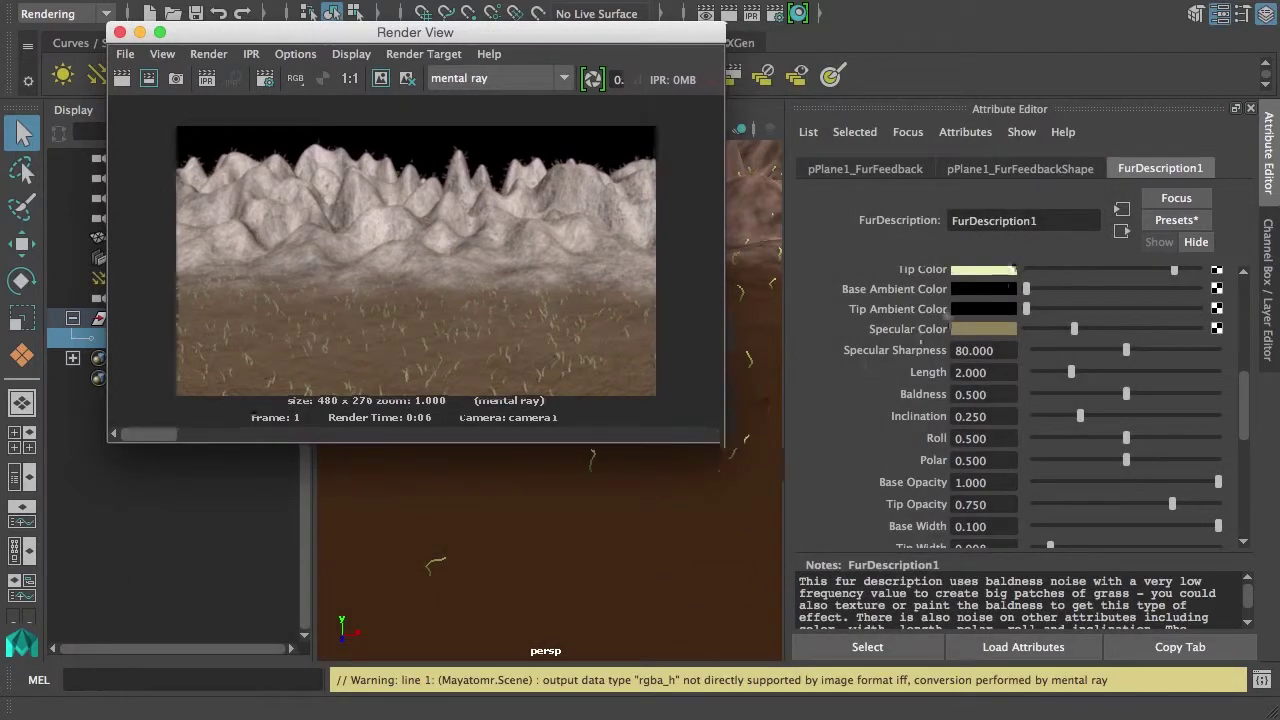
pyautogui.moveTo(1245, 428); pyautogui.dragTo(1234, 277)
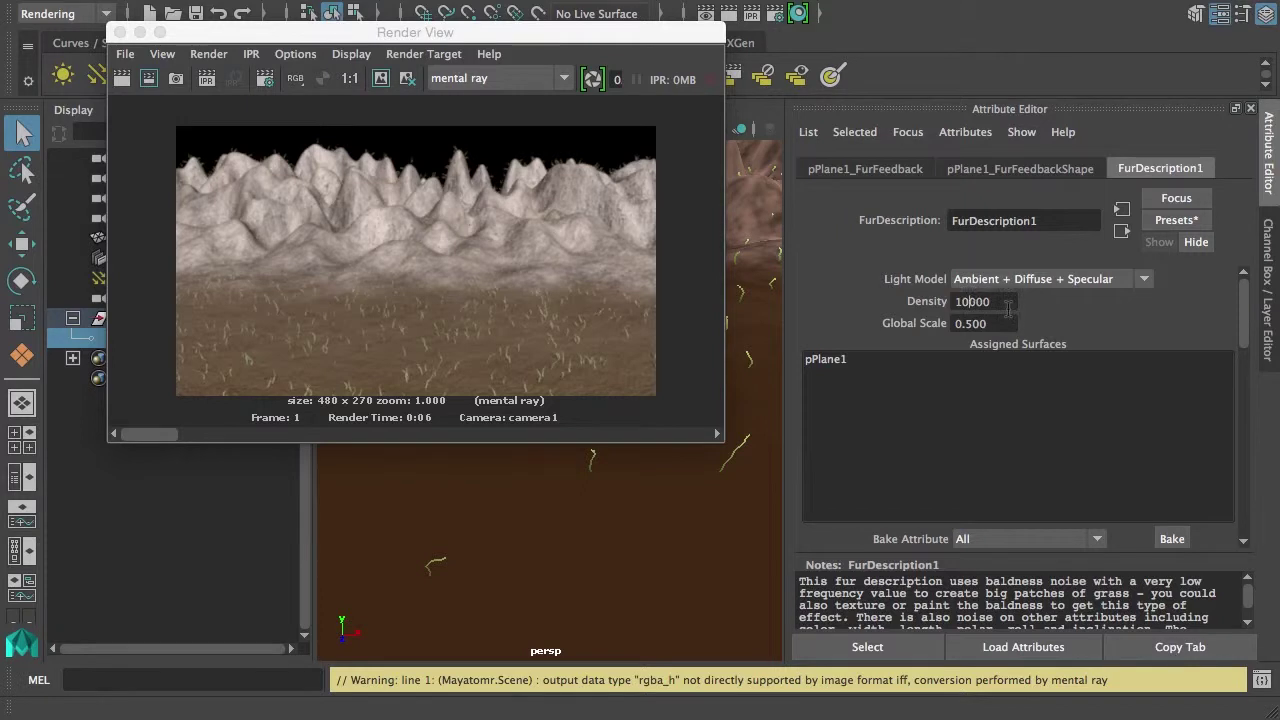
pyautogui.write('0')
pyautogui.click(148, 79)
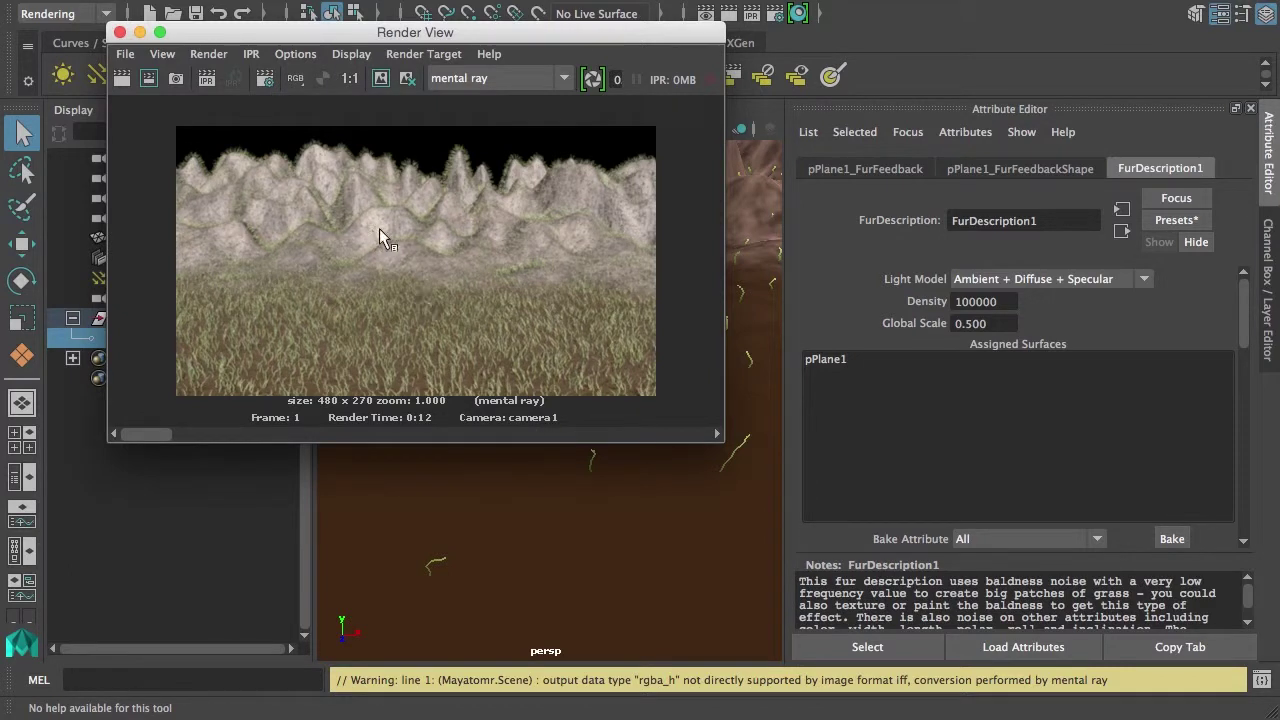
pyautogui.click(120, 32)
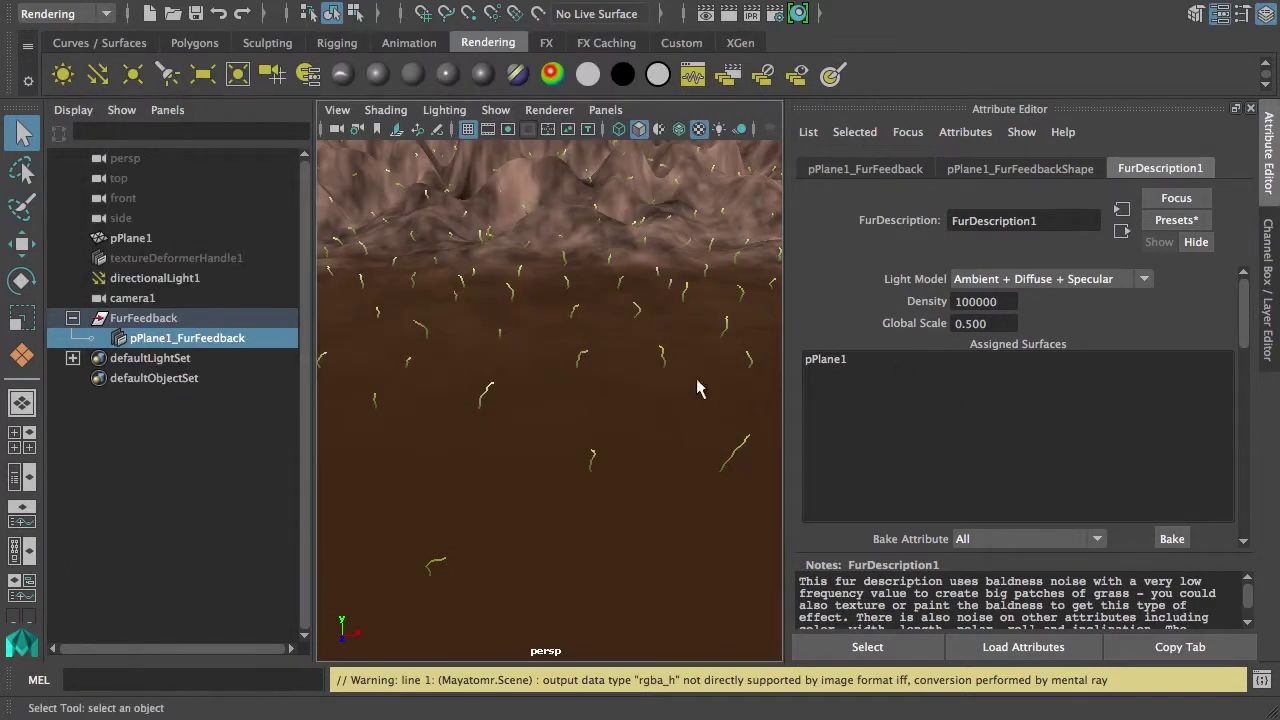
# Step: Configure the Paint Fur Attributes Tool on pPlane1 to paint Baldness using a 1024 x 1024 map
pyautogui.click(637, 446)
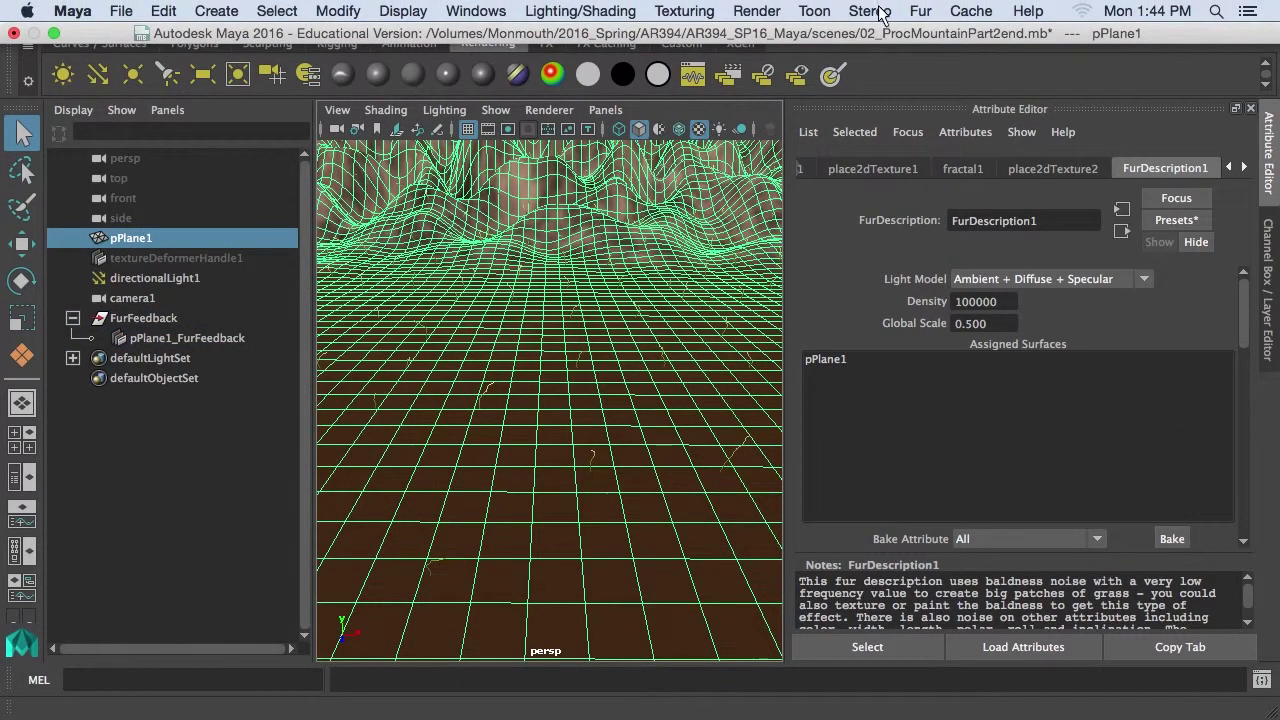
pyautogui.click(920, 12)
pyautogui.moveTo(980, 120)
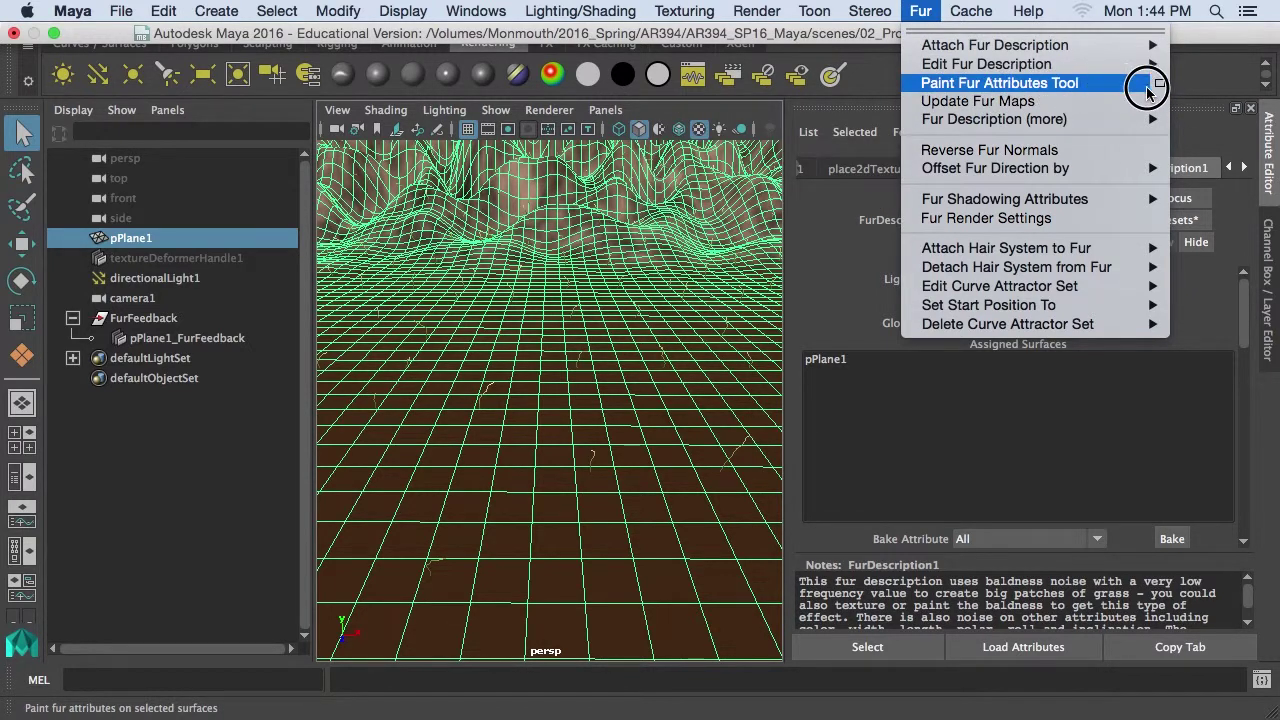
pyautogui.click(1158, 86)
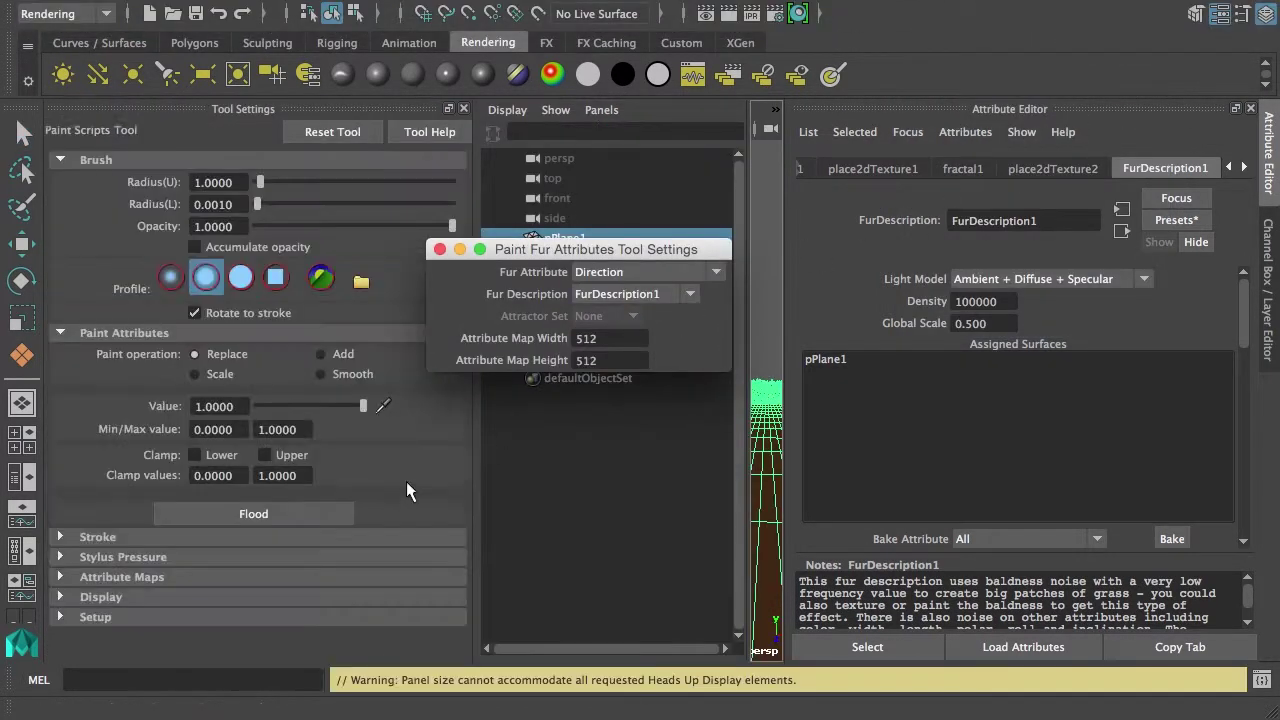
pyautogui.moveTo(714, 273); pyautogui.dragTo(665, 335)
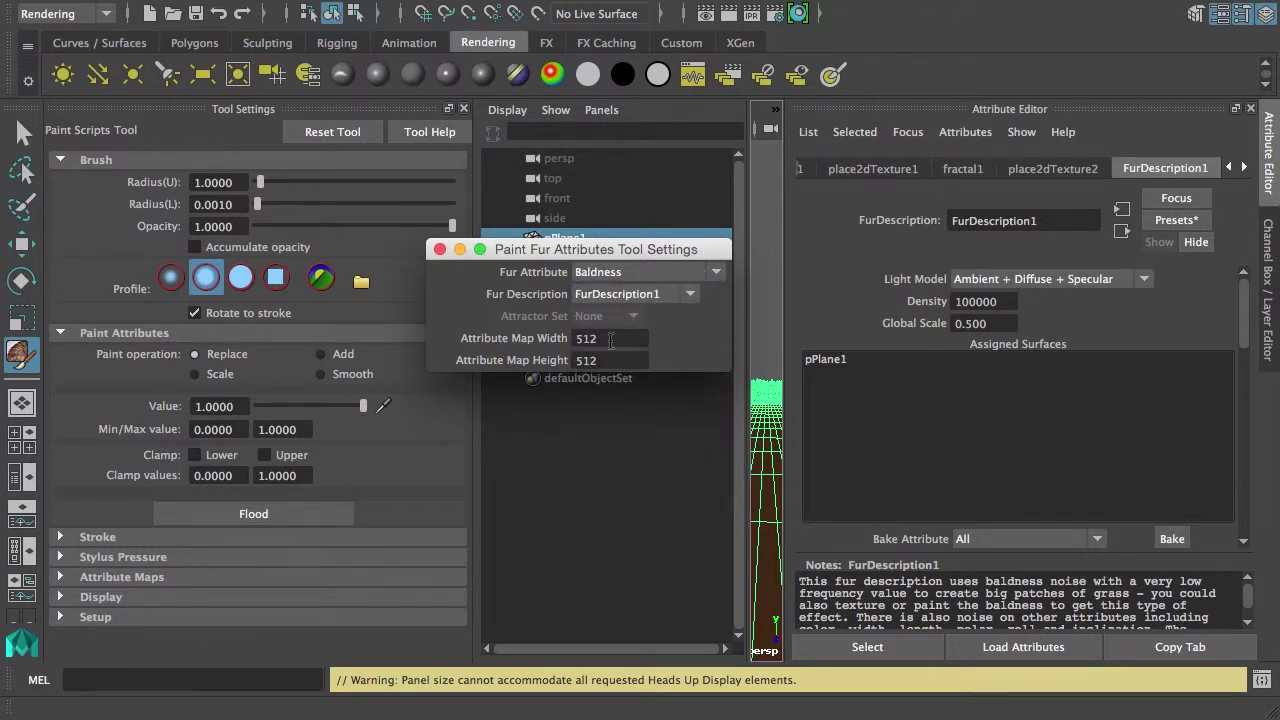
pyautogui.doubleClick(608, 341)
pyautogui.moveTo(513, 249); pyautogui.dragTo(496, 249)
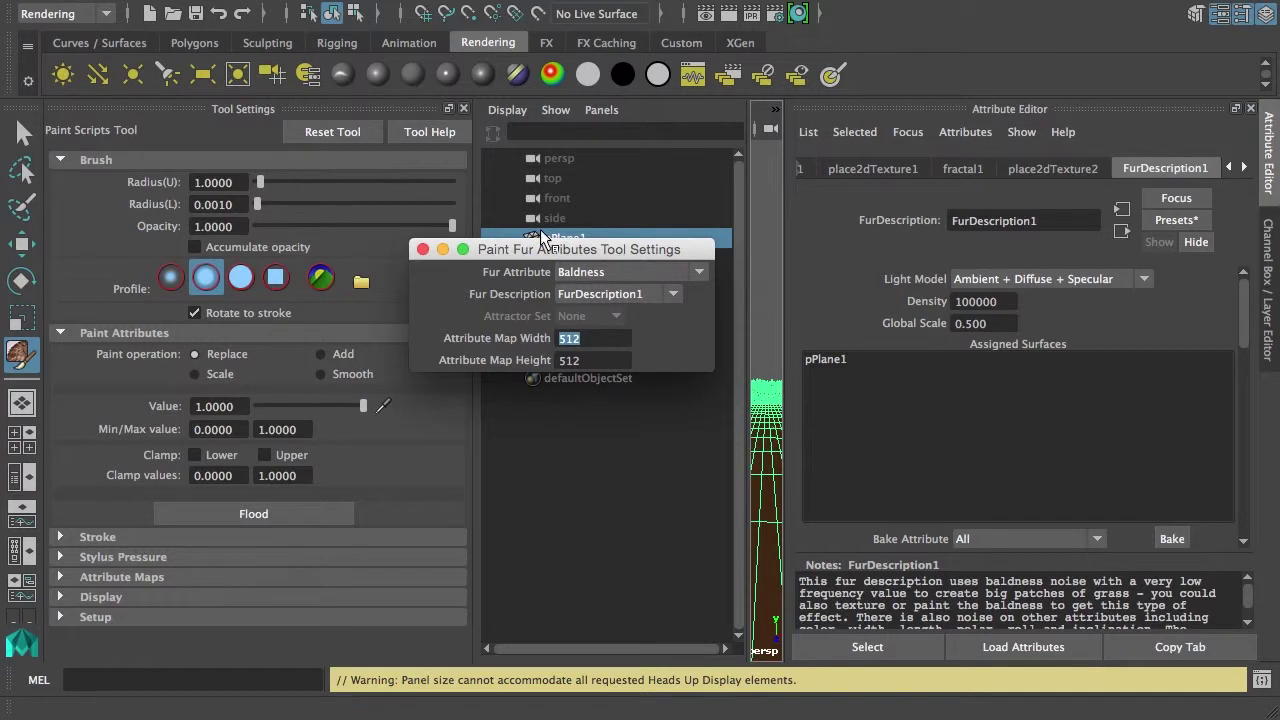
pyautogui.write('1024')
pyautogui.press('Tab')
pyautogui.write('1')
pyautogui.click(422, 249)
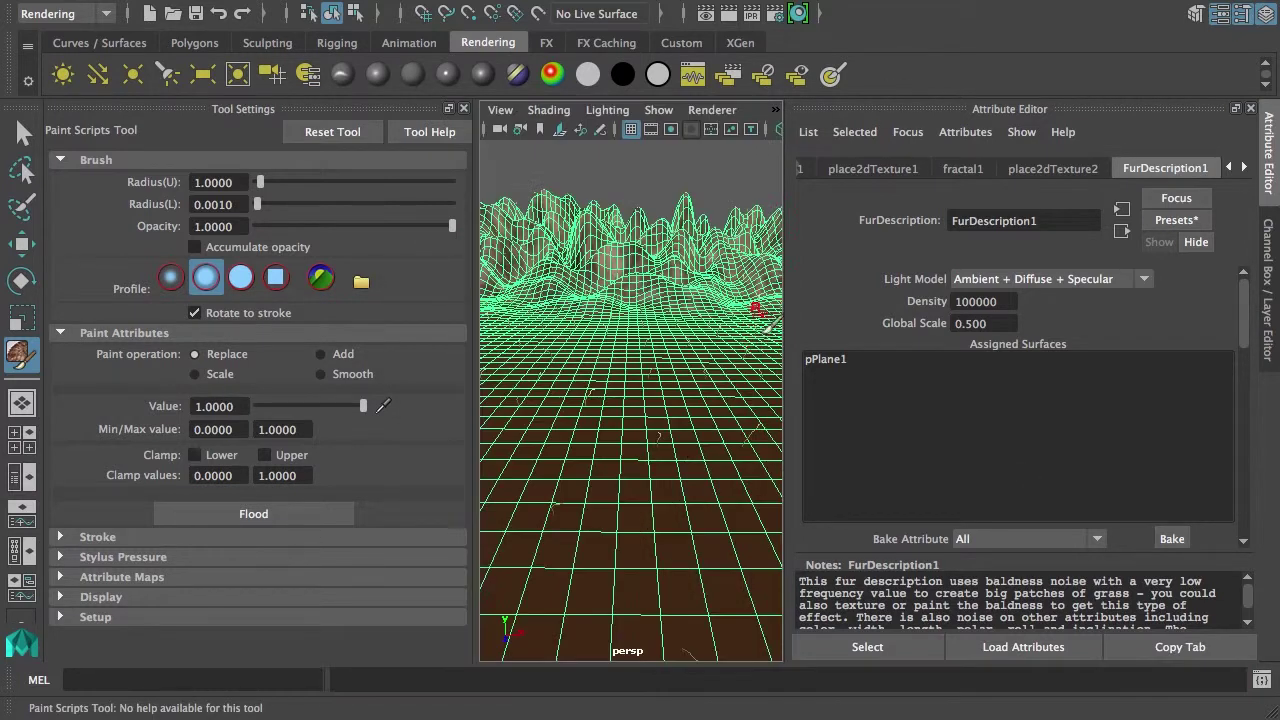
# Step: Show the perspective view, close the Attribute Editor and Channel Box, and flood baldness with value 1
pyautogui.press('space')
pyautogui.click(1250, 108)
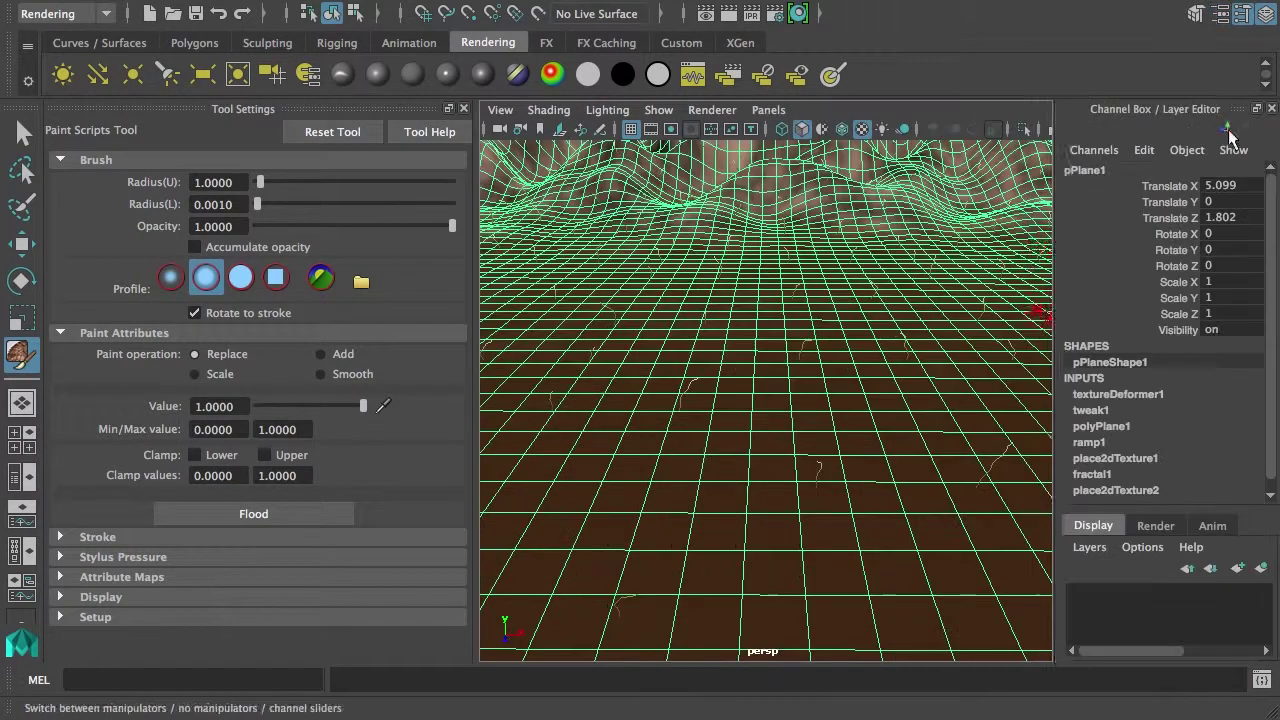
pyautogui.click(1271, 108)
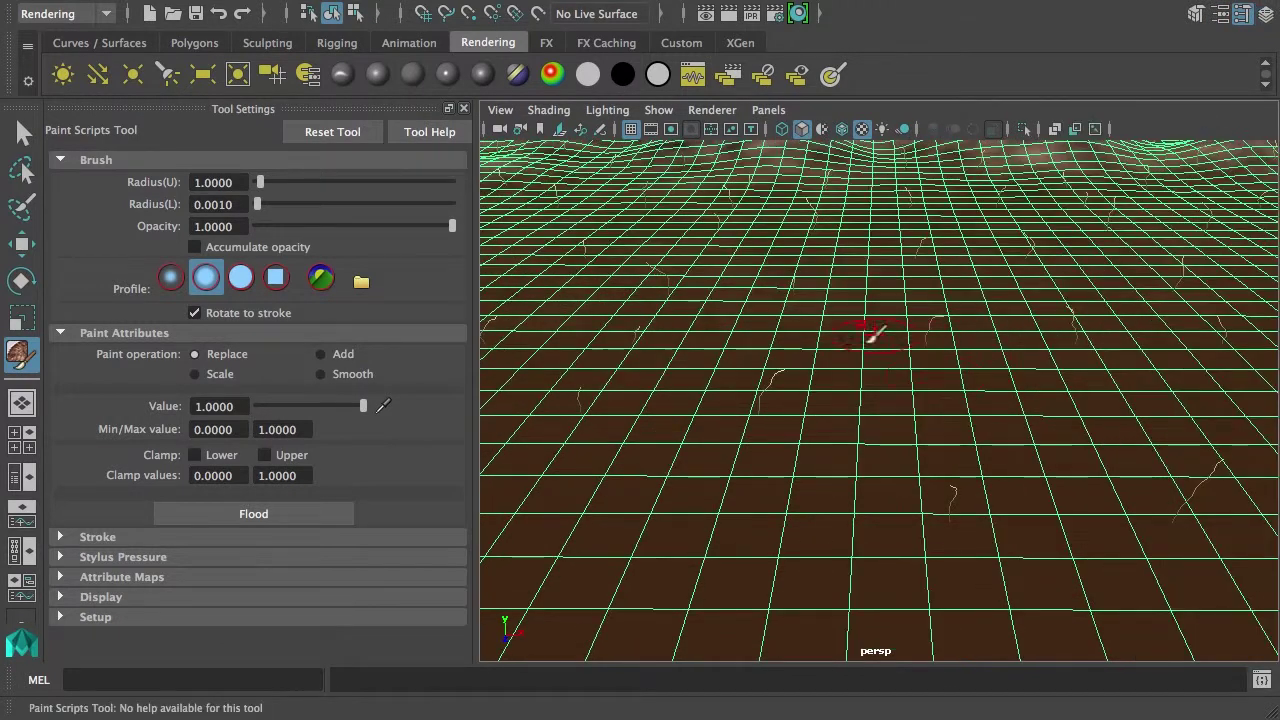
pyautogui.moveTo(894, 400)
pyautogui.mouseDown()
pyautogui.moveTo(826, 408)
pyautogui.moveTo(766, 394)
pyautogui.mouseUp()
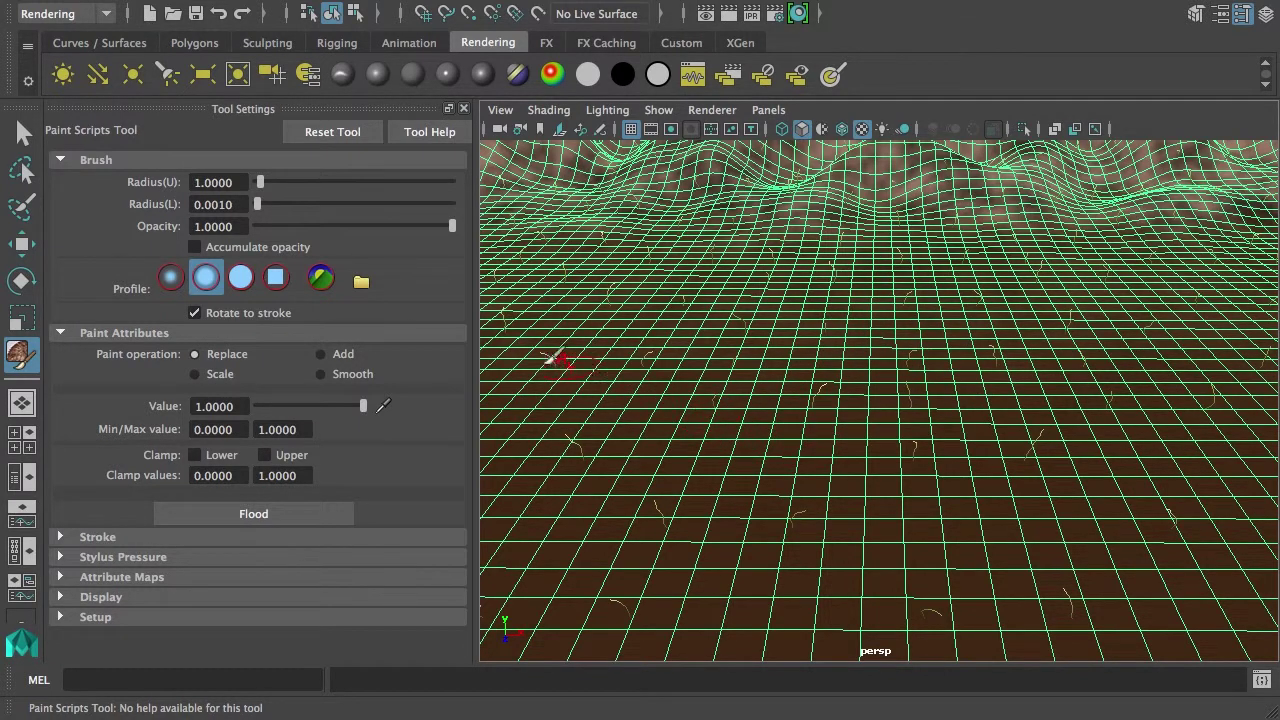
pyautogui.click(290, 512)
pyautogui.keyDown('alt'); pyautogui.moveTo(893, 370); pyautogui.dragTo(771, 363); pyautogui.keyUp('alt')
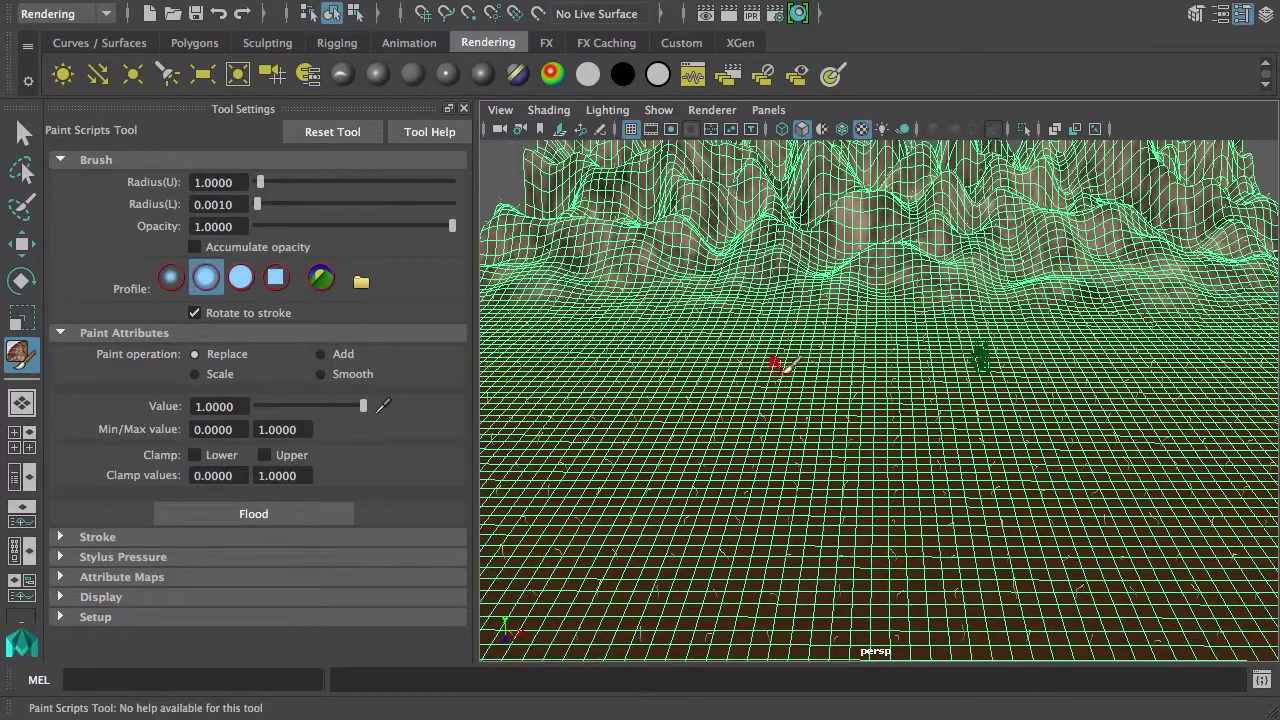
# Step: Enlarge the brush radius to about 19.36, set the paint value to 0, and paint bald road strokes
pyautogui.keyDown('alt'); pyautogui.moveTo(771, 363); pyautogui.dragTo(790, 472, button='middle'); pyautogui.keyUp('alt')
pyautogui.keyDown('alt'); pyautogui.moveTo(789, 472); pyautogui.dragTo(770, 340, button='right'); pyautogui.keyUp('alt')
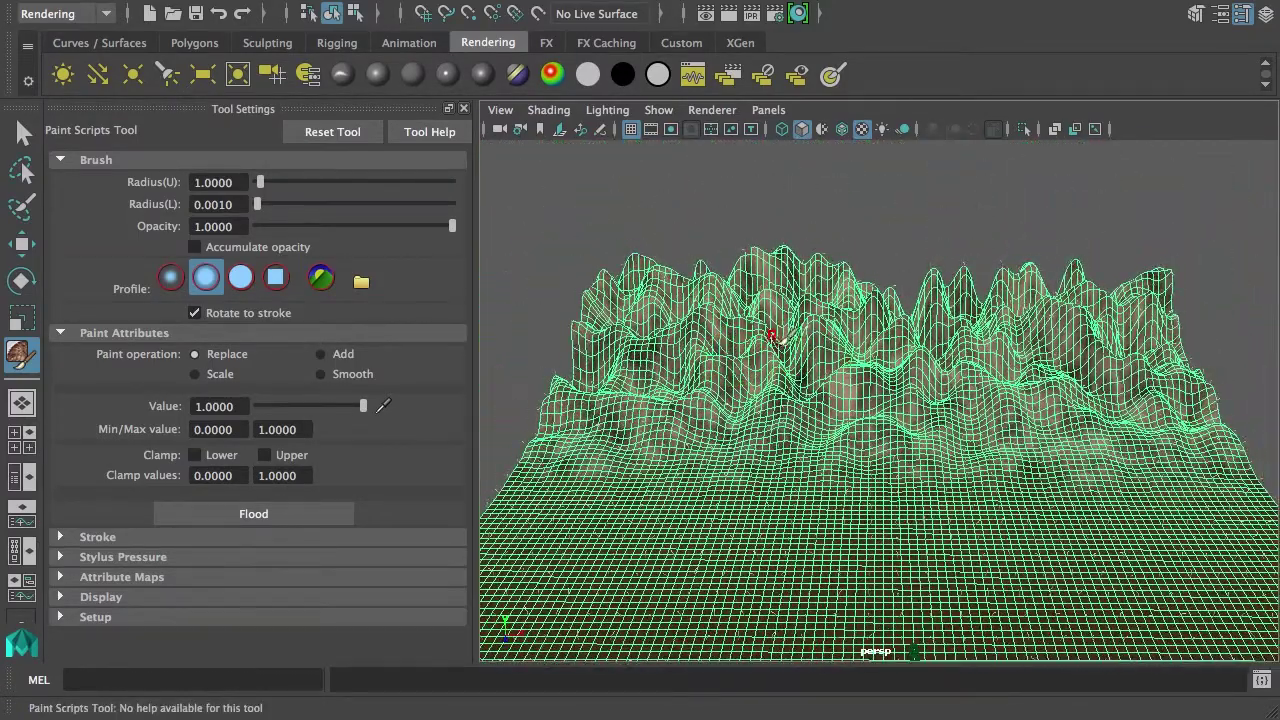
pyautogui.press('b')
pyautogui.moveTo(752, 354)
pyautogui.mouseDown()
pyautogui.moveTo(894, 343)
pyautogui.moveTo(828, 343)
pyautogui.mouseUp()
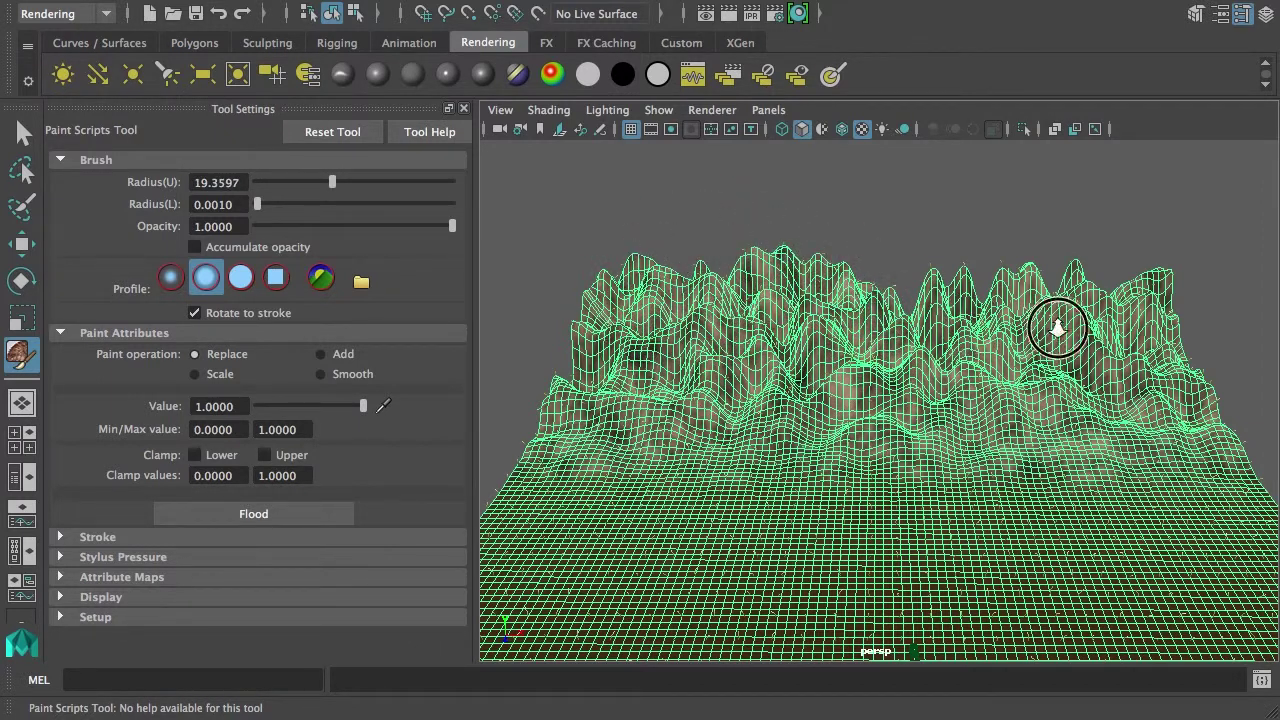
pyautogui.moveTo(363, 406); pyautogui.dragTo(212, 407)
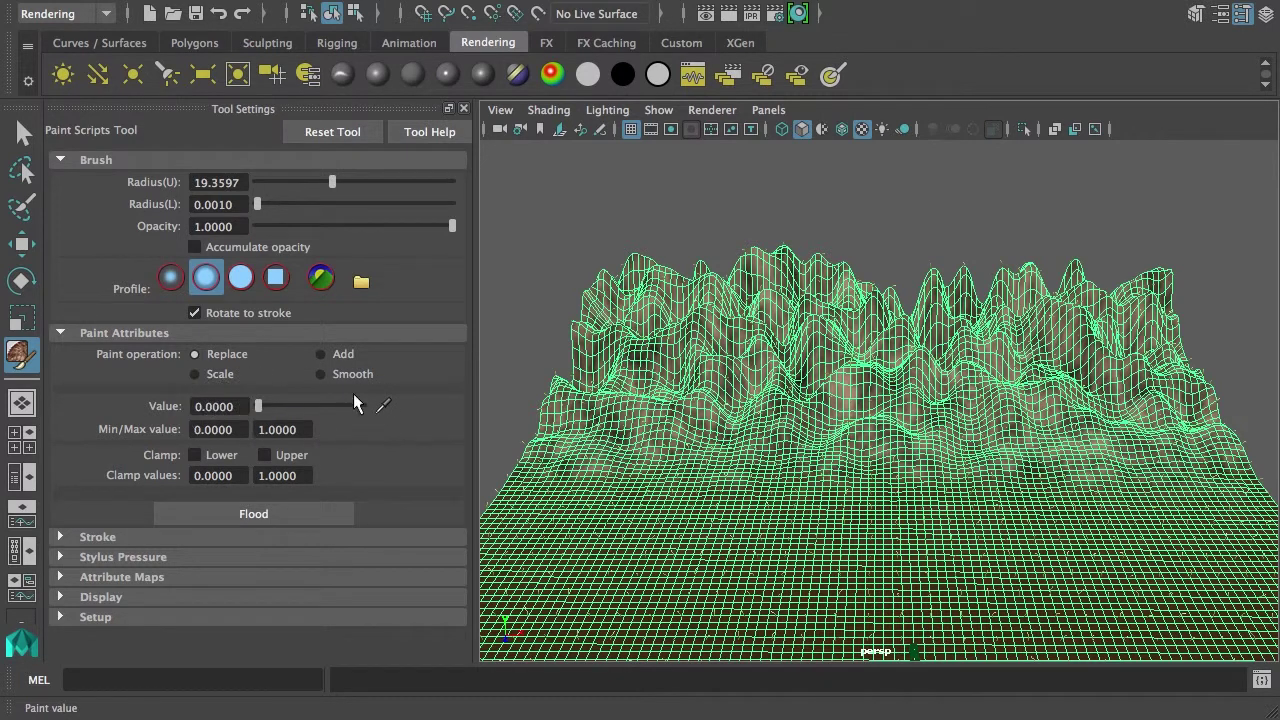
pyautogui.moveTo(808, 366); pyautogui.dragTo(777, 343)
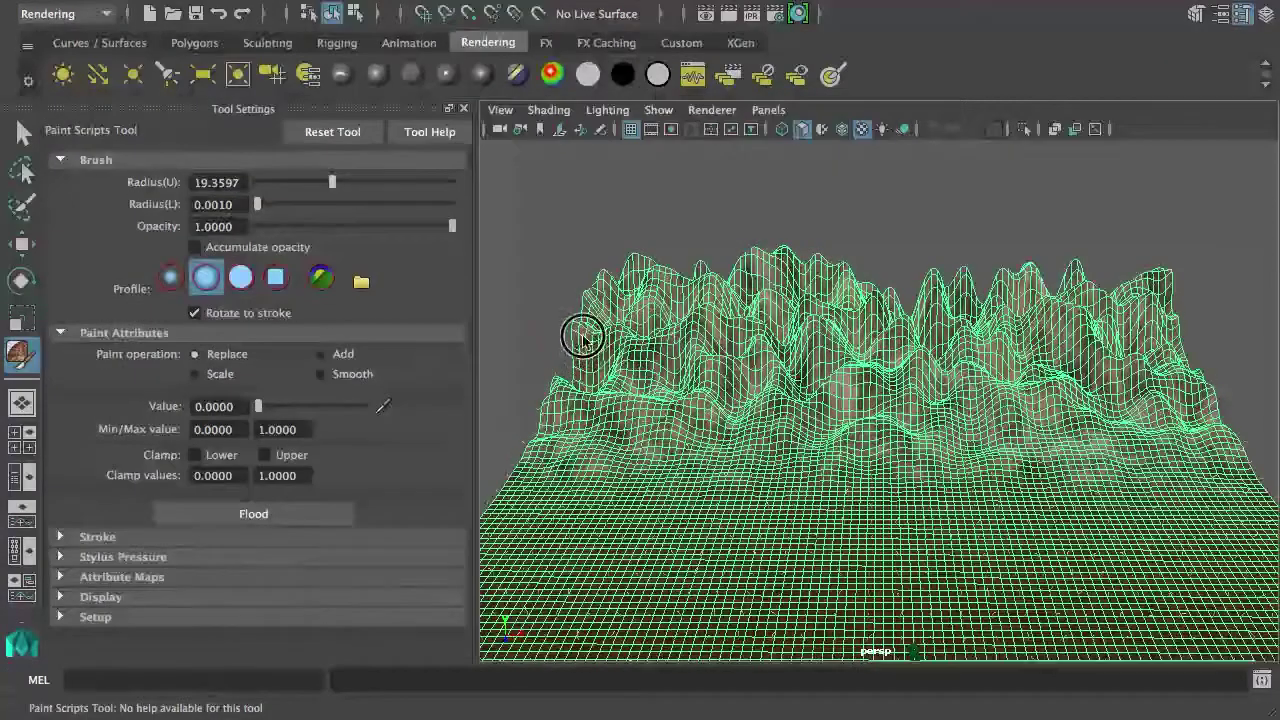
pyautogui.moveTo(586, 337); pyautogui.dragTo(623, 334)
# Step: Reframe the terrain and shrink the brush radius to about 2.35 for finer road edges
pyautogui.scroll(5, 694, 374)
pyautogui.scroll(-5, 760, 298)
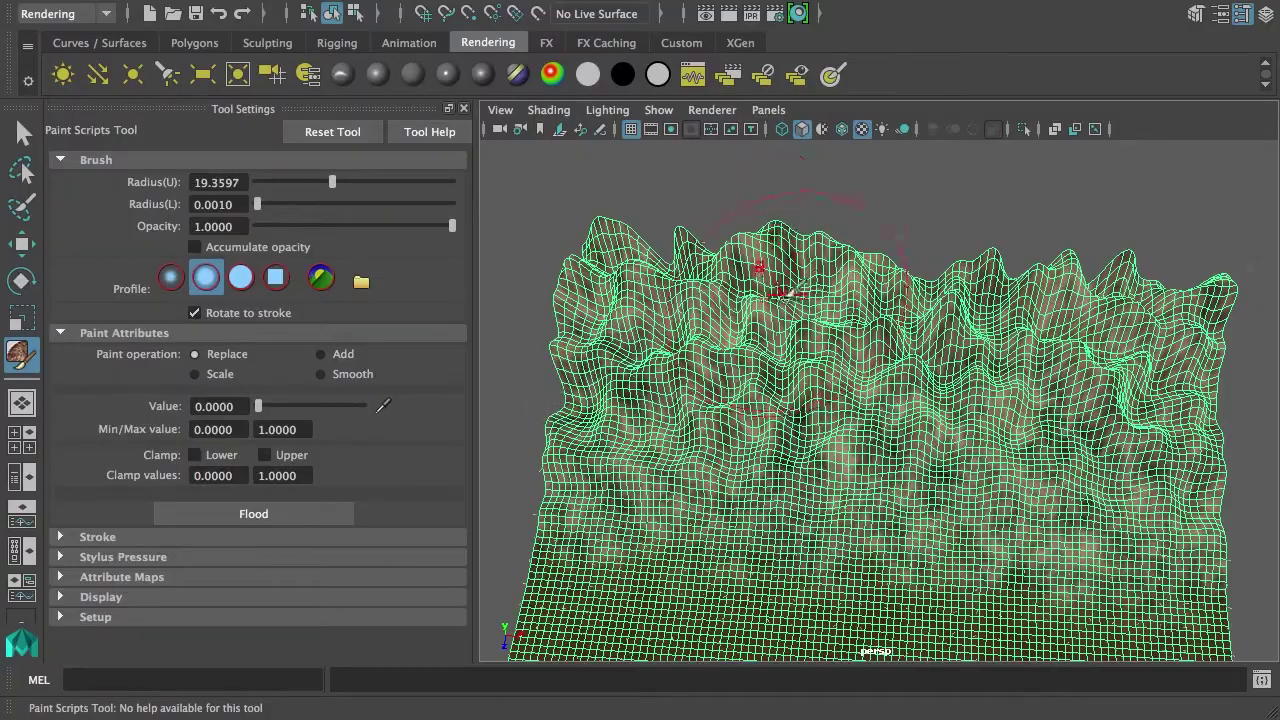
pyautogui.keyDown('alt'); pyautogui.moveTo(770, 280); pyautogui.dragTo(820, 294); pyautogui.keyUp('alt')
pyautogui.keyDown('alt'); pyautogui.moveTo(720, 308); pyautogui.dragTo(995, 297); pyautogui.keyUp('alt')
pyautogui.scroll(-5, 985, 298)
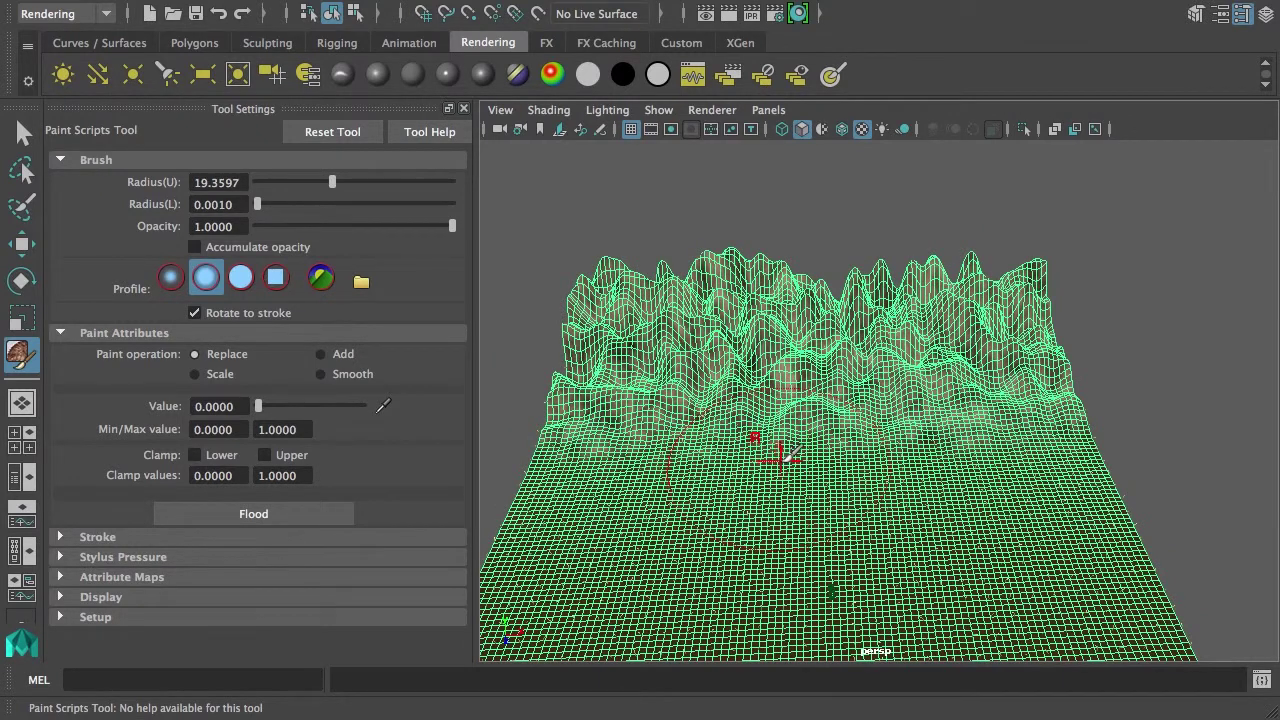
pyautogui.moveTo(780, 457); pyautogui.dragTo(708, 460)
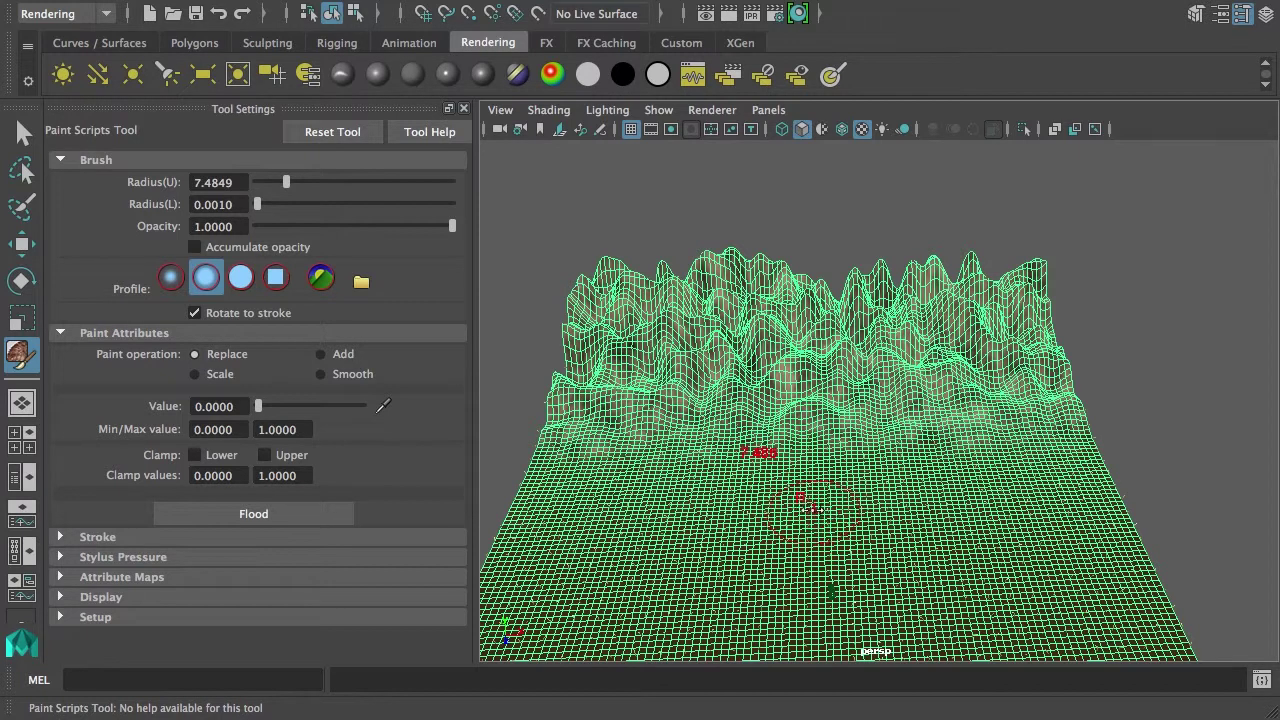
pyautogui.moveTo(771, 470); pyautogui.dragTo(765, 483)
pyautogui.click(692, 68)
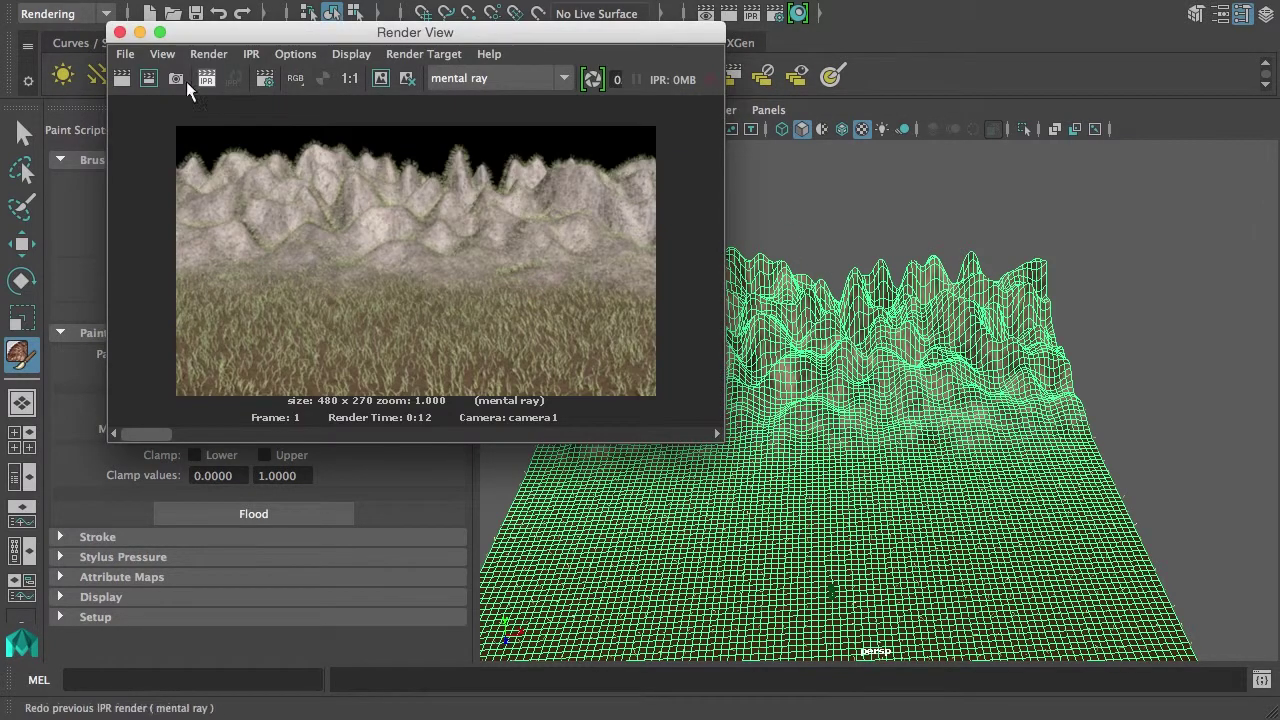
# Step: Redo the previous render to show the bare brown path winding through the grass
pyautogui.click(122, 77)
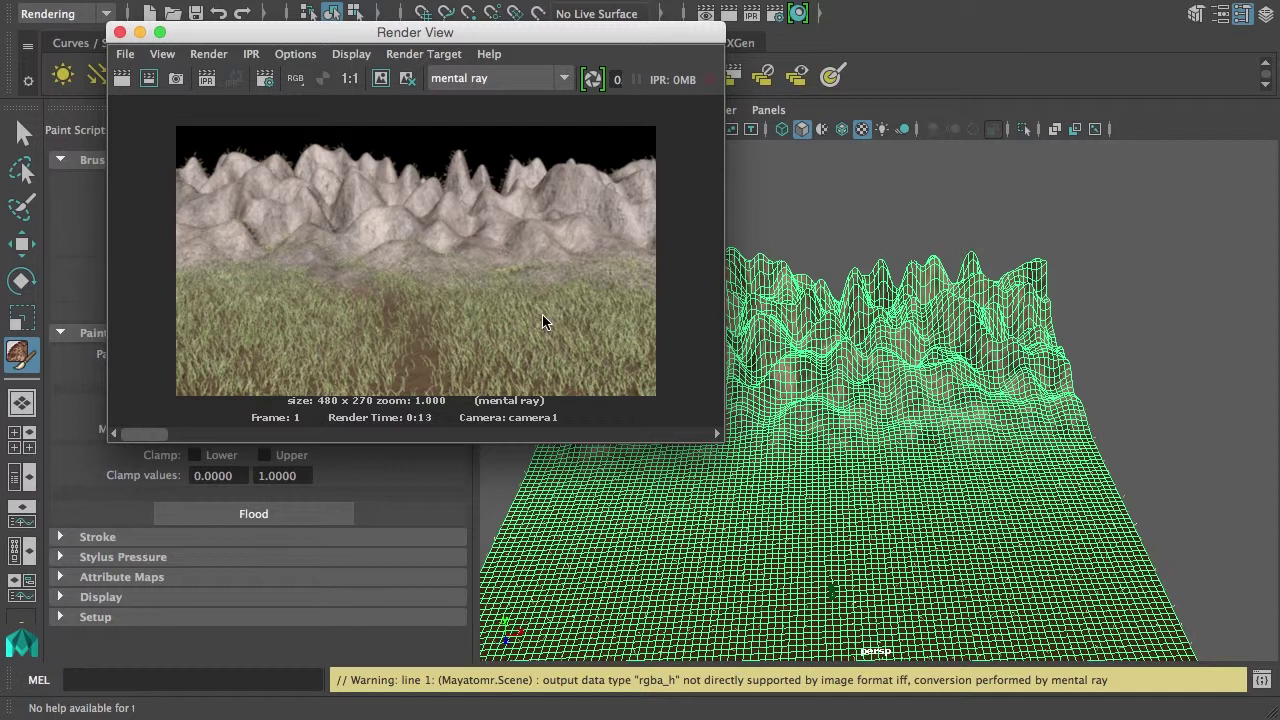
# Step: Bring back FurDescription1's attributes and expand Details > Baldness > Maps
pyautogui.click(1220, 14)
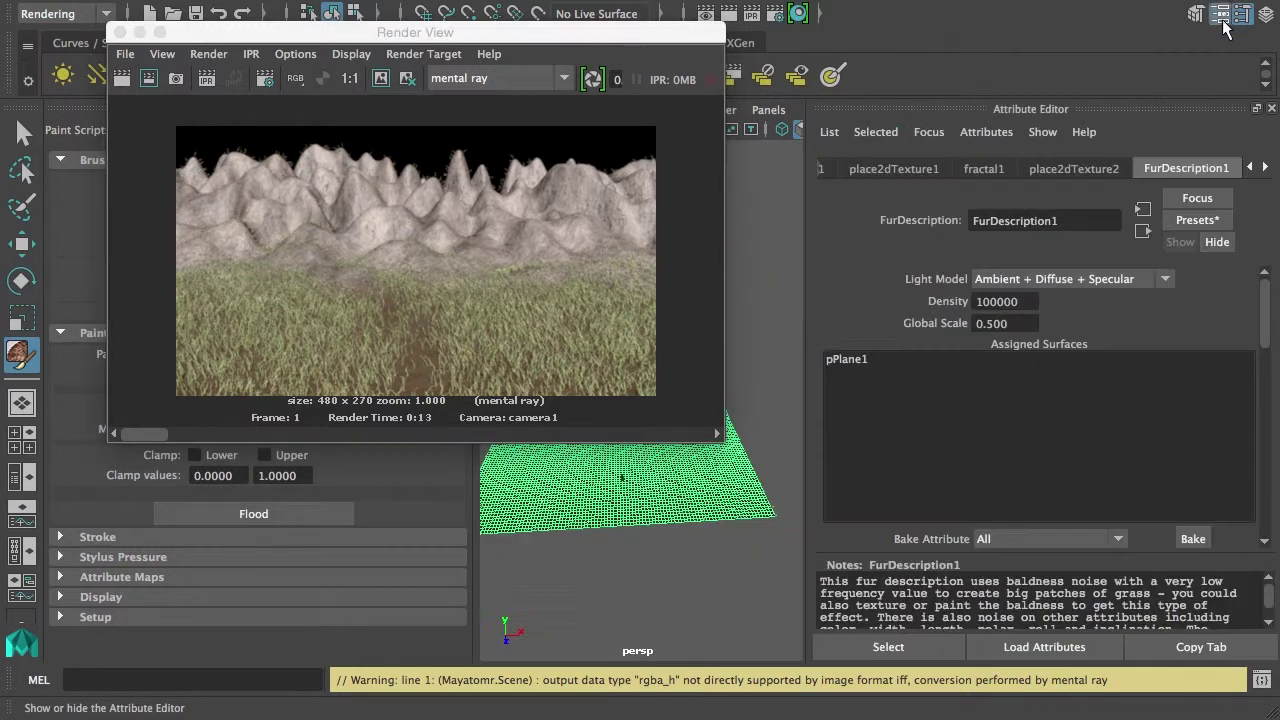
pyautogui.moveTo(1276, 297); pyautogui.dragTo(1270, 495)
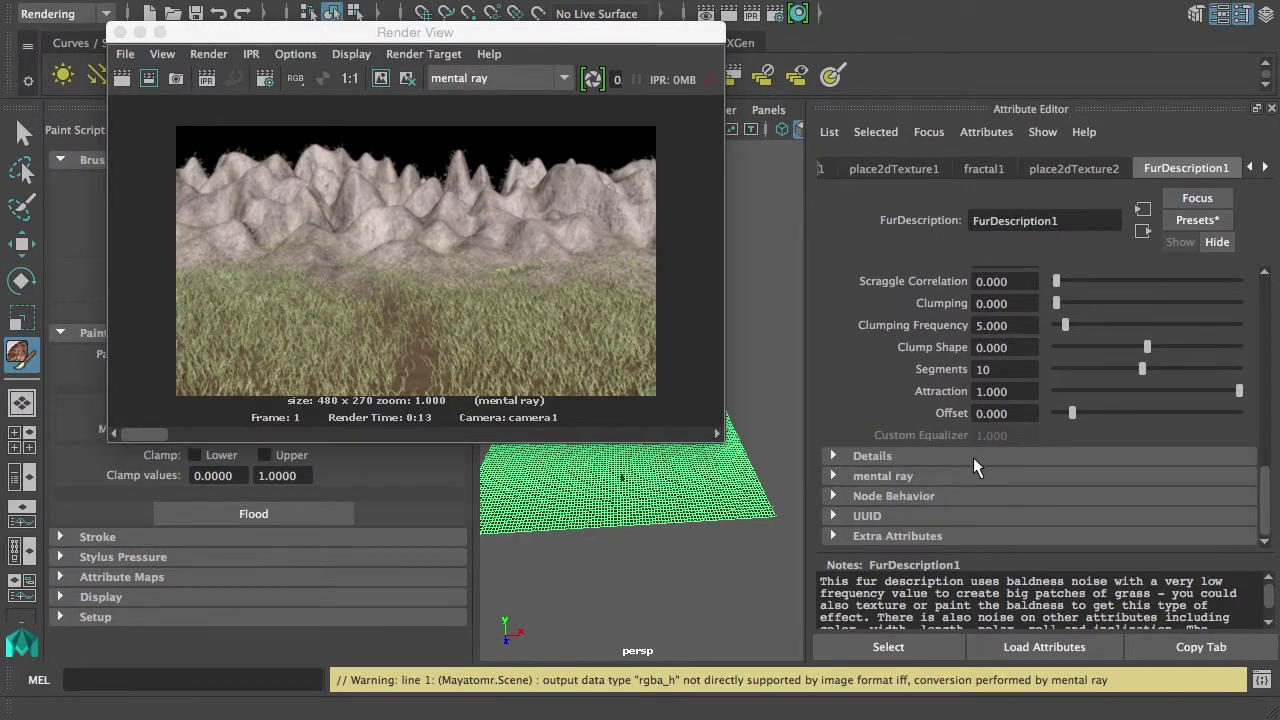
pyautogui.click(832, 457)
pyautogui.moveTo(1265, 432); pyautogui.dragTo(1259, 460)
pyautogui.click(834, 364)
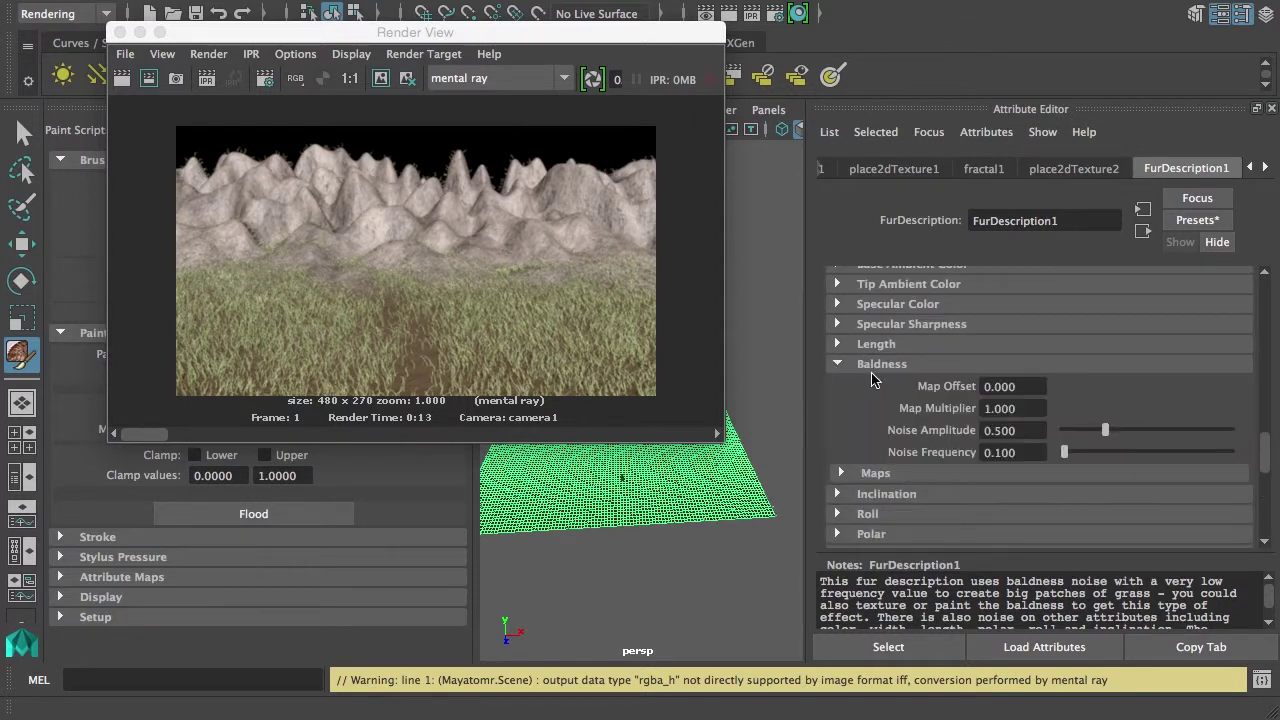
pyautogui.click(842, 474)
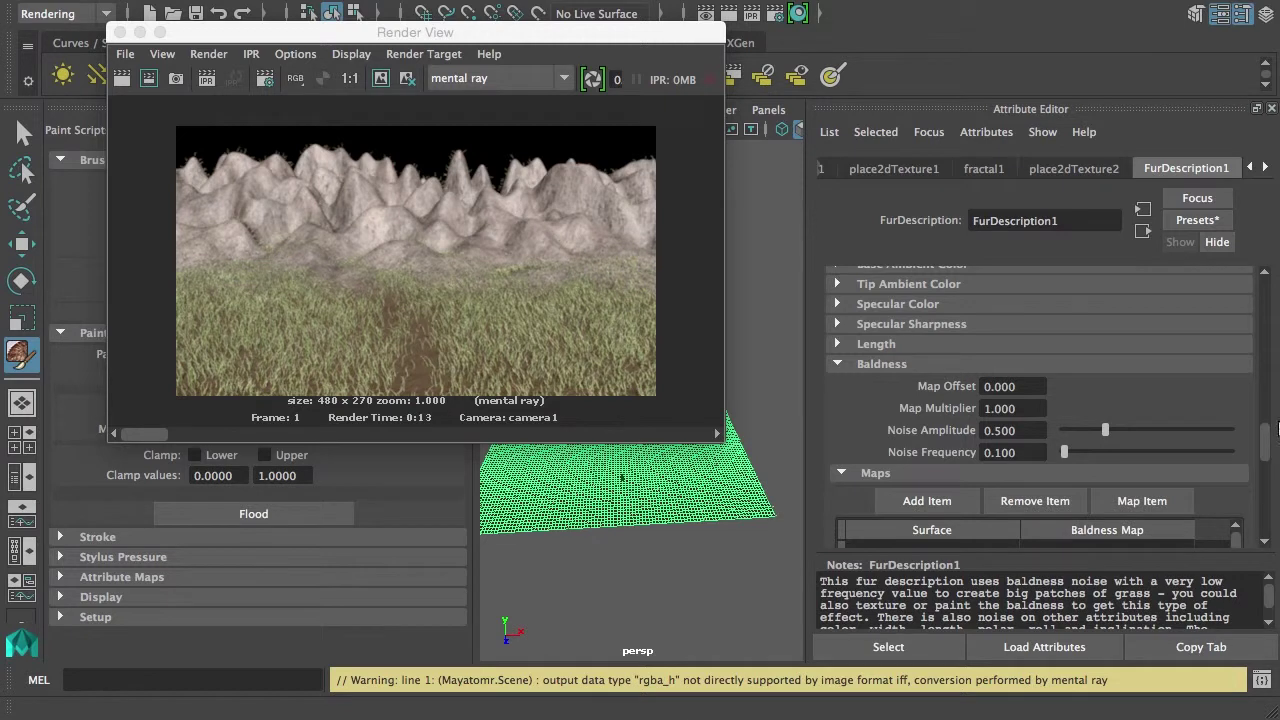
pyautogui.scroll(-5, 1266, 445)
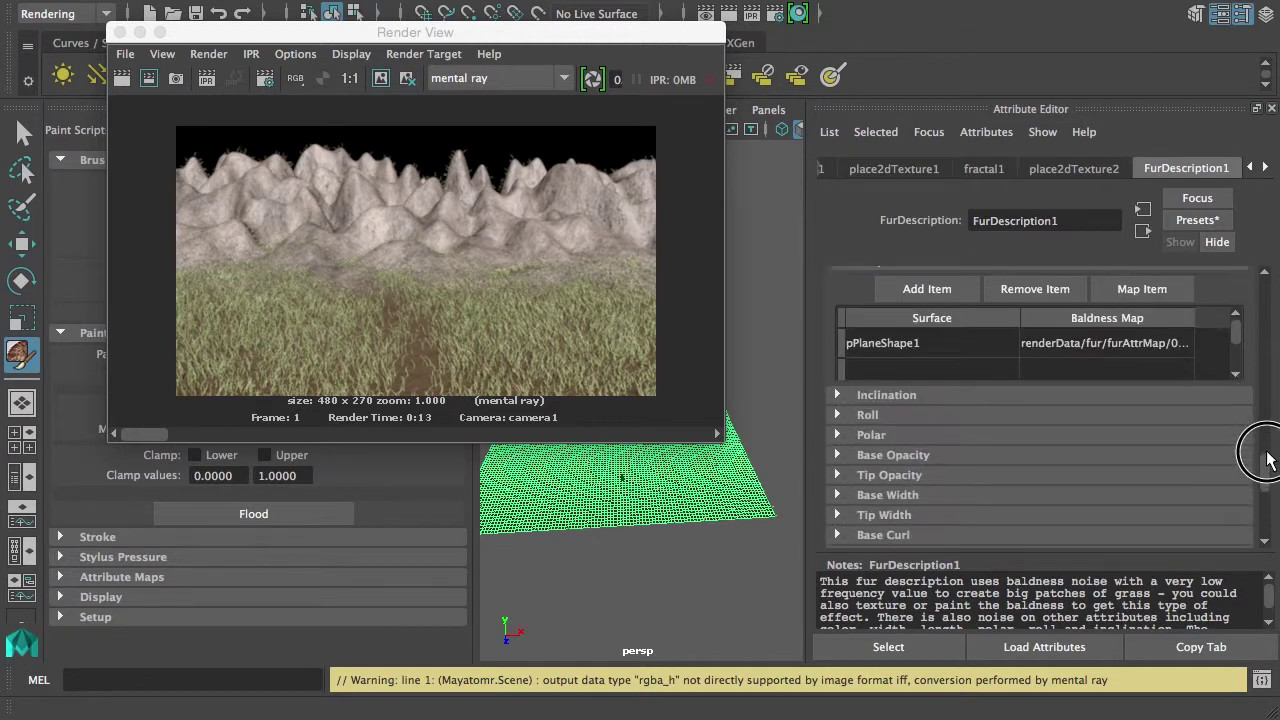
# Step: Select the full baldness map file path in the map cell, then switch to the Finder desktop
pyautogui.doubleClick(1093, 352)
pyautogui.click(1078, 345)
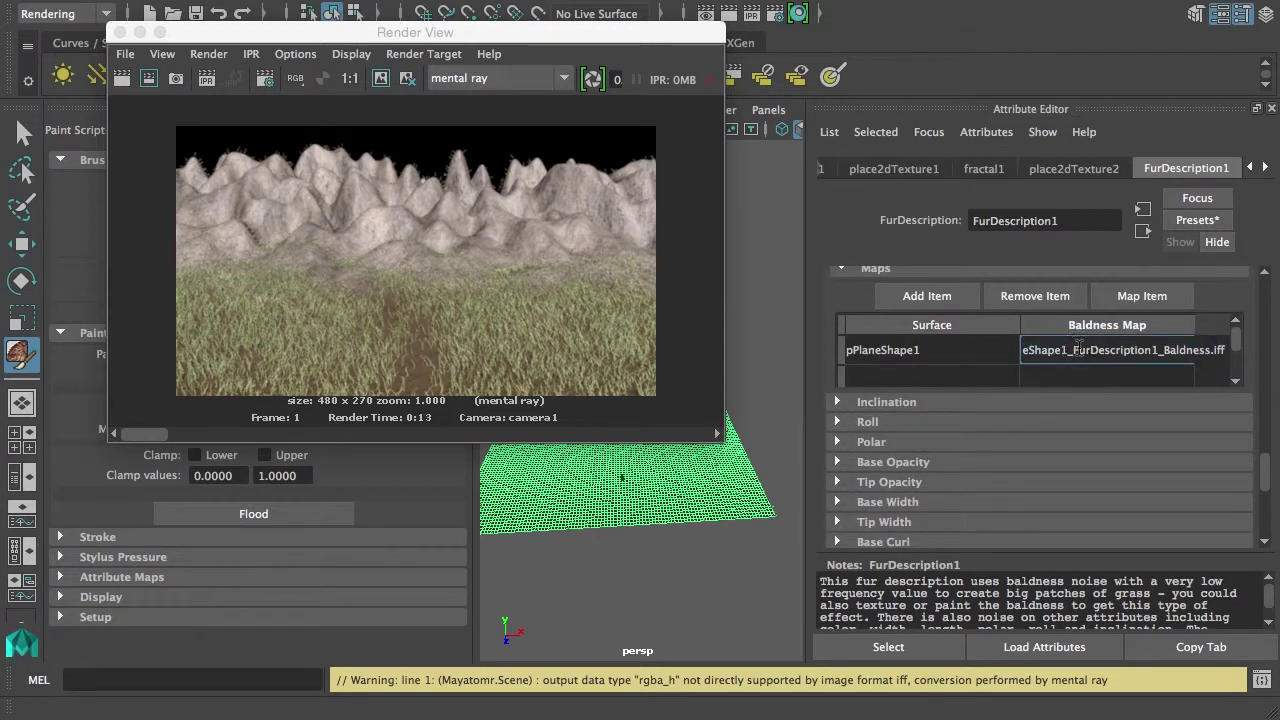
pyautogui.hotkey('shift', 'Home')
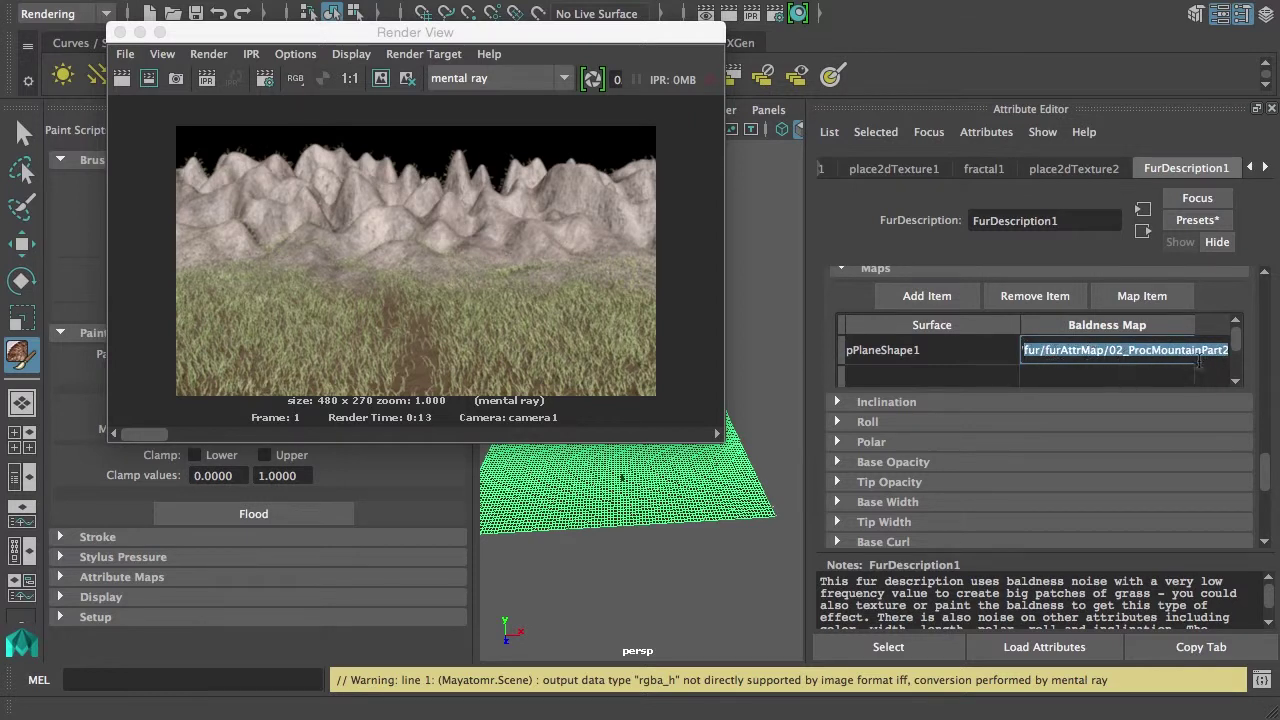
pyautogui.moveTo(1150, 350); pyautogui.dragTo(1210, 355)
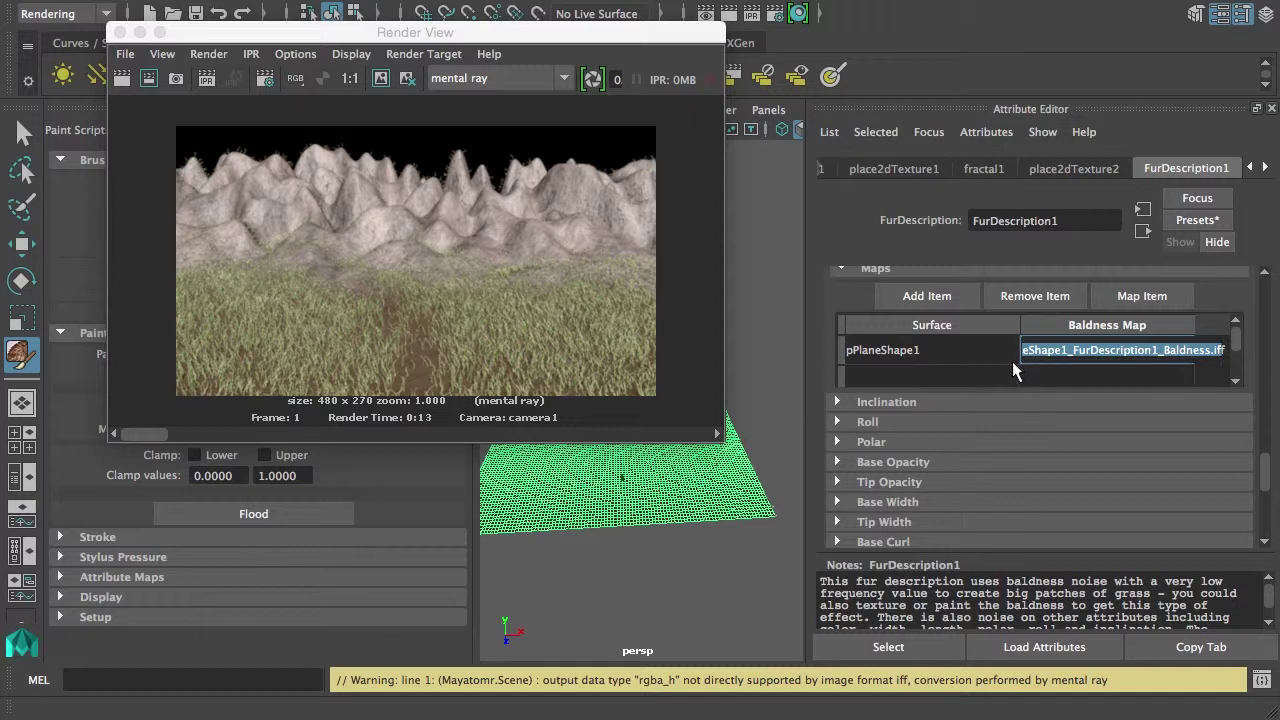
pyautogui.hotkey('ctrl', 'v')
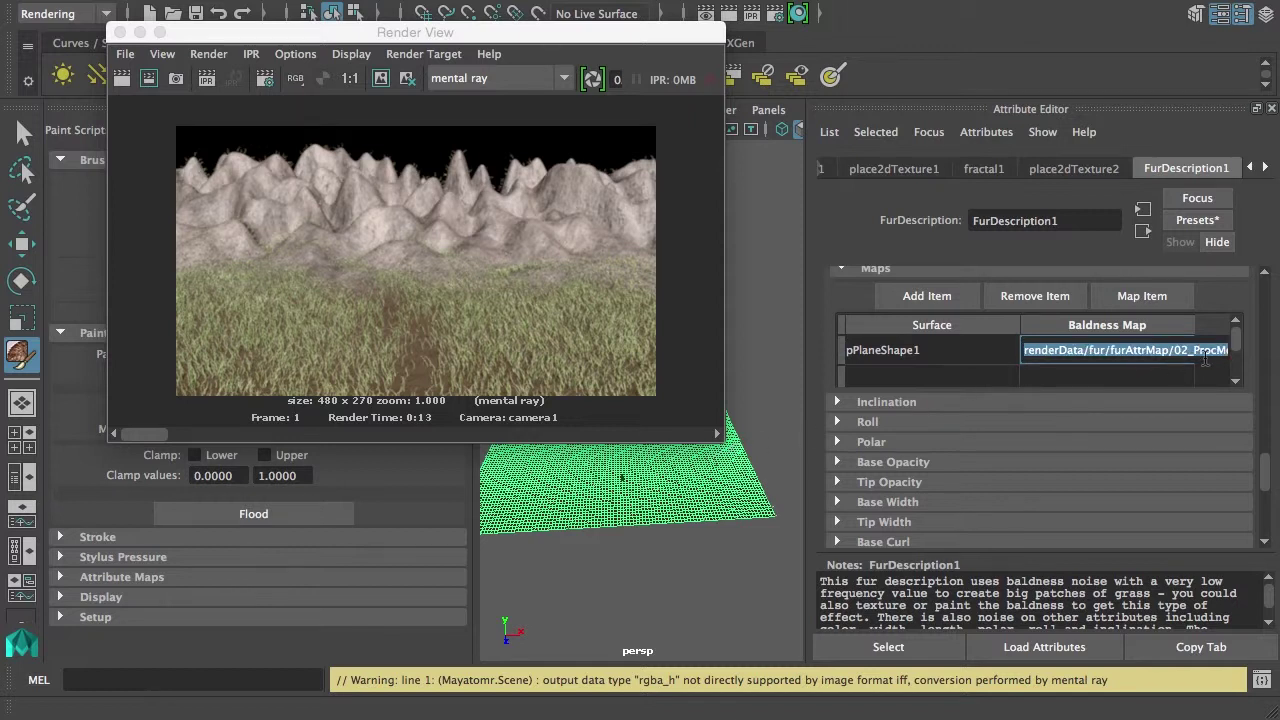
pyautogui.hotkey('ctrl', 'Left')
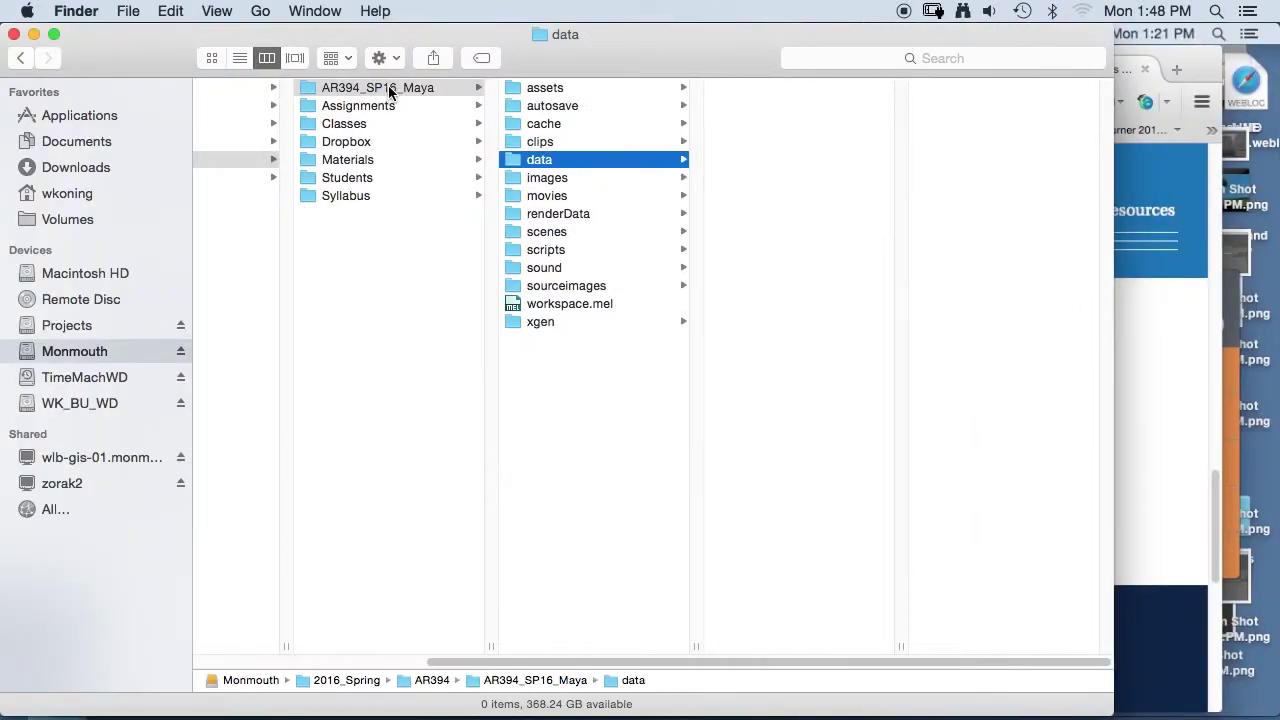
# Step: Browse to AR394_SP16_Maya > renderData > fur > furAttrMap and select the baldness .iff file
pyautogui.click(388, 88)
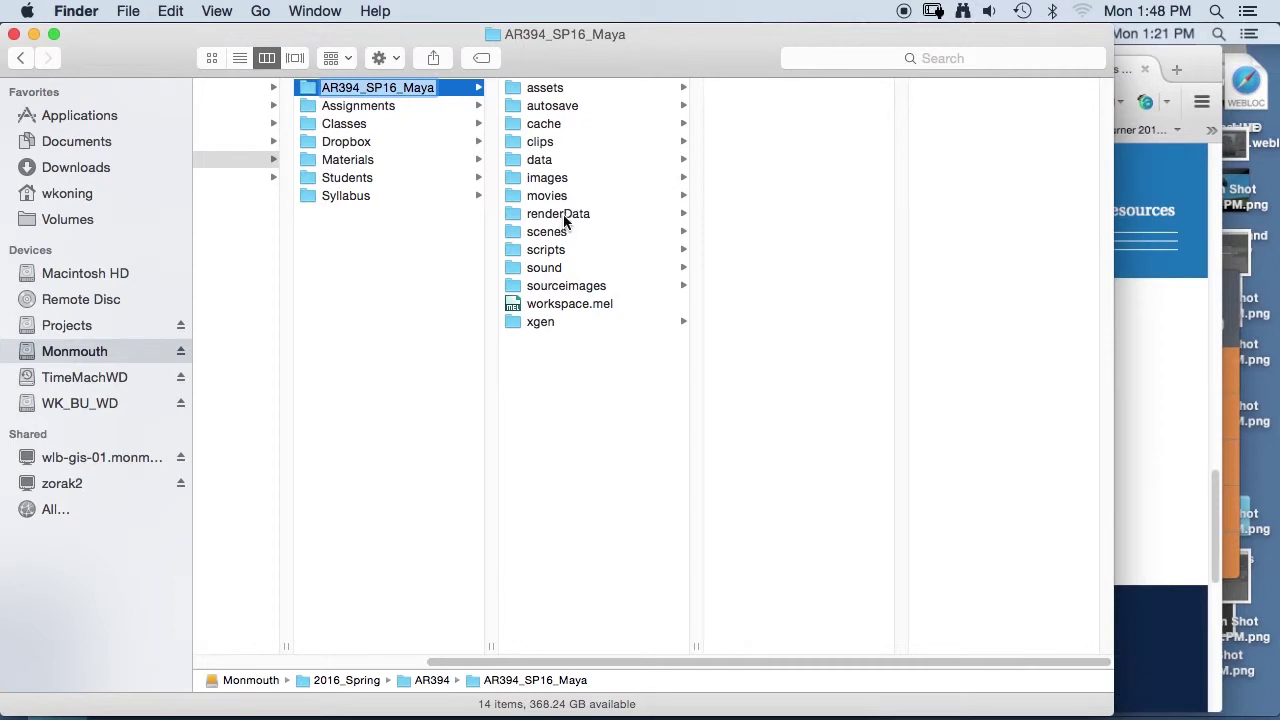
pyautogui.click(606, 213)
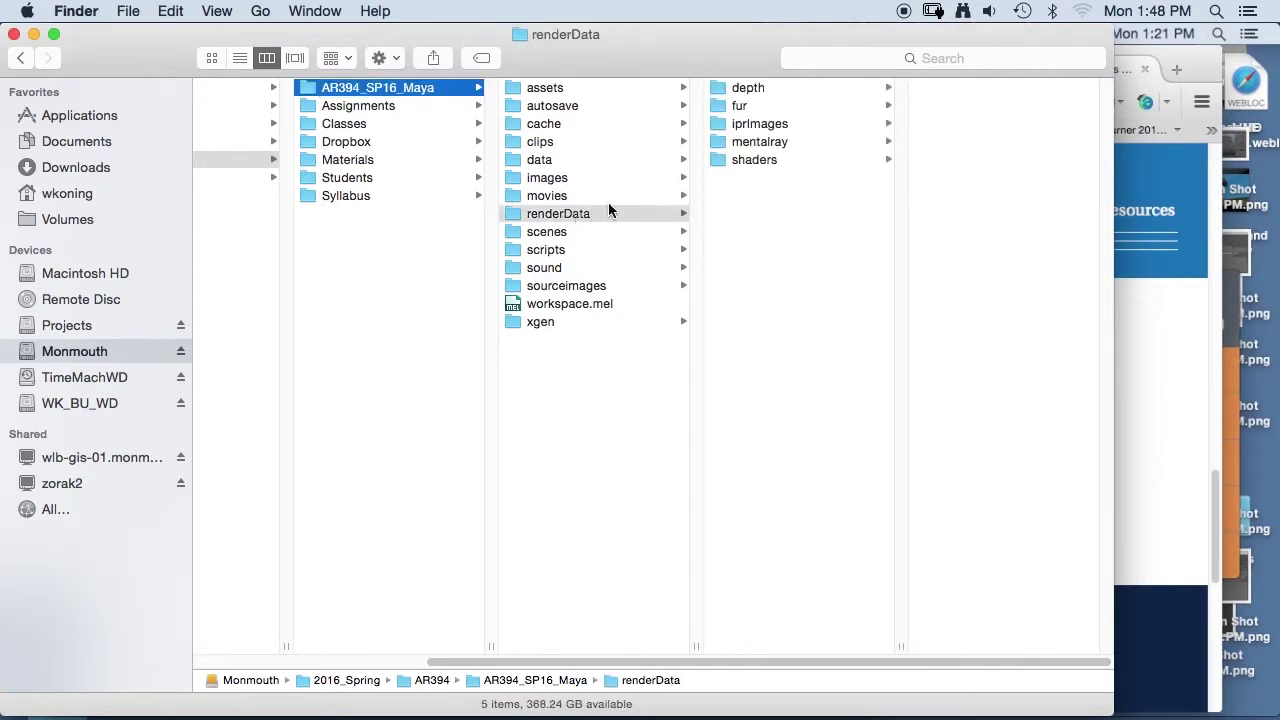
pyautogui.click(746, 108)
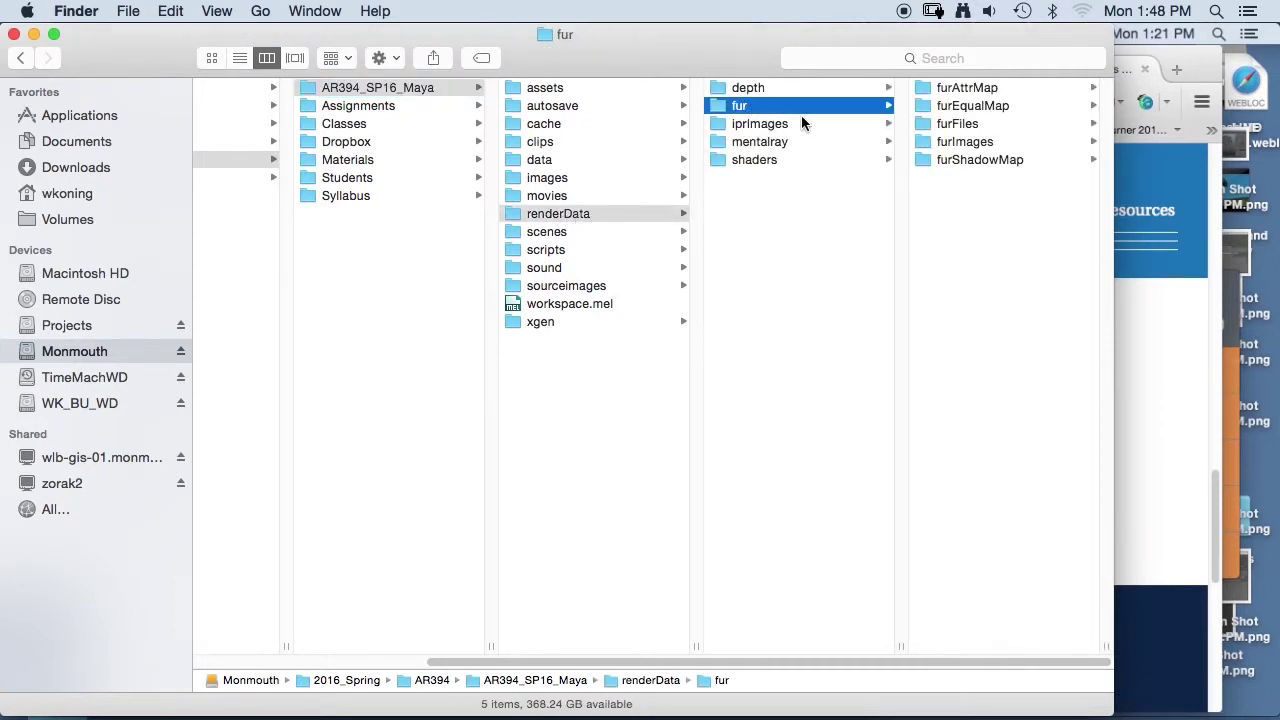
pyautogui.click(975, 92)
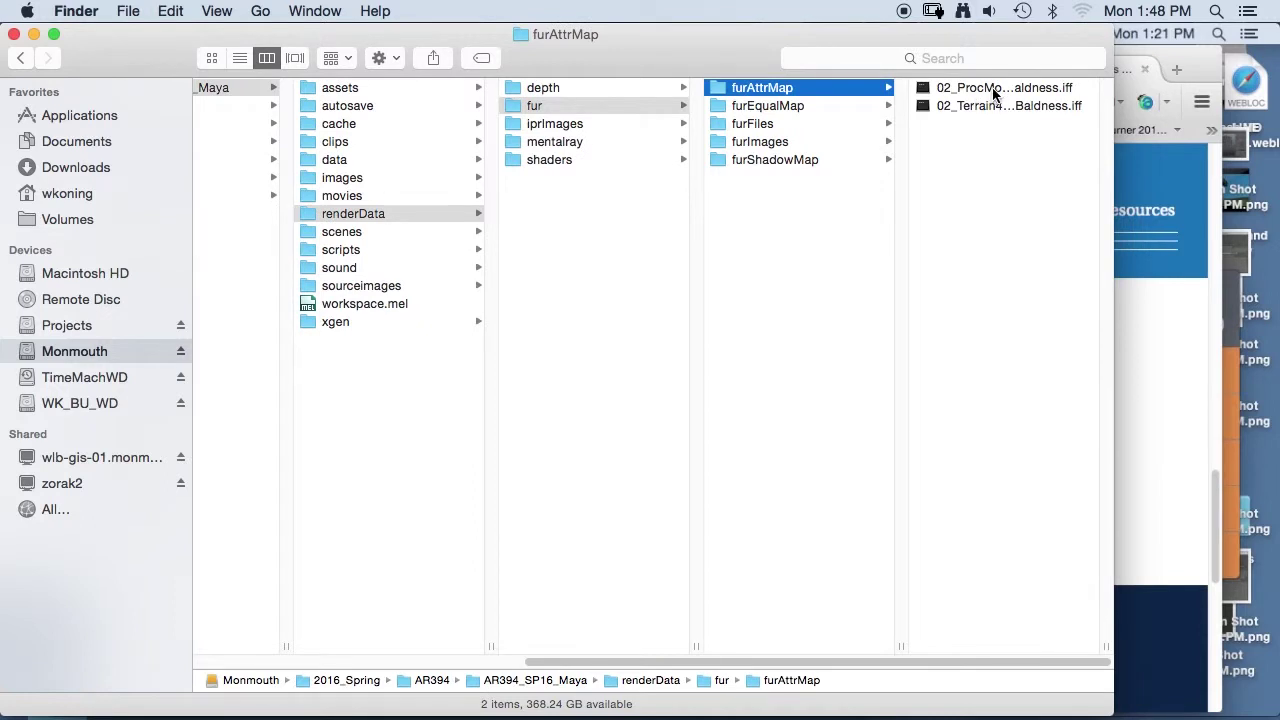
pyautogui.click(998, 90)
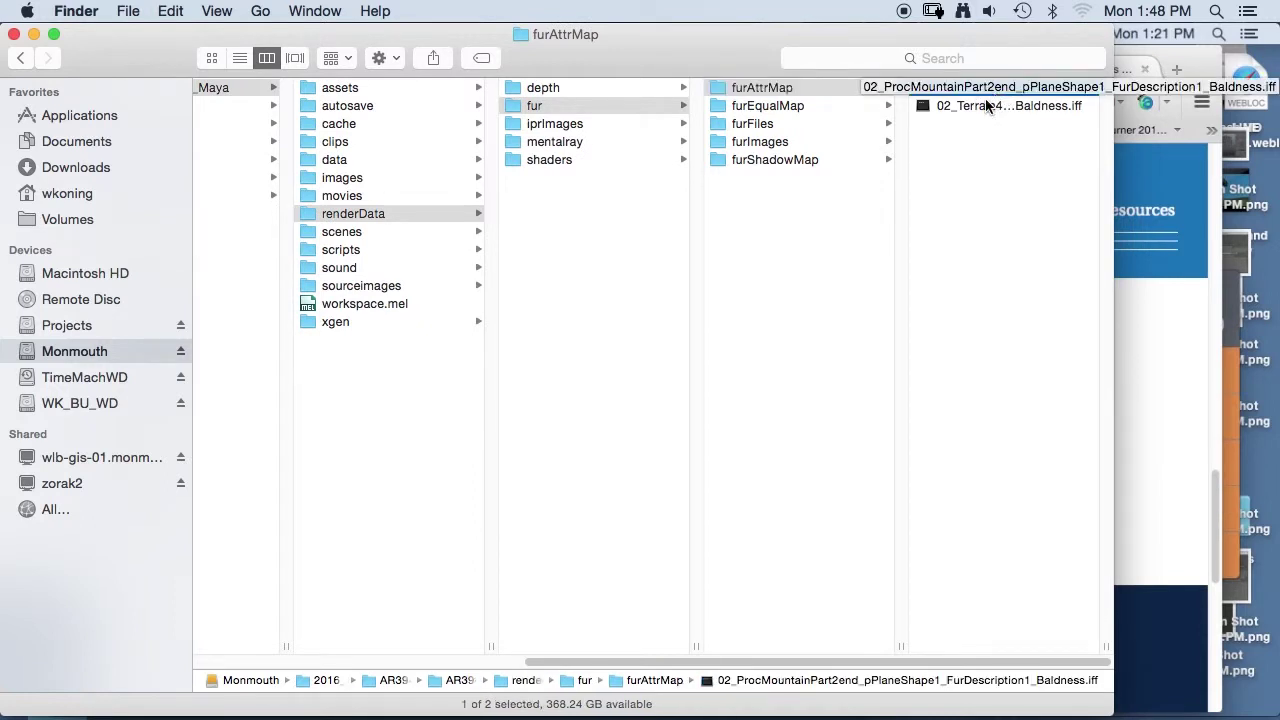
pyautogui.moveTo(1114, 643); pyautogui.dragTo(1204, 626)
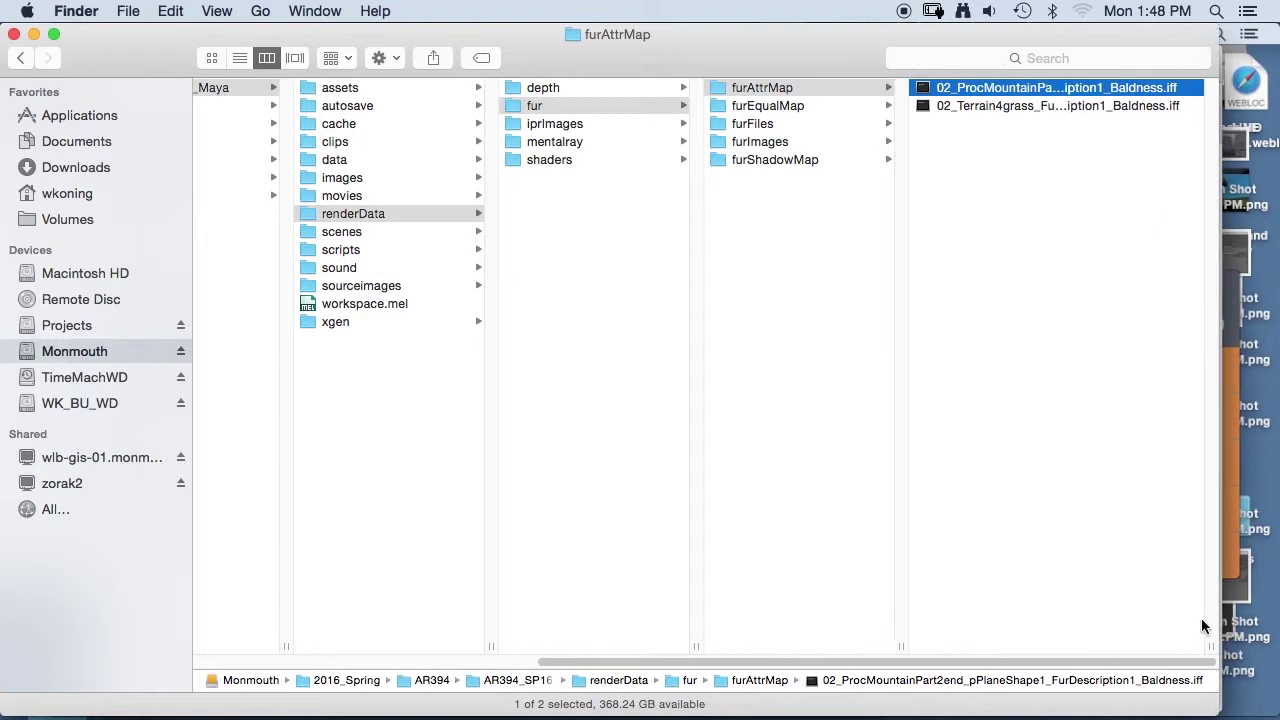
# Step: Open the baldness map with Adobe Photoshop CC 2015 through Open With > Other
pyautogui.rightClick(998, 90)
pyautogui.click(998, 90)
pyautogui.rightClick(998, 90)
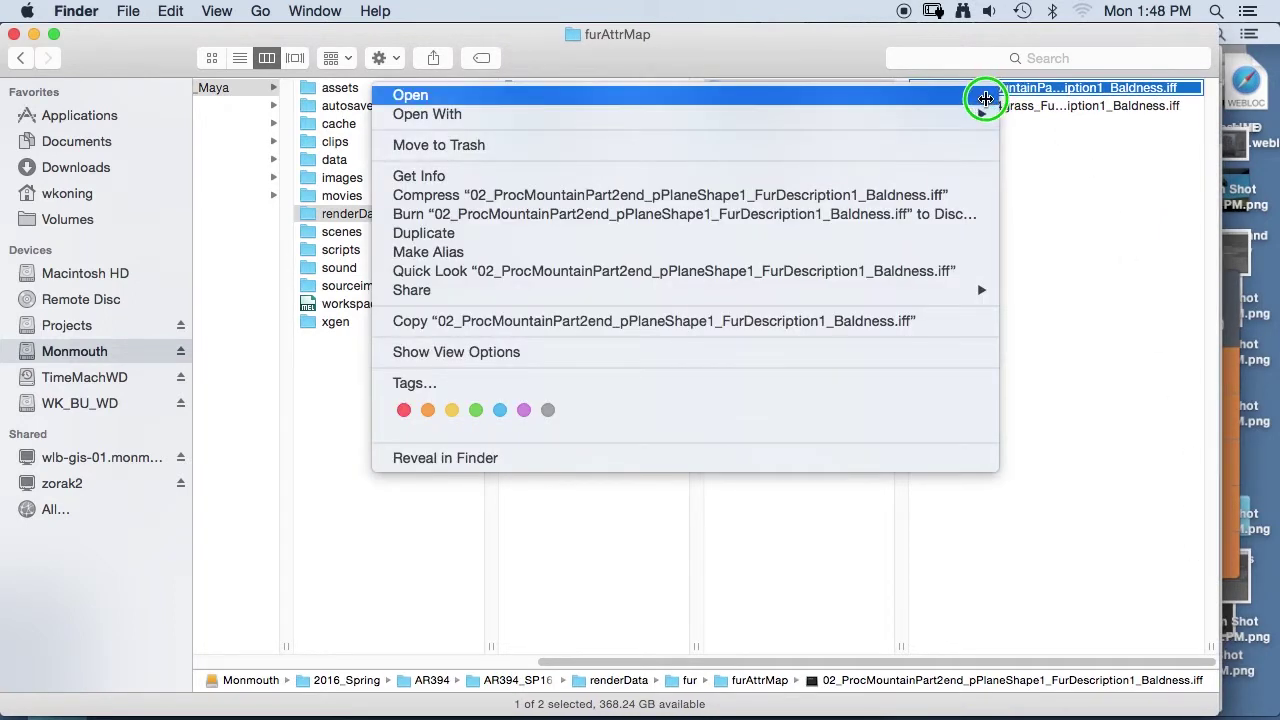
pyautogui.moveTo(979, 117)
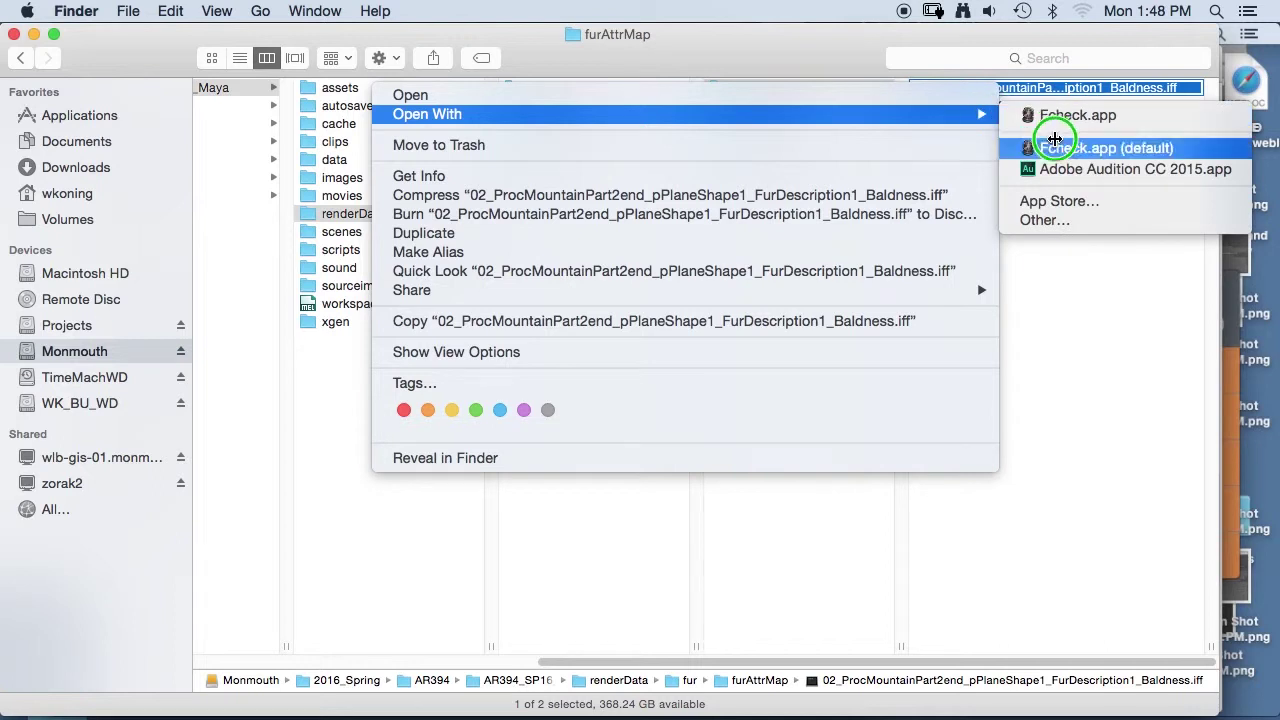
pyautogui.click(1058, 220)
pyautogui.scroll(-3, 728, 305)
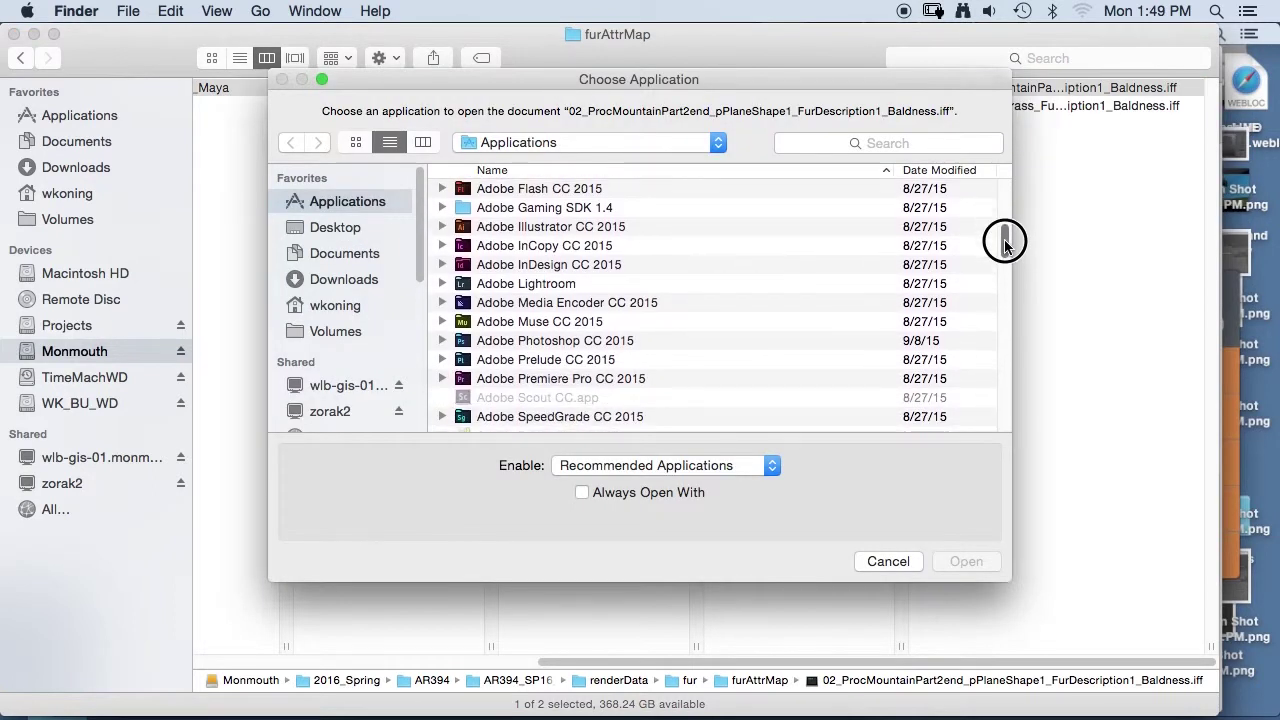
pyautogui.click(443, 320)
pyautogui.click(482, 340)
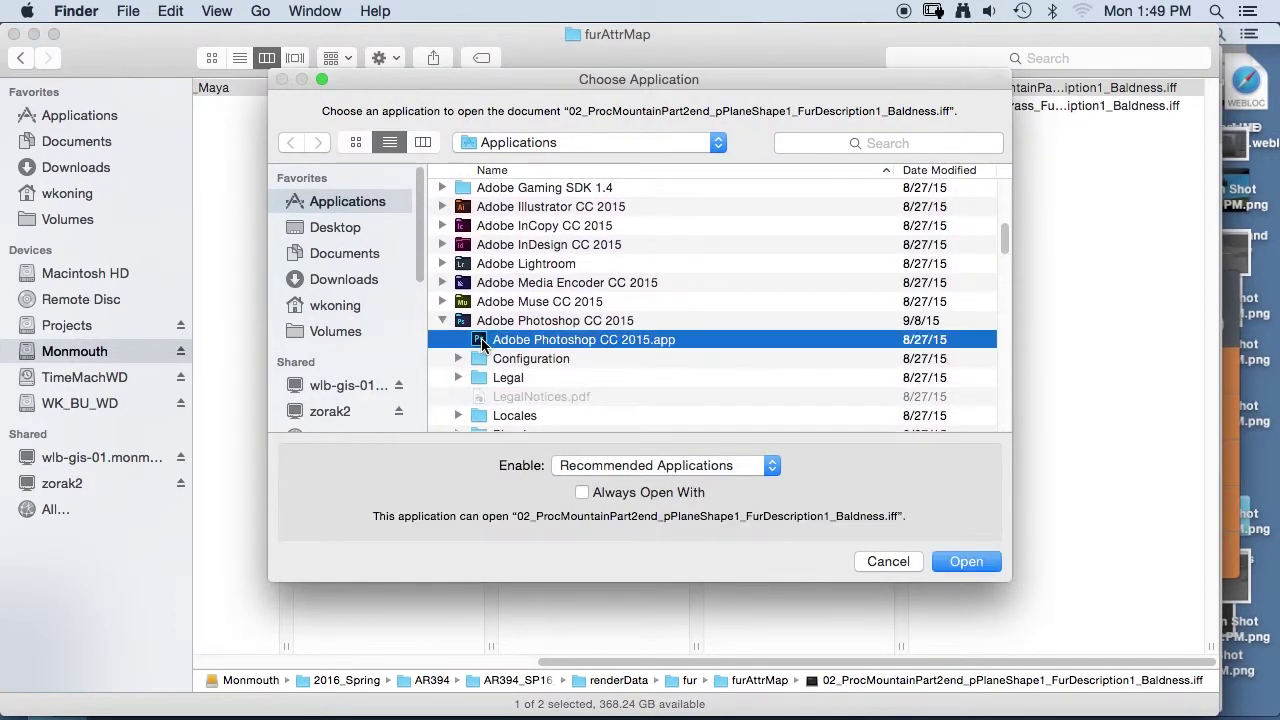
pyautogui.doubleClick(484, 342)
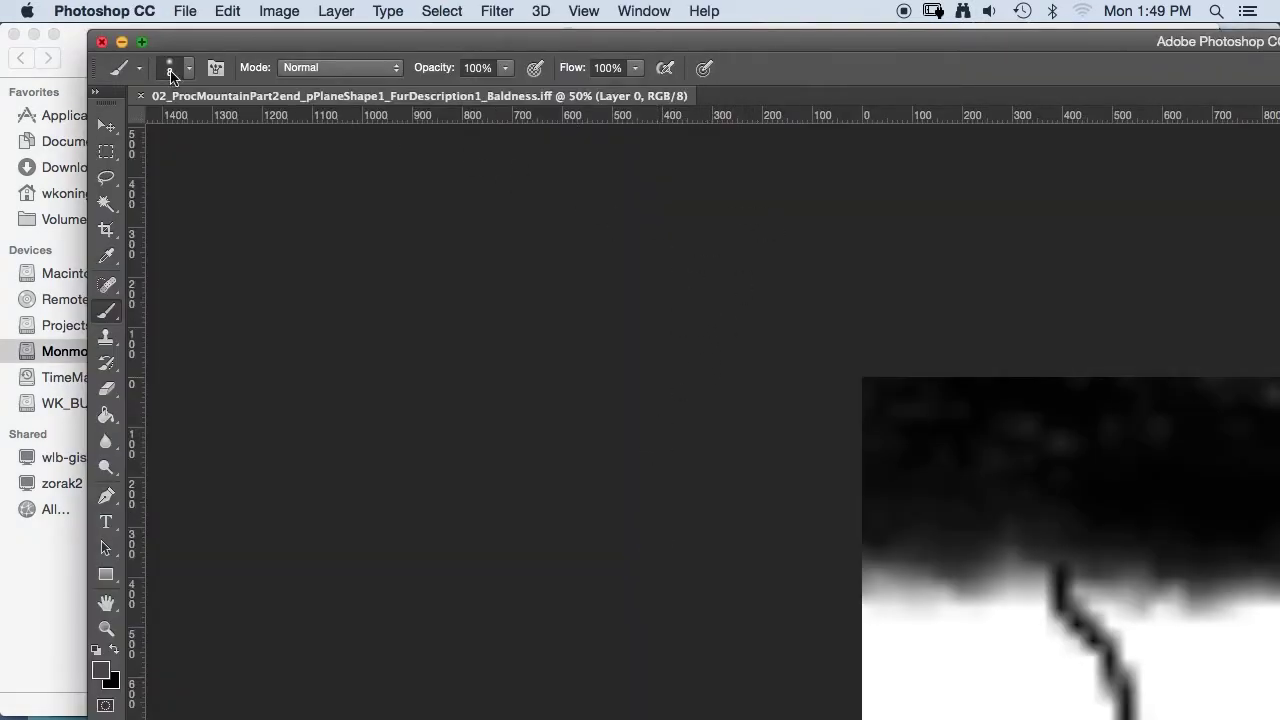
# Step: Maximize the document and paint the road wider in black with a 100-pixel brush
pyautogui.click(142, 43)
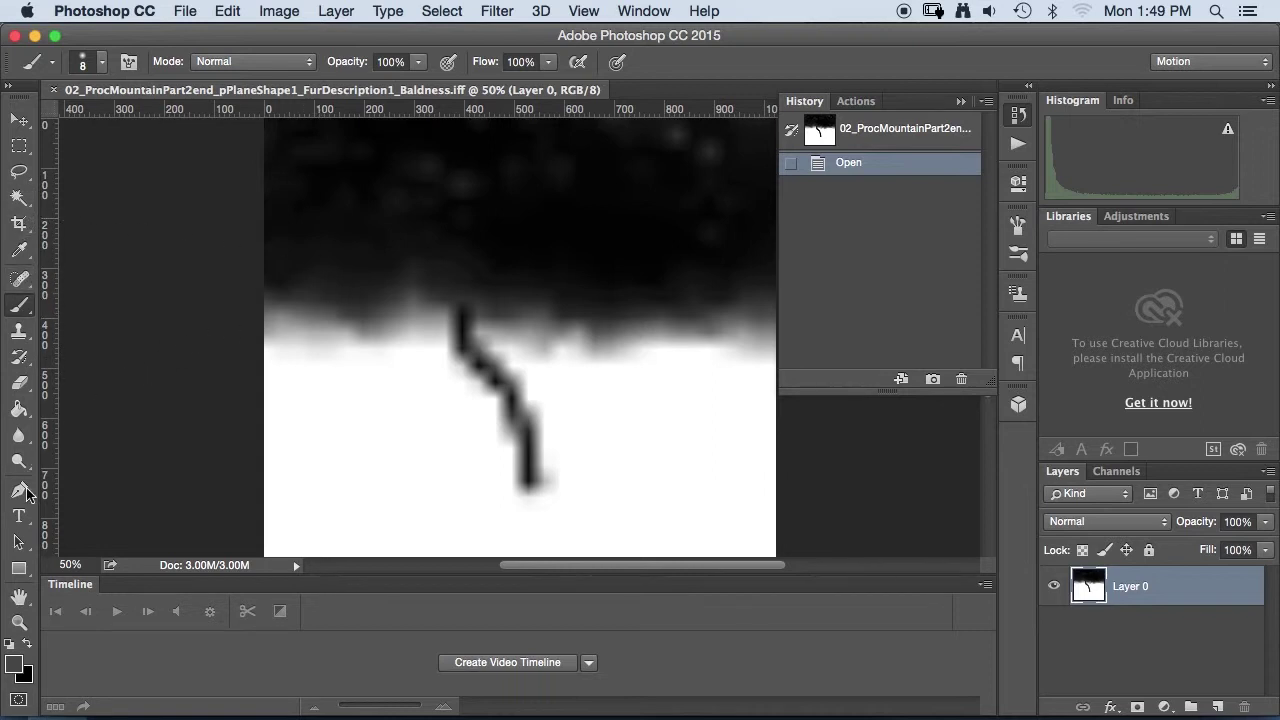
pyautogui.press('e')
pyautogui.click(25, 646)
pyautogui.press('x')
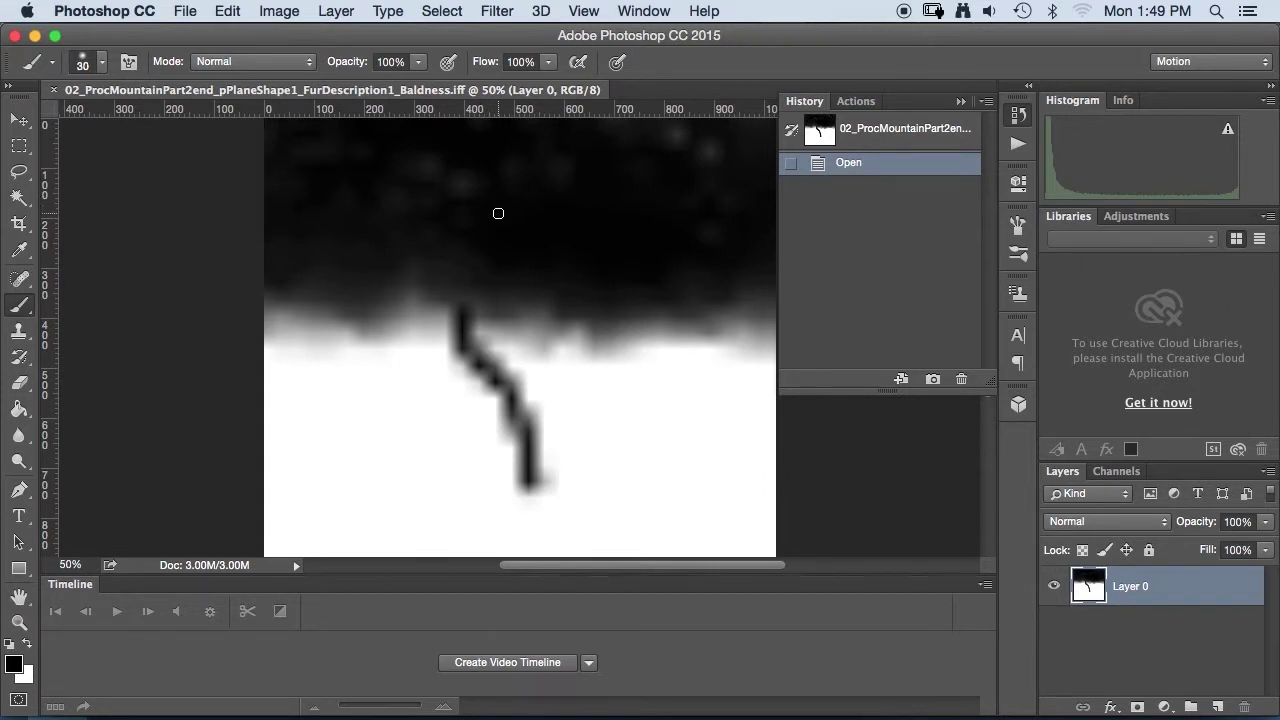
pyautogui.press(']')
pyautogui.press(']')
pyautogui.press(']')
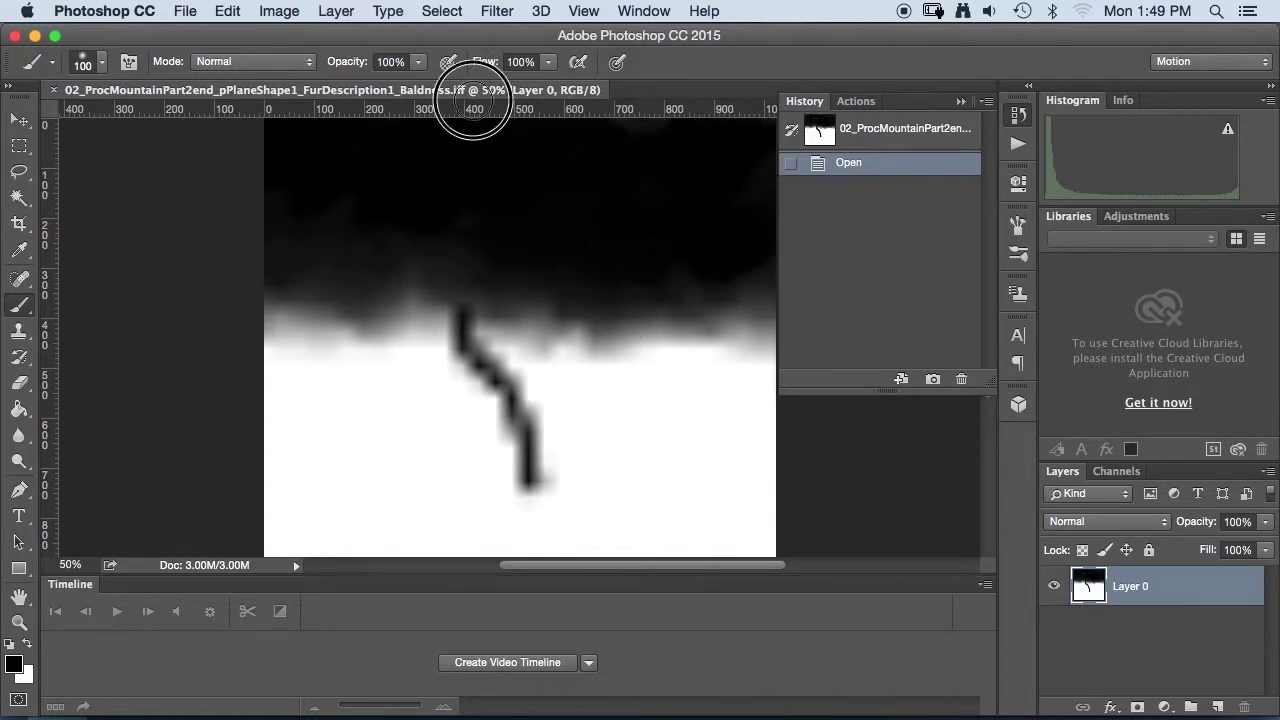
pyautogui.moveTo(406, 273)
pyautogui.mouseDown()
pyautogui.moveTo(312, 290)
pyautogui.moveTo(440, 257)
pyautogui.moveTo(476, 287)
pyautogui.moveTo(658, 320)
pyautogui.moveTo(769, 275)
pyautogui.moveTo(613, 284)
pyautogui.moveTo(459, 322)
pyautogui.moveTo(526, 411)
pyautogui.moveTo(535, 497)
pyautogui.moveTo(582, 558)
pyautogui.moveTo(546, 497)
pyautogui.moveTo(527, 408)
pyautogui.moveTo(459, 323)
pyautogui.moveTo(438, 252)
pyautogui.mouseUp()
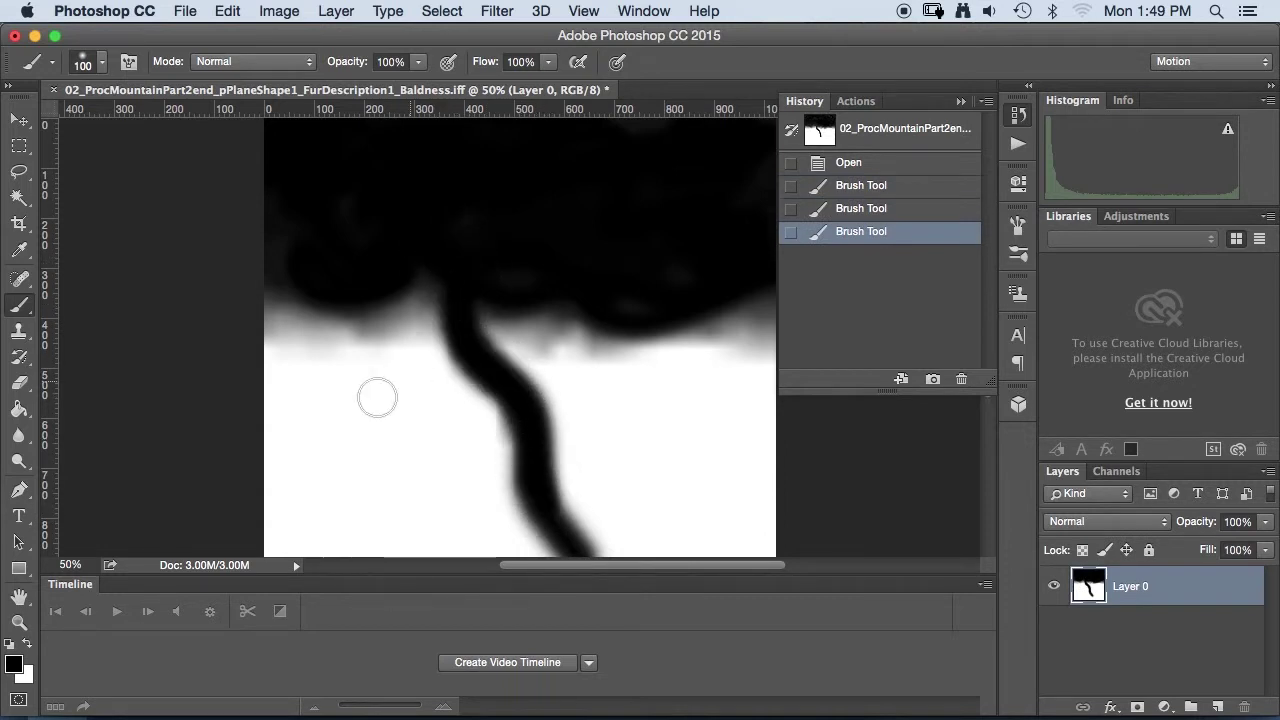
# Step: Paint white with a 175-pixel brush to even out the dark edge above the road
pyautogui.press('x')
pyautogui.moveTo(377, 396)
pyautogui.mouseDown()
pyautogui.moveTo(386, 337)
pyautogui.moveTo(257, 329)
pyautogui.moveTo(371, 343)
pyautogui.moveTo(412, 331)
pyautogui.moveTo(392, 378)
pyautogui.moveTo(406, 346)
pyautogui.moveTo(423, 386)
pyautogui.moveTo(450, 375)
pyautogui.mouseUp()
pyautogui.press(']')
pyautogui.press(']')
pyautogui.press(']')
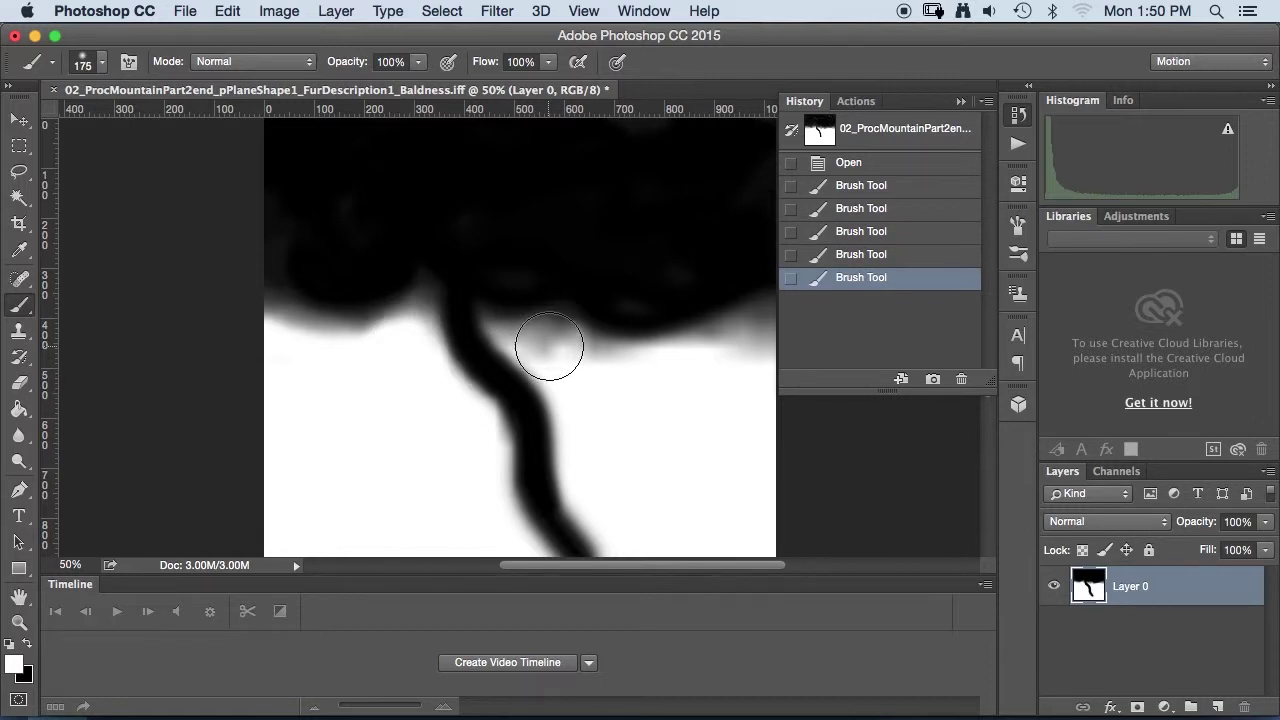
pyautogui.moveTo(549, 345)
pyautogui.mouseDown()
pyautogui.moveTo(674, 370)
pyautogui.moveTo(770, 345)
pyautogui.mouseUp()
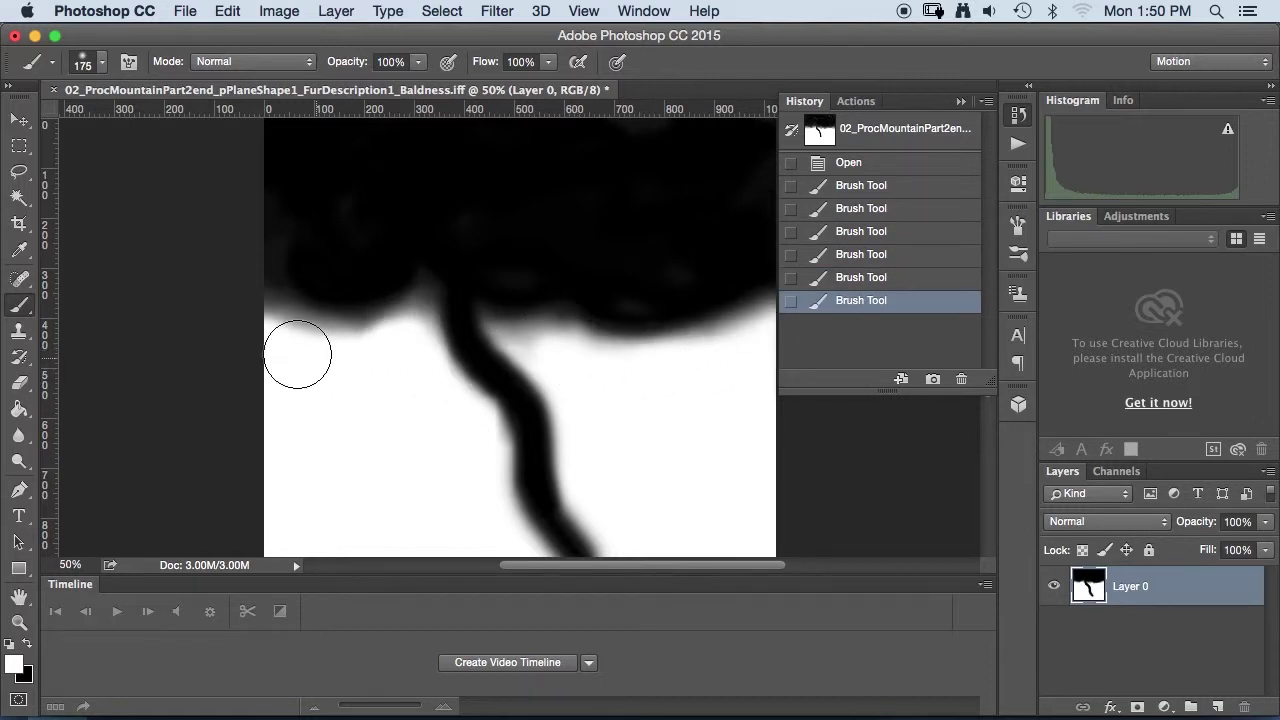
pyautogui.click(297, 354)
pyautogui.click(663, 420)
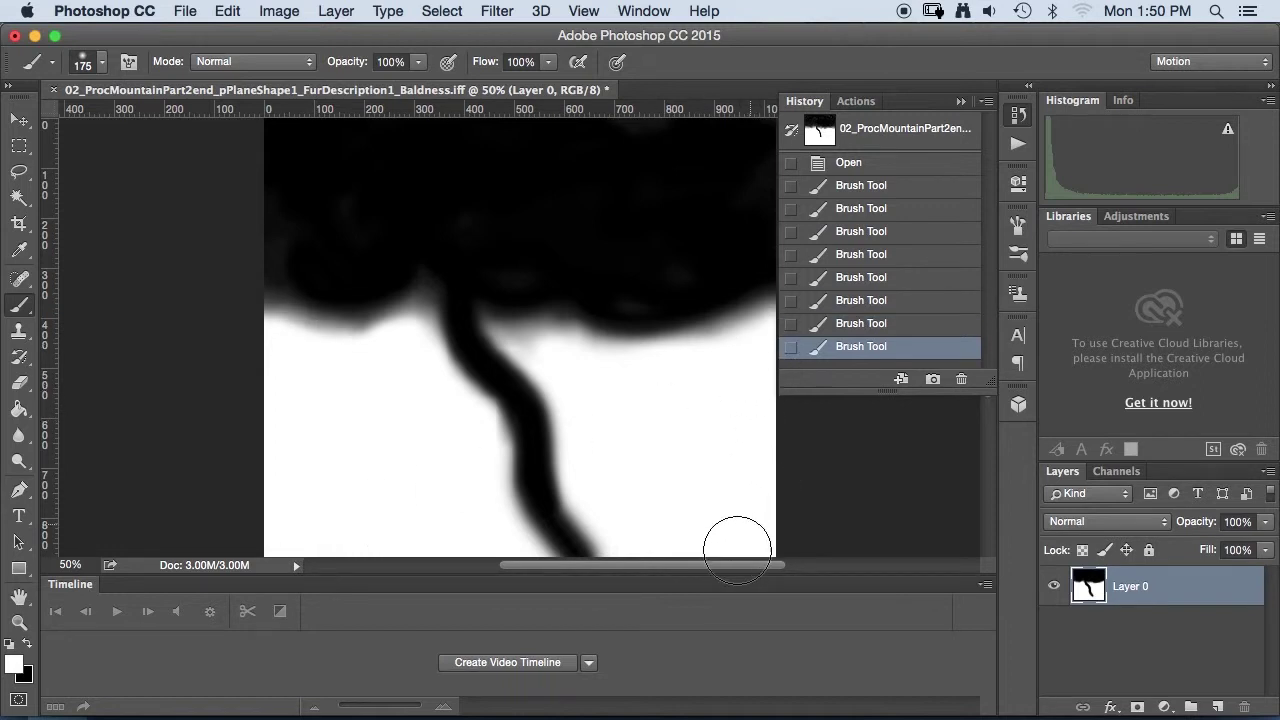
pyautogui.click(960, 101)
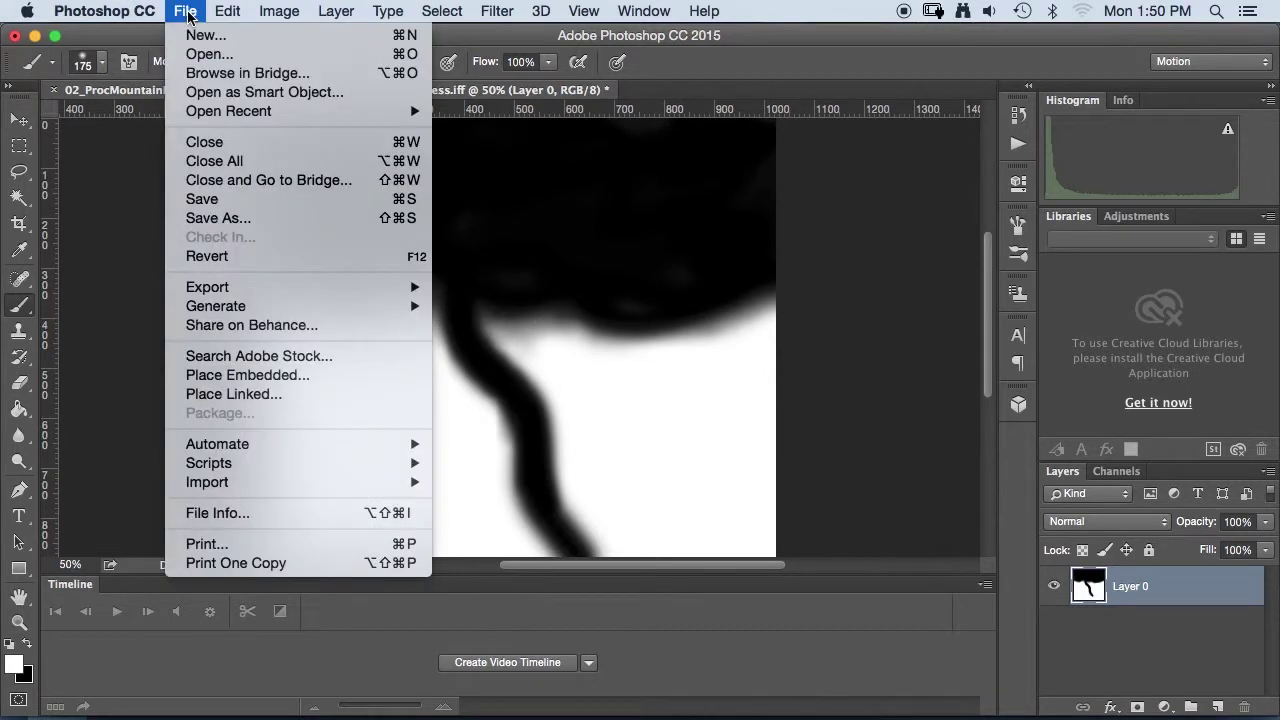
# Step: Save into the AR394_SP16_Maya sourceimages folder under the name BaldMountain.iff
pyautogui.click(255, 217)
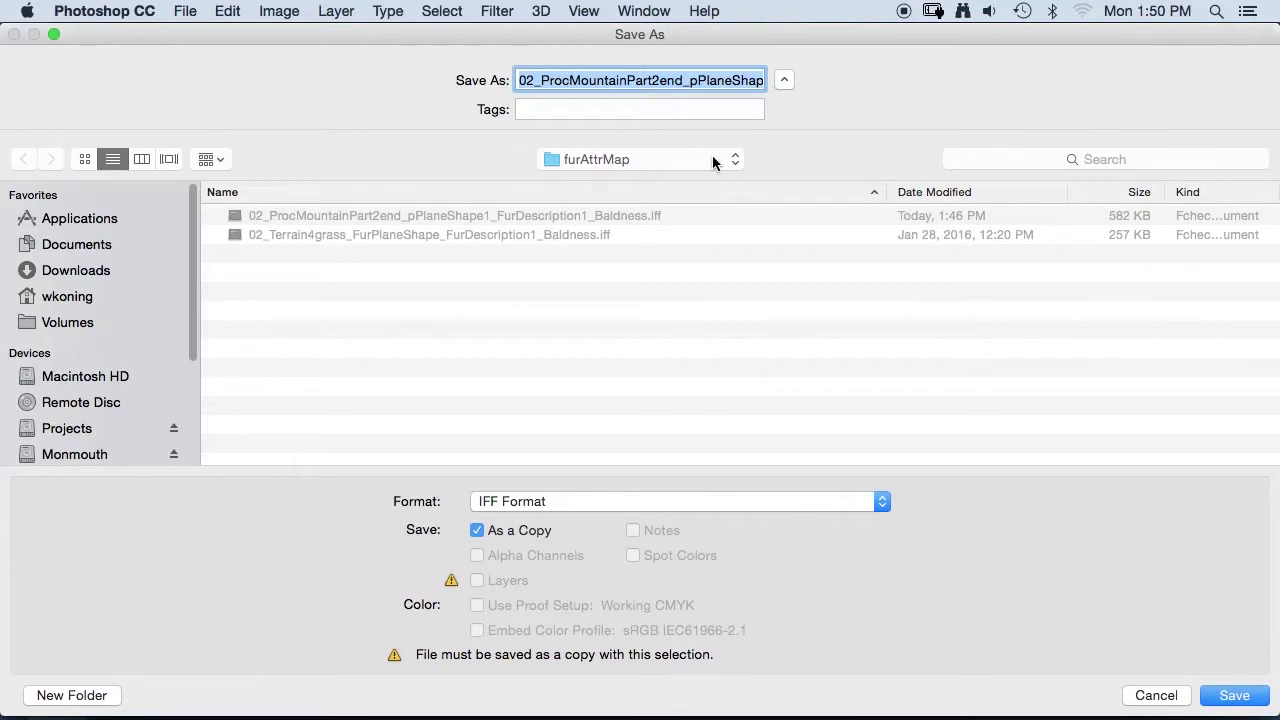
pyautogui.click(712, 159)
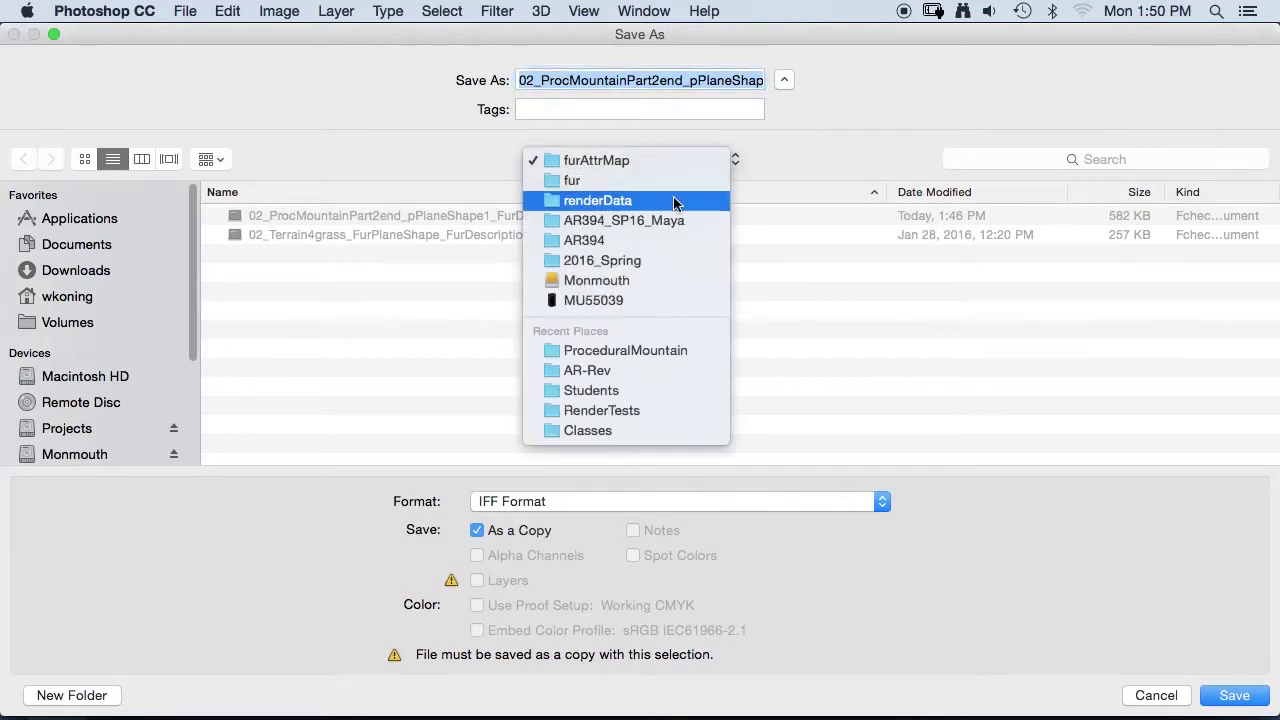
pyautogui.click(635, 221)
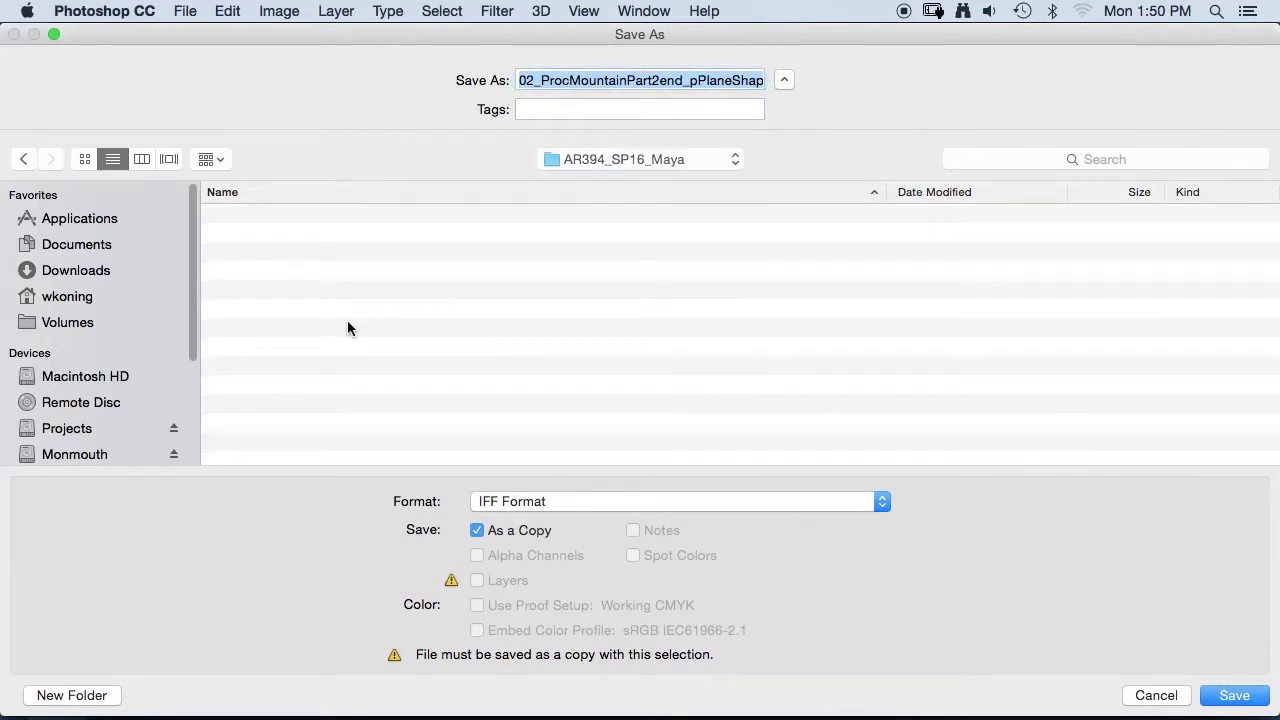
pyautogui.doubleClick(289, 423)
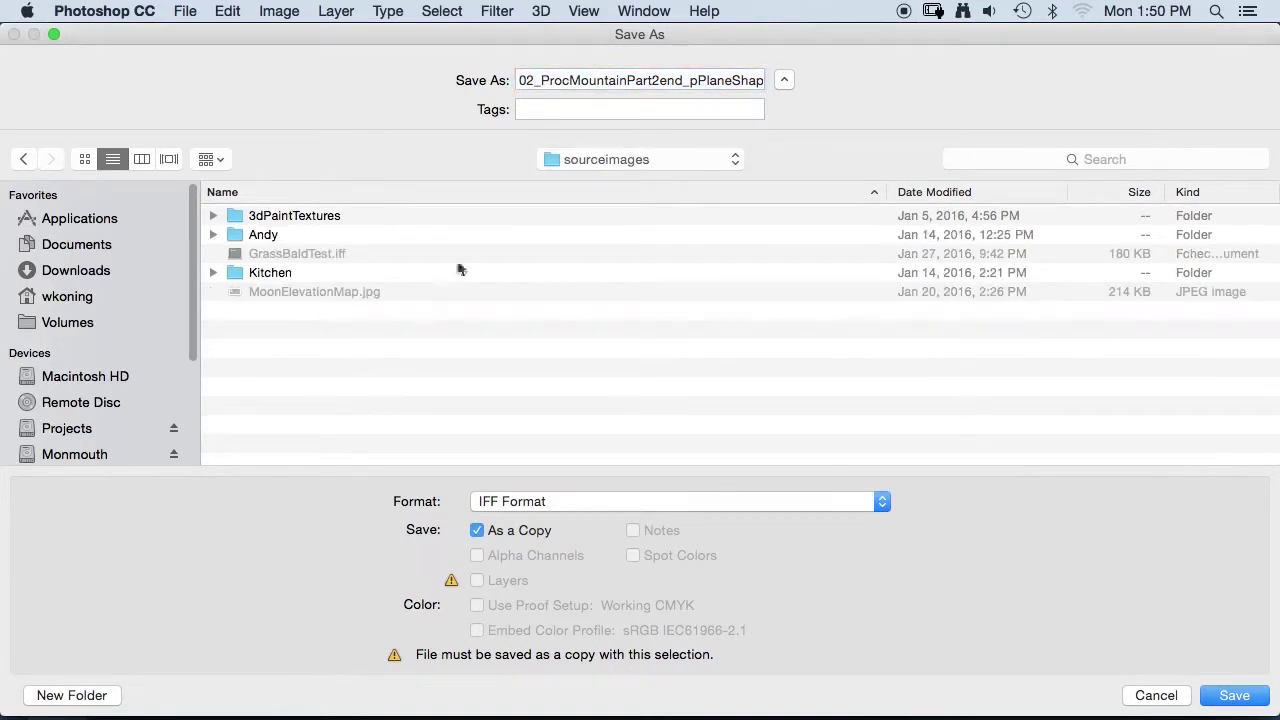
pyautogui.click(684, 80)
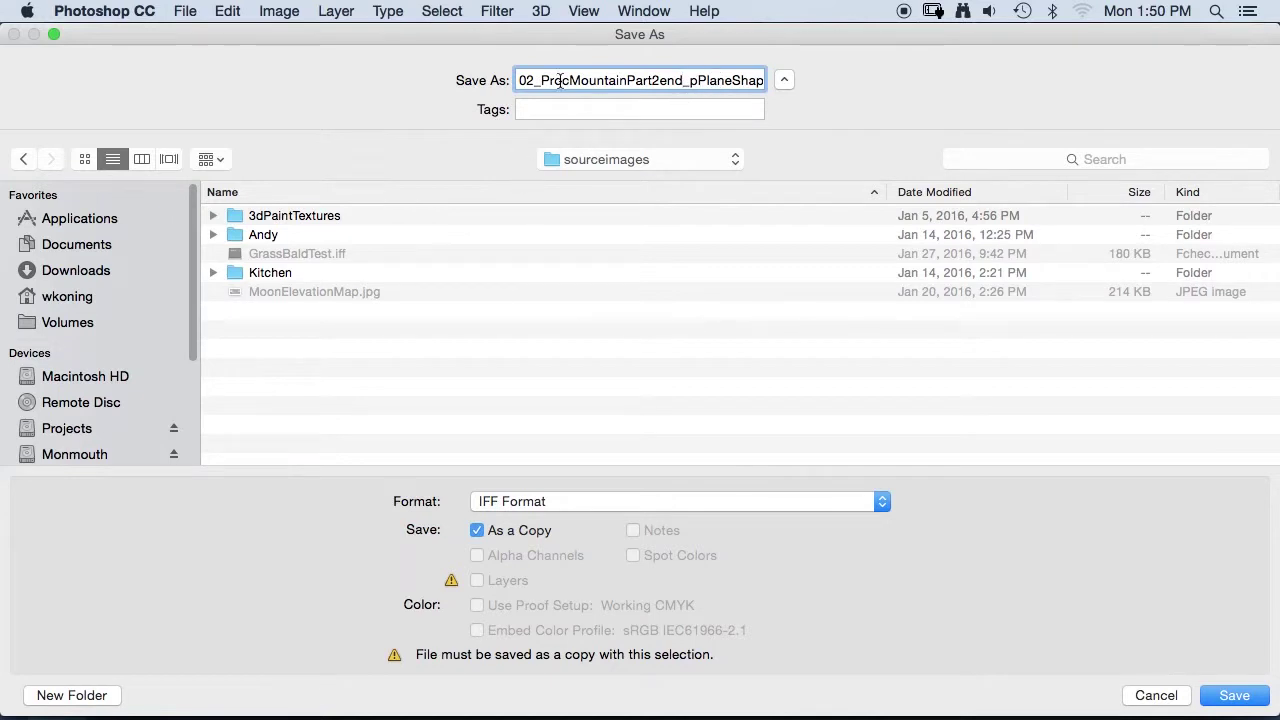
pyautogui.moveTo(567, 80); pyautogui.dragTo(506, 86)
pyautogui.write('B')
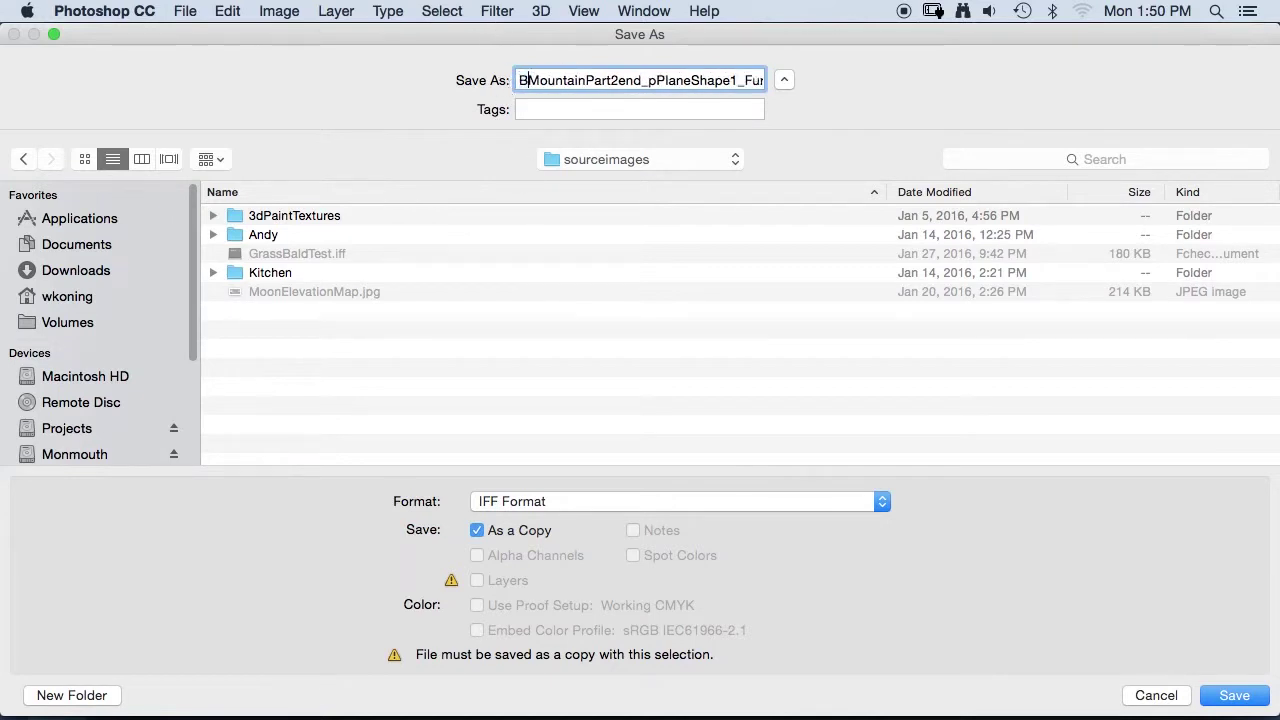
pyautogui.write('ald')
pyautogui.press('Delete')
# Step: Keep As a Copy checked and save with the Maya platform IFF option
pyautogui.click(489, 538)
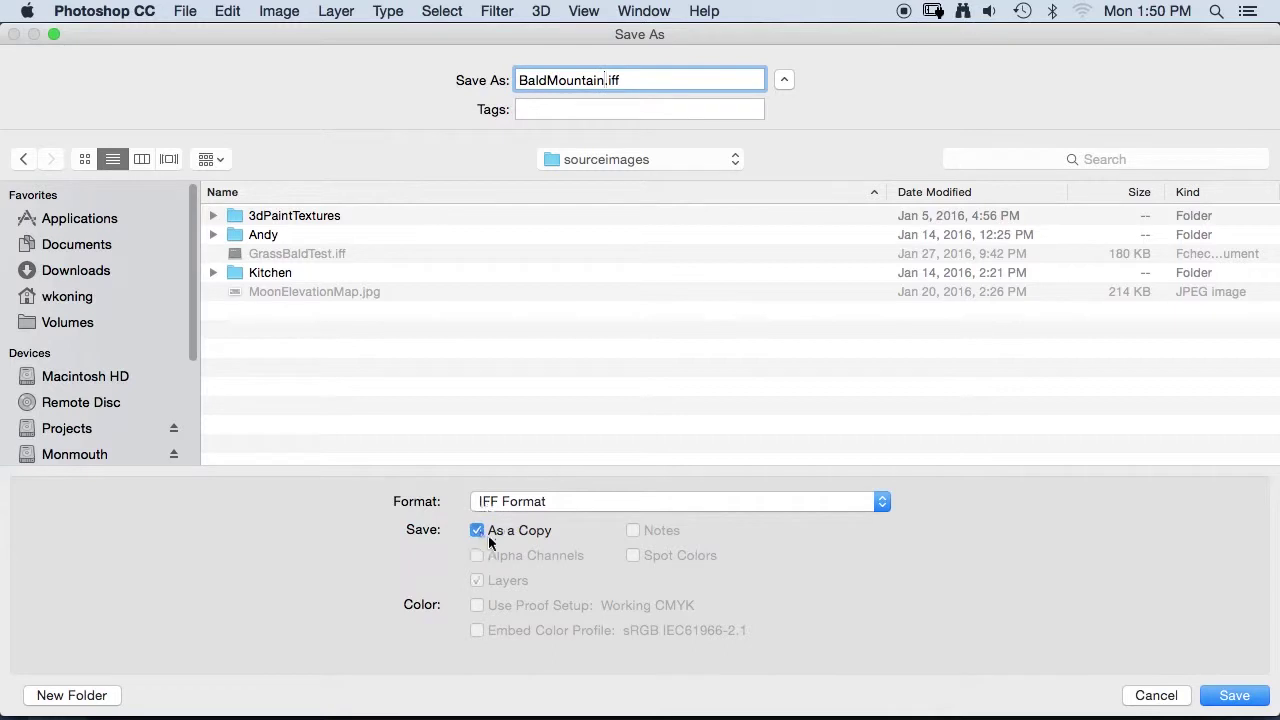
pyautogui.click(489, 541)
pyautogui.click(499, 541)
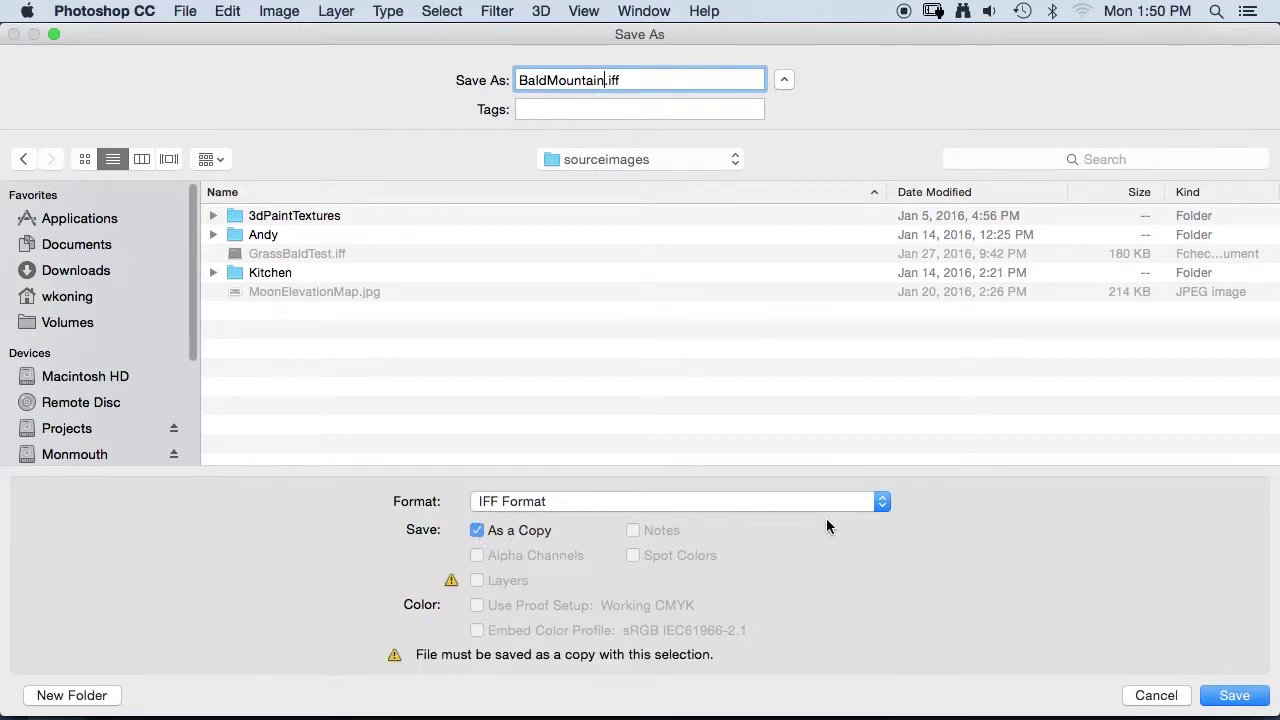
pyautogui.click(1229, 697)
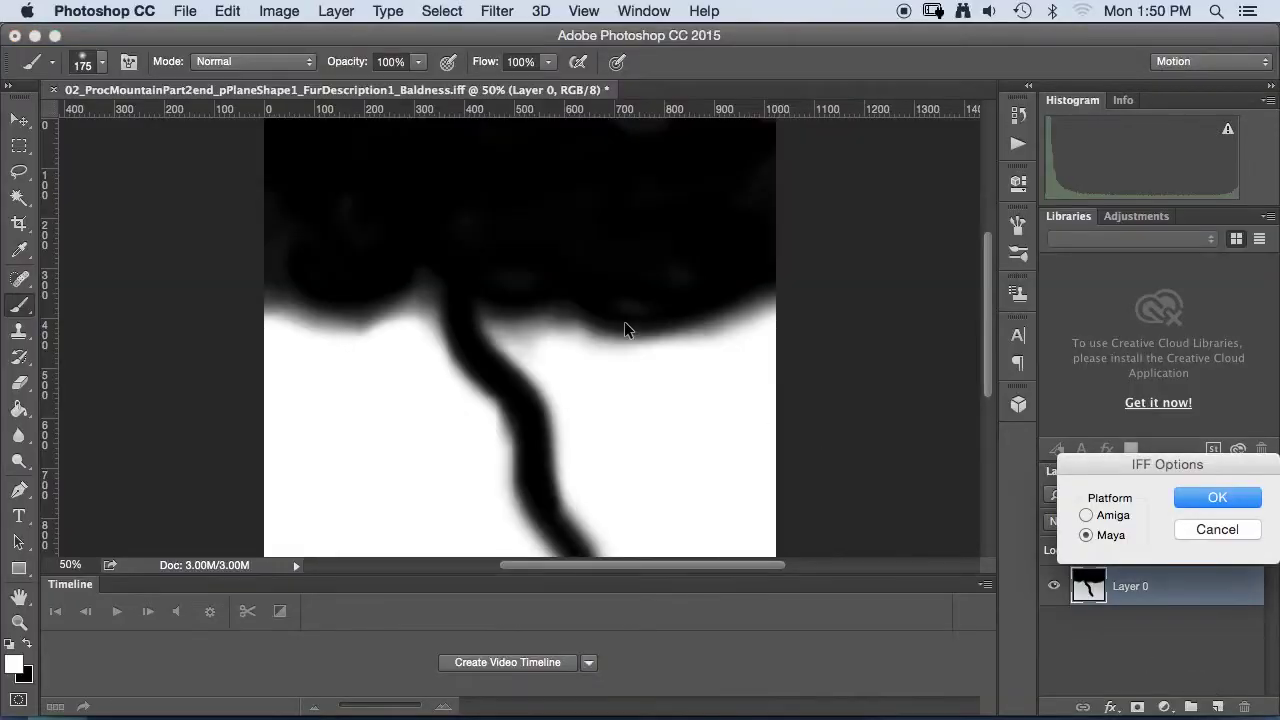
pyautogui.moveTo(1146, 534); pyautogui.dragTo(646, 286)
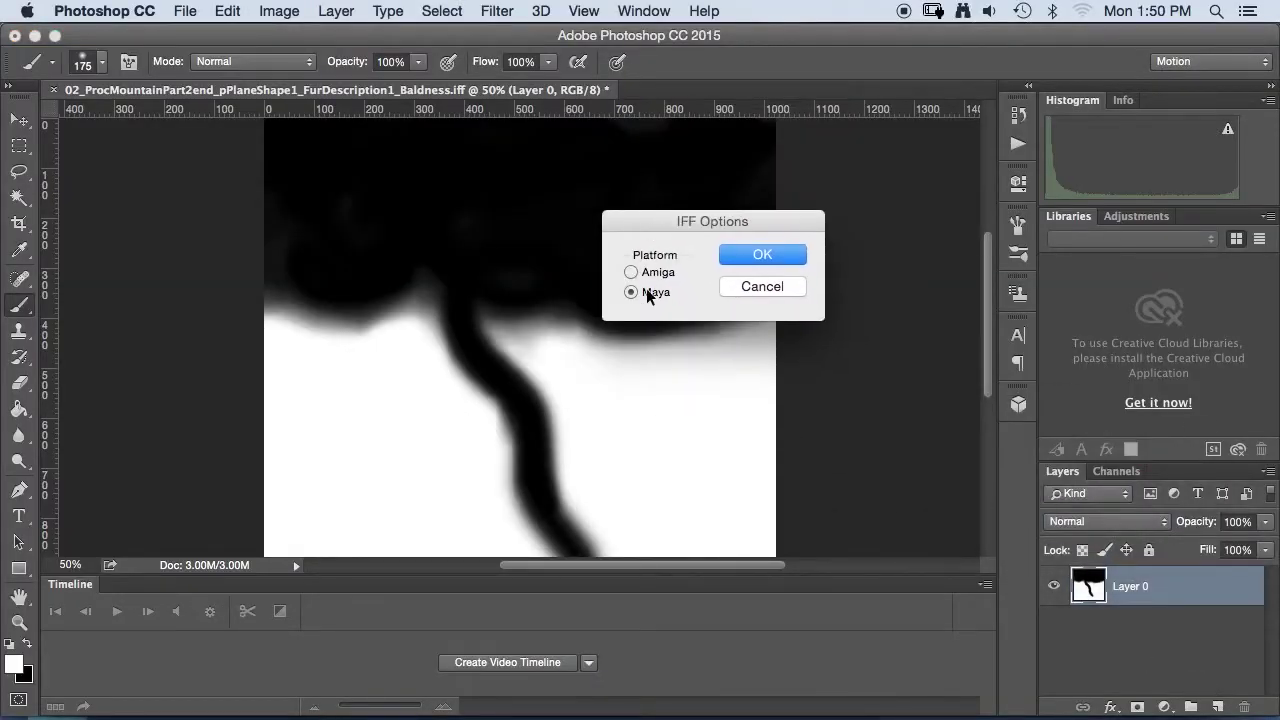
pyautogui.click(780, 256)
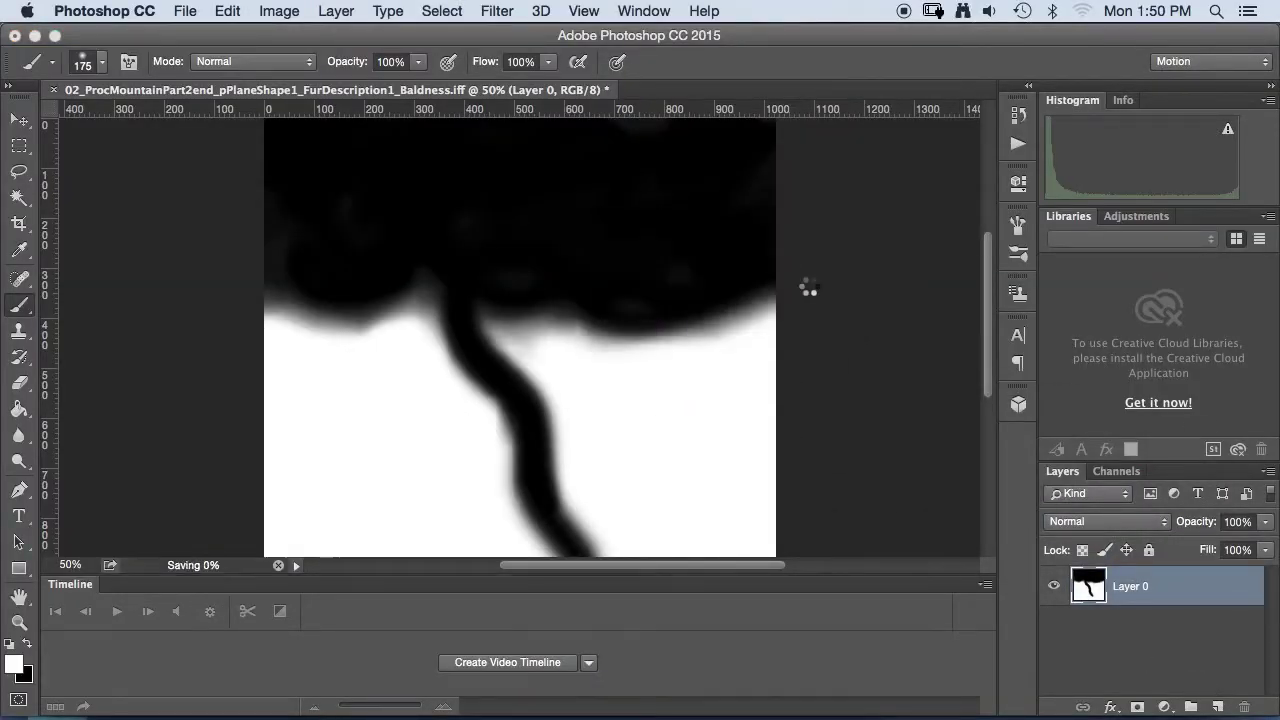
# Step: Back in Maya, set FurDescription1's Baldness Map to sourceimages/BaldMountain.iff and re-render
pyautogui.press('super+Tab')
pyautogui.press('super+Tab')
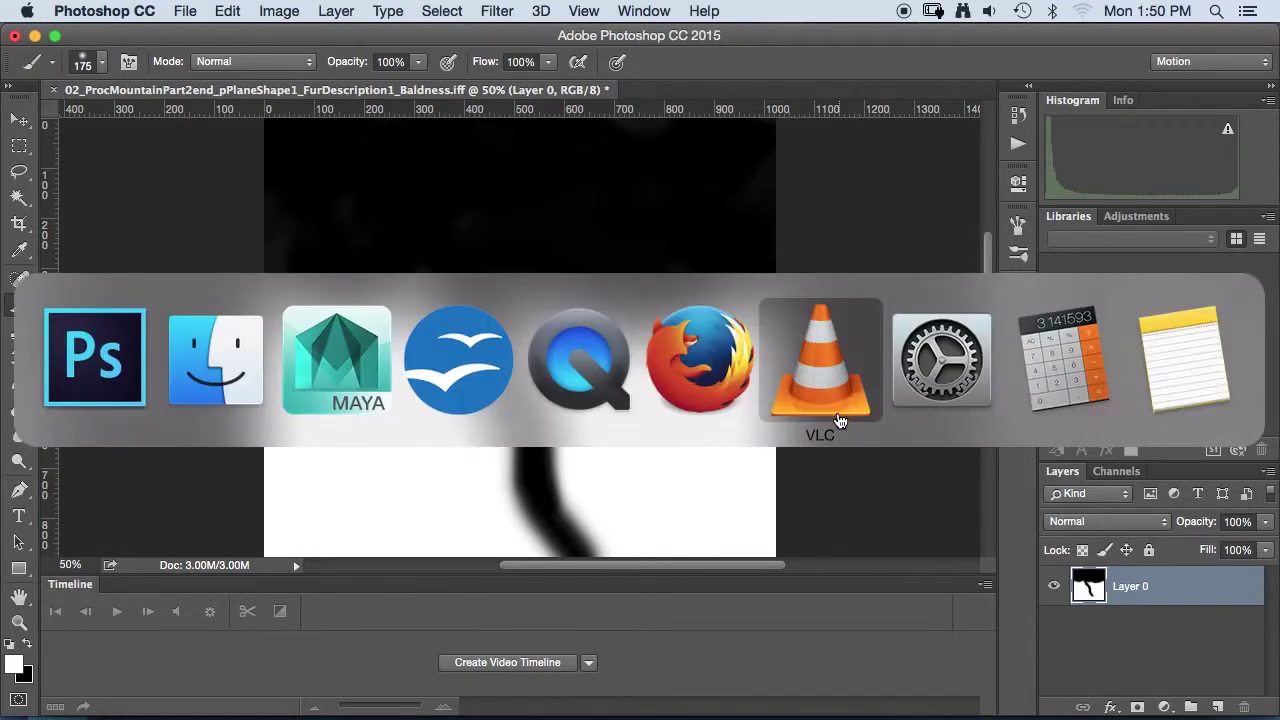
pyautogui.press('super+Tab')
pyautogui.press('super+Tab')
pyautogui.press('super+Tab')
pyautogui.press('super+Tab')
pyautogui.press('super+Tab')
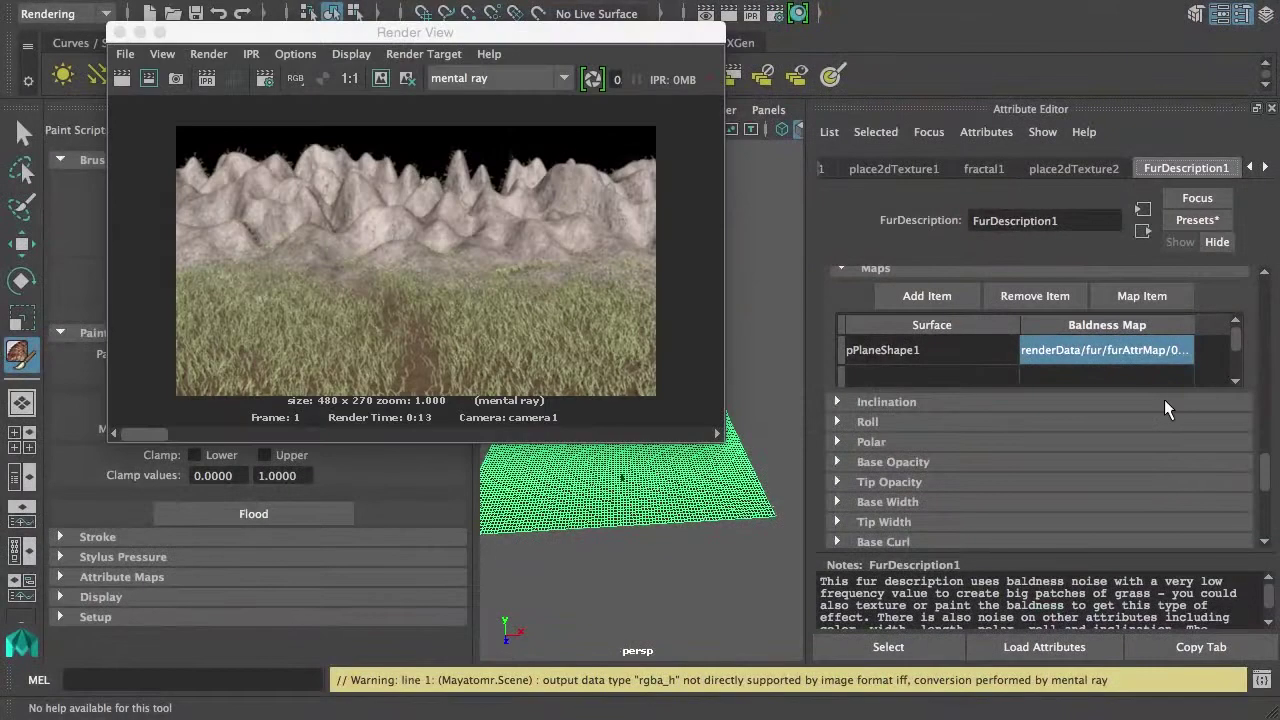
pyautogui.doubleClick(1150, 352)
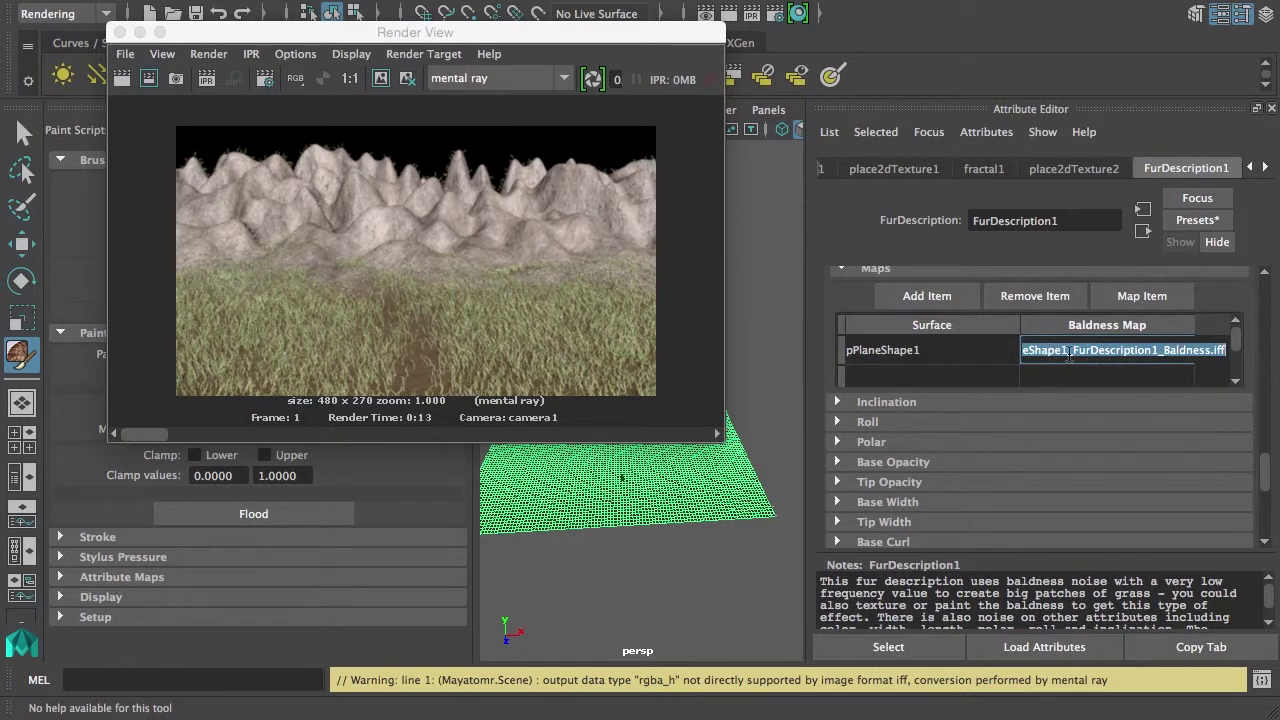
pyautogui.doubleClick(1068, 370)
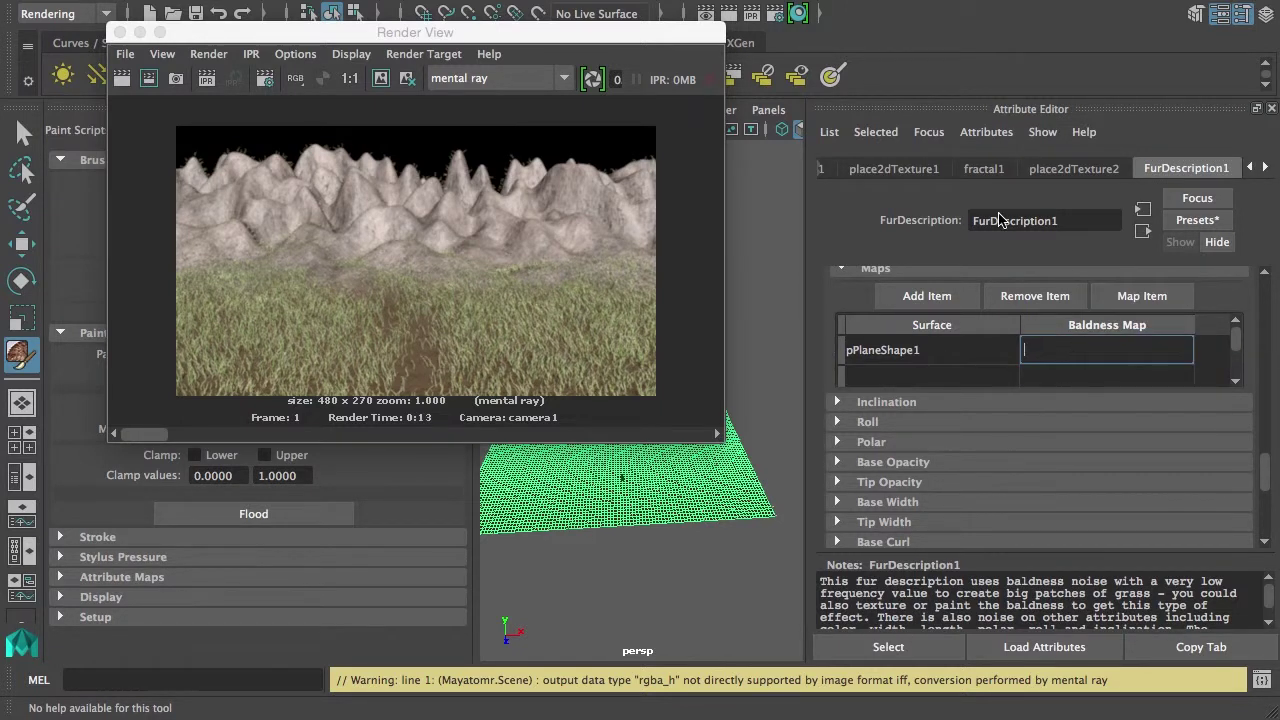
pyautogui.write('sdo')
pyautogui.press('BackSpace')
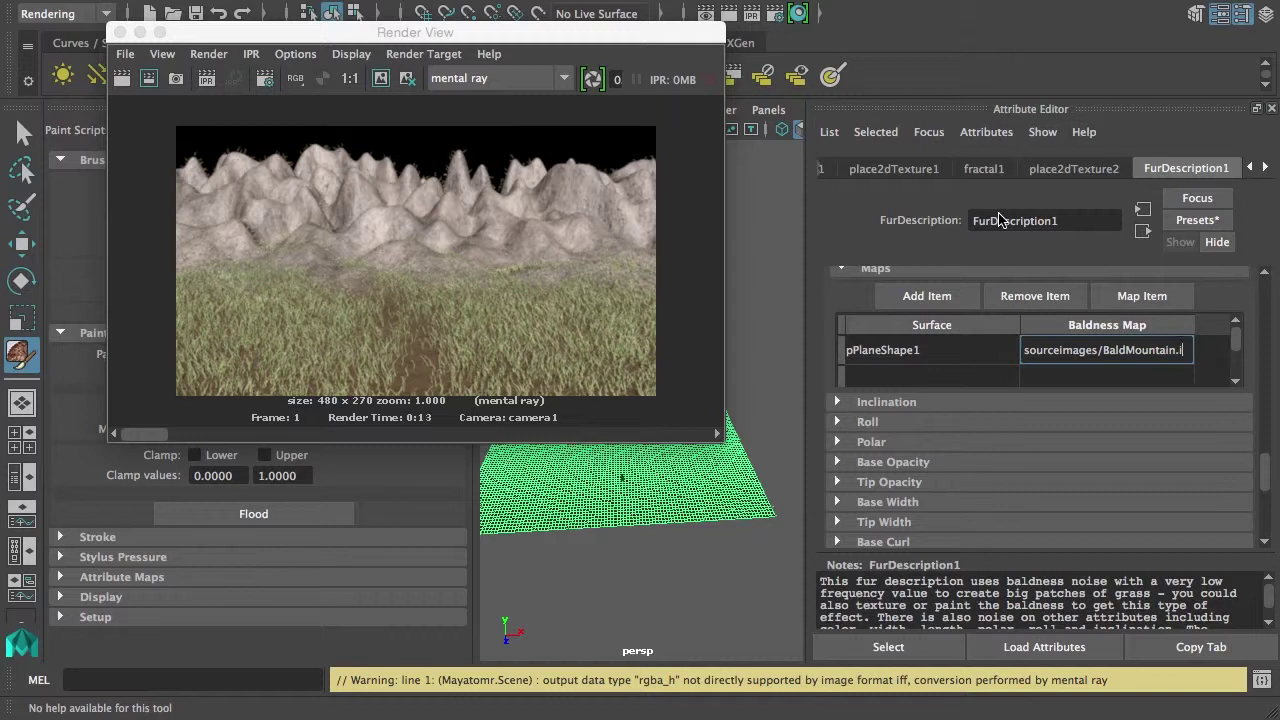
pyautogui.write('ff')
pyautogui.press('Return')
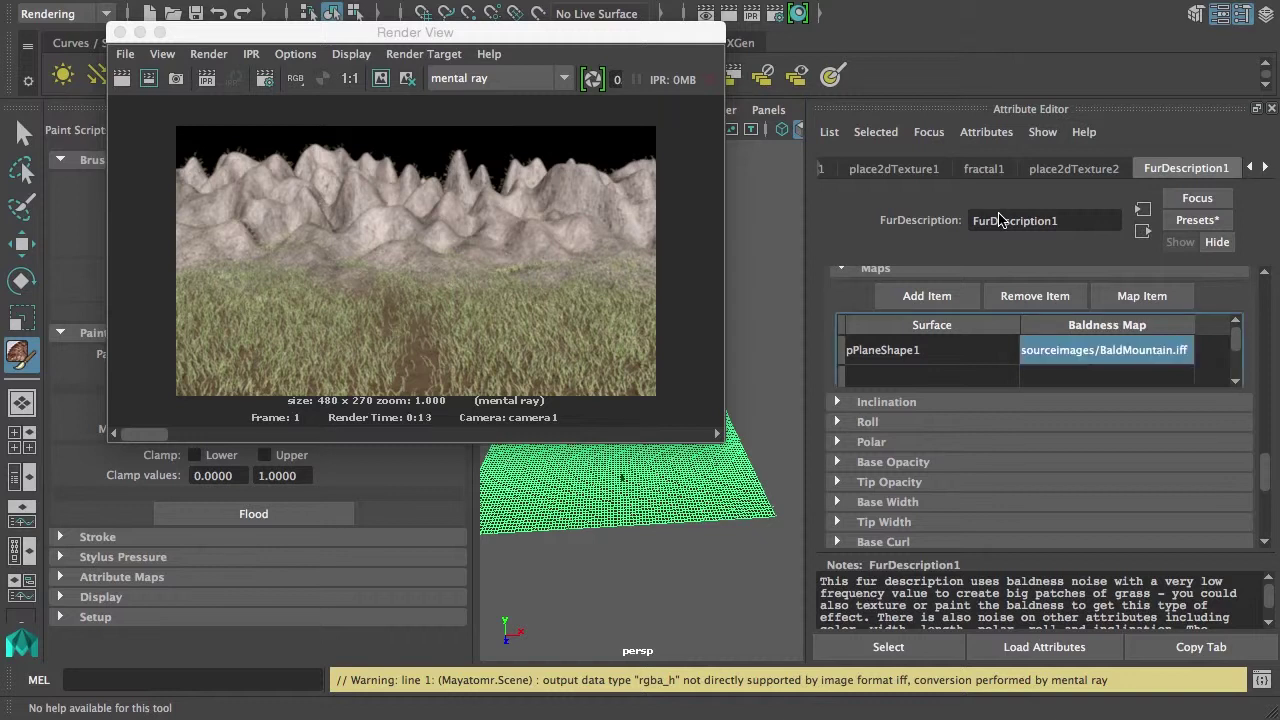
pyautogui.click(122, 78)
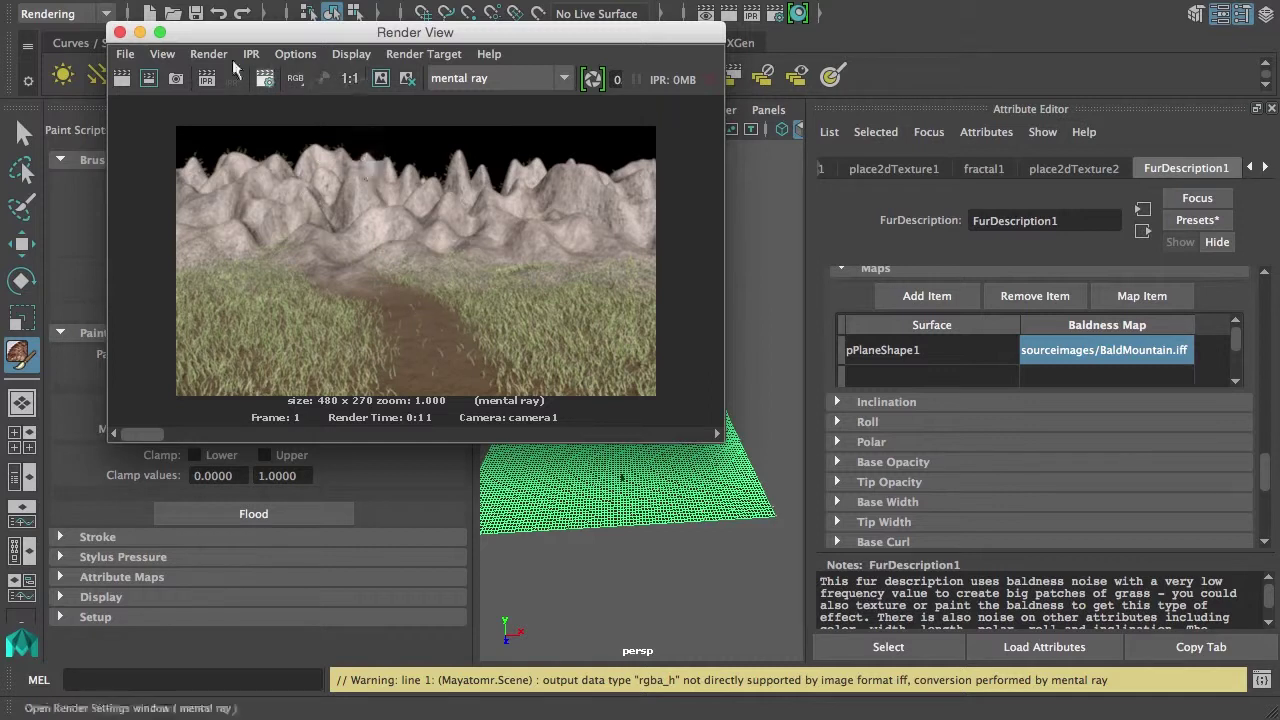
# Step: Close the finished dirt-road render and expand FurDescription1's Length attributes
pyautogui.click(714, 41)
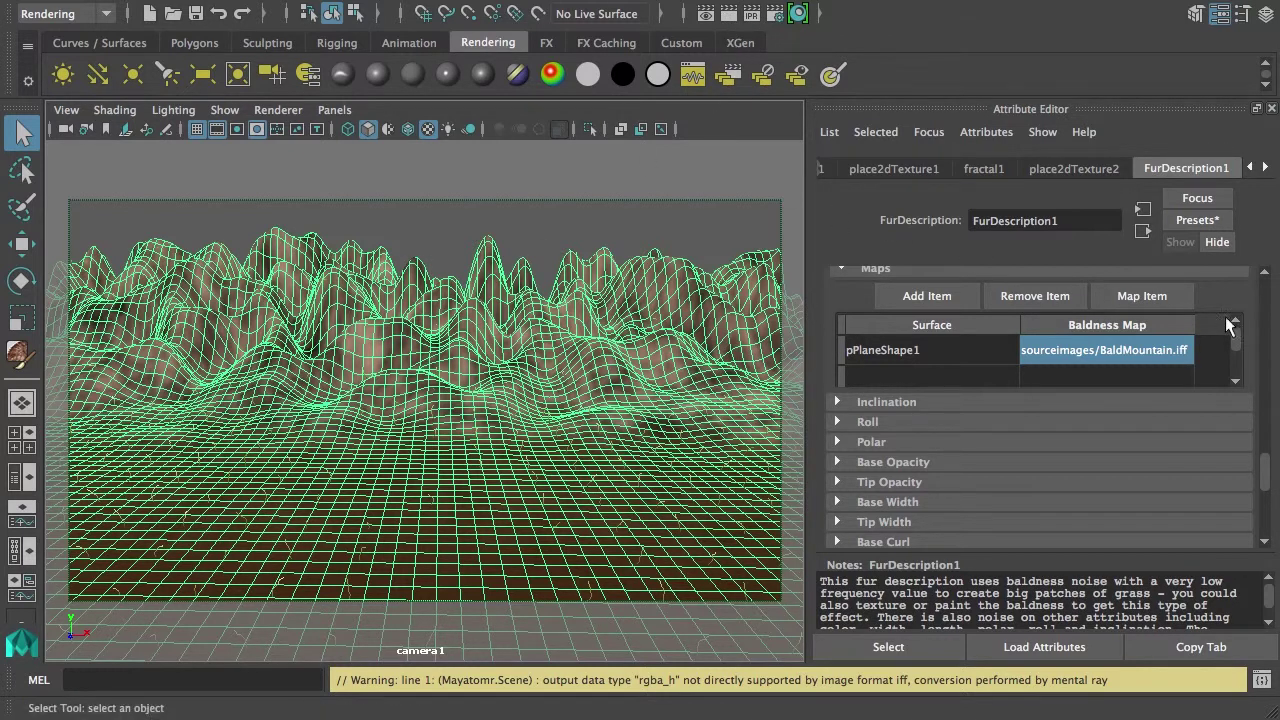
pyautogui.moveTo(1272, 484); pyautogui.dragTo(1274, 438)
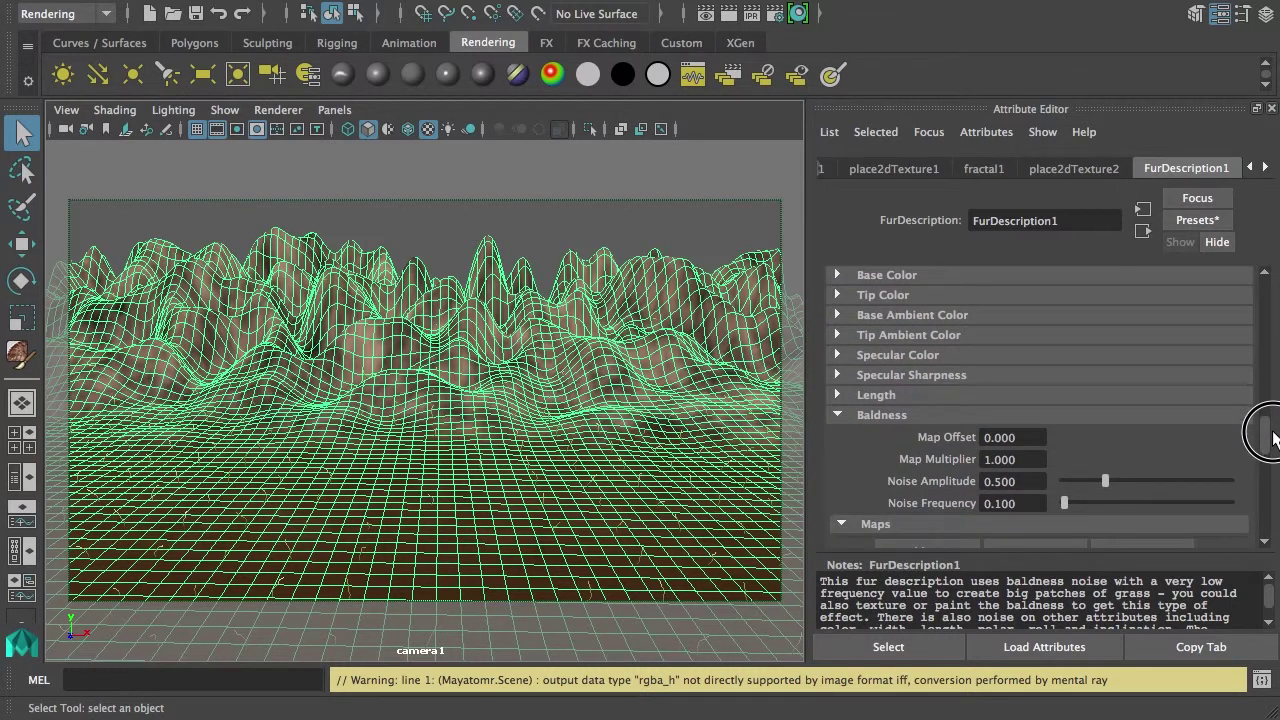
pyautogui.click(1000, 394)
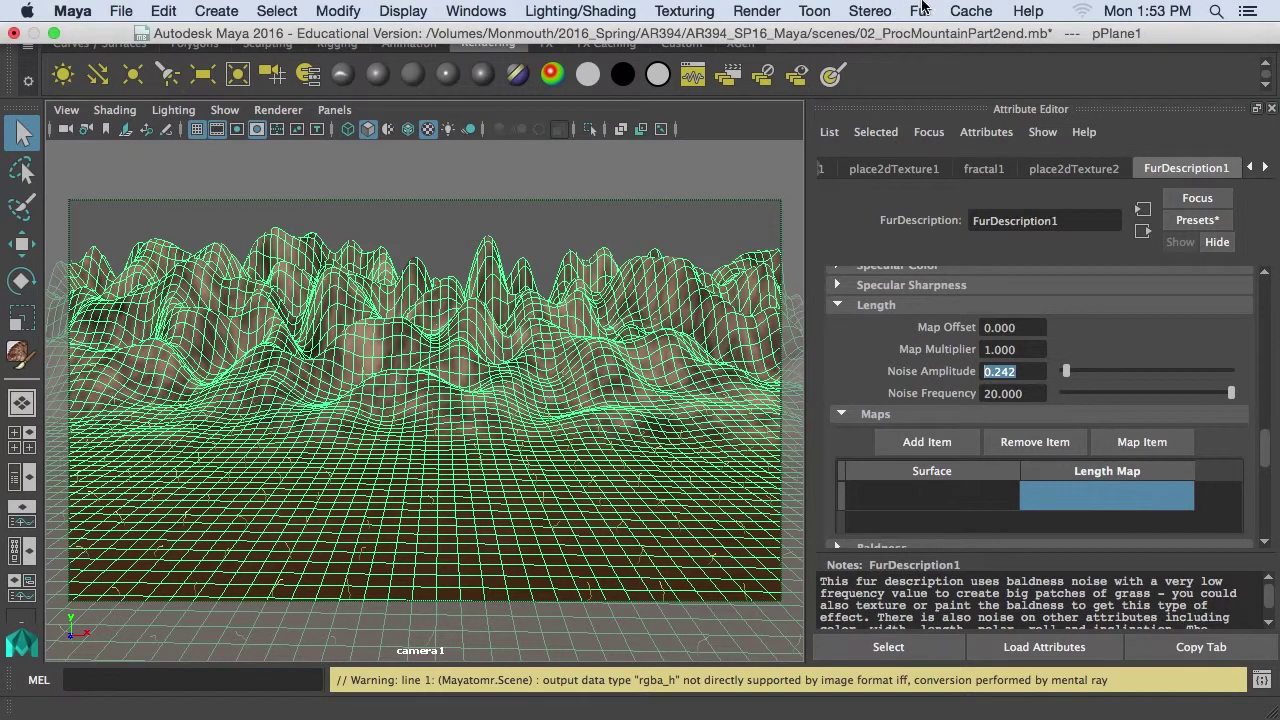
pyautogui.click(921, 10)
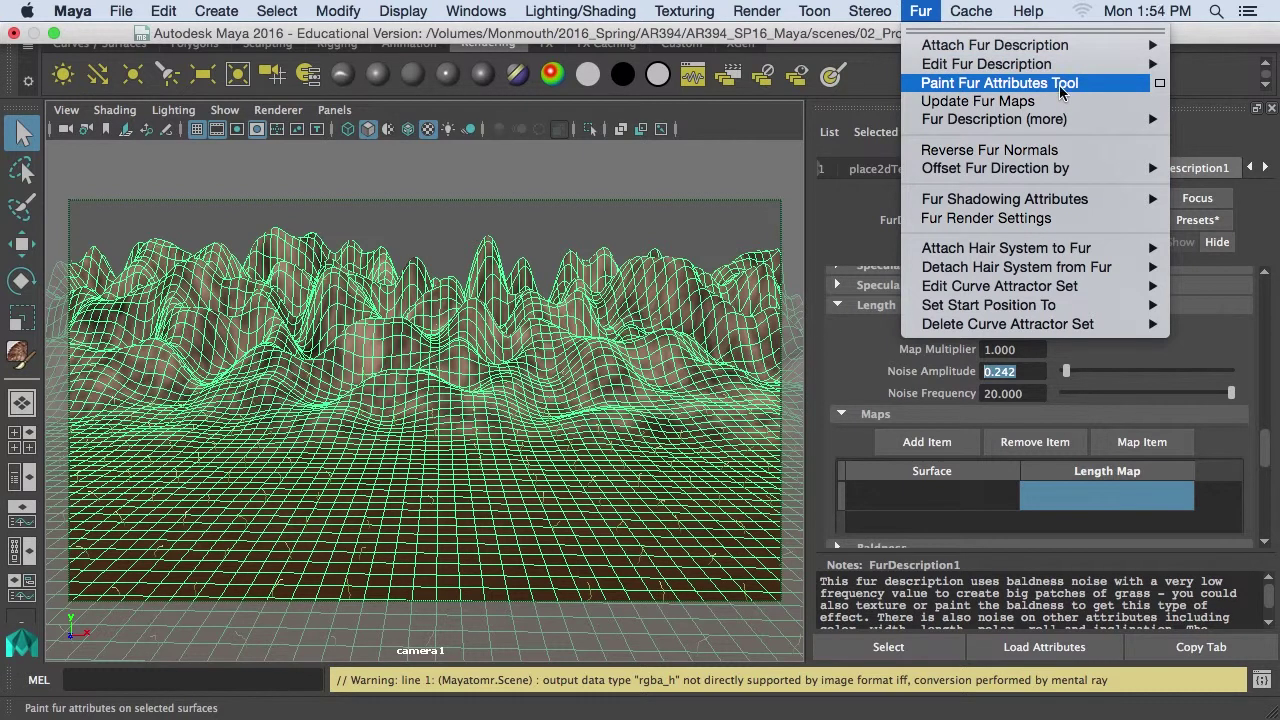
# Step: Set the Paint Fur Attributes Tool's fur attribute to Length to create a length map
pyautogui.click(1160, 84)
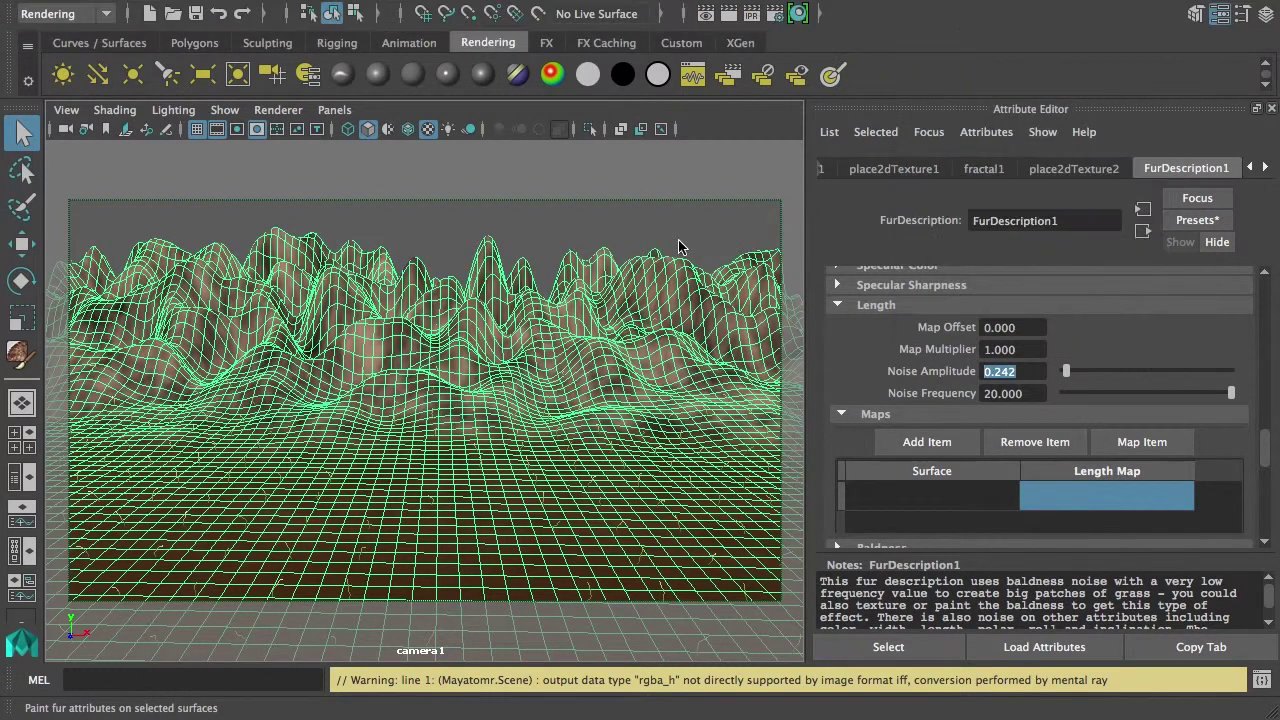
pyautogui.click(615, 273)
pyautogui.click(618, 316)
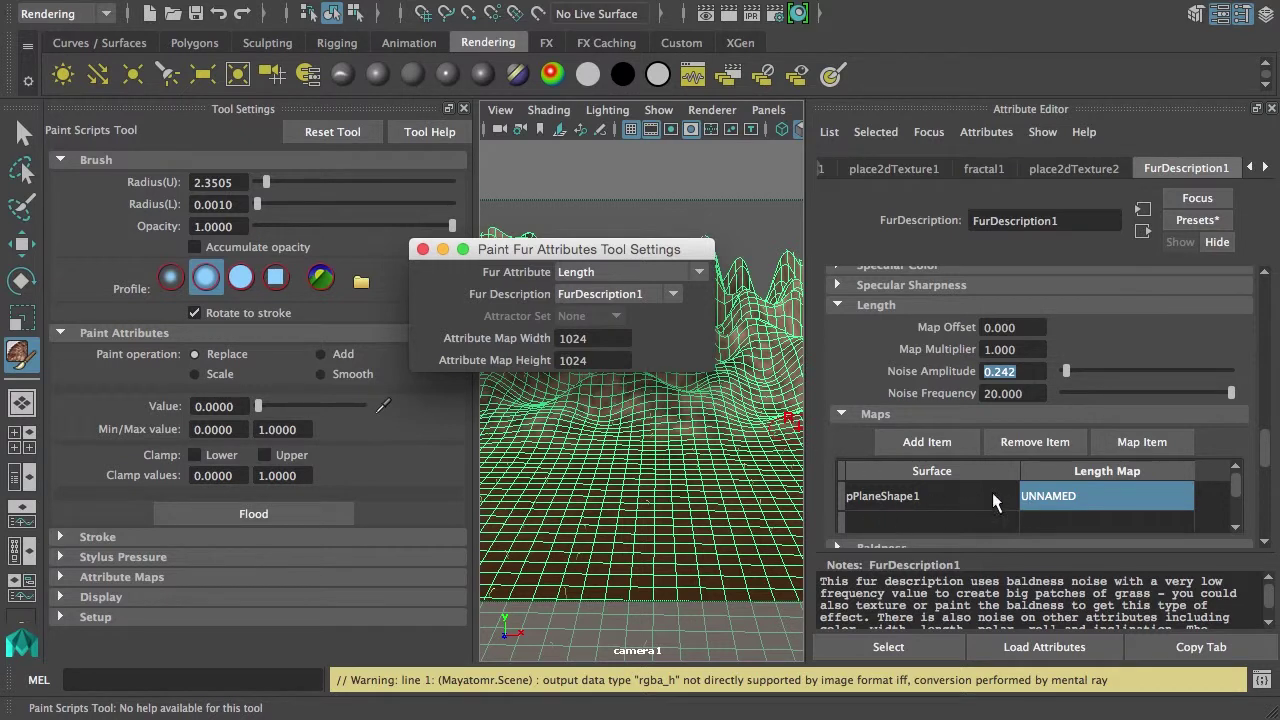
pyautogui.click(422, 249)
# Step: Paste sourceimages/BaldMountain.iff as pPlaneShape1's Length Map path
pyautogui.doubleClick(1092, 496)
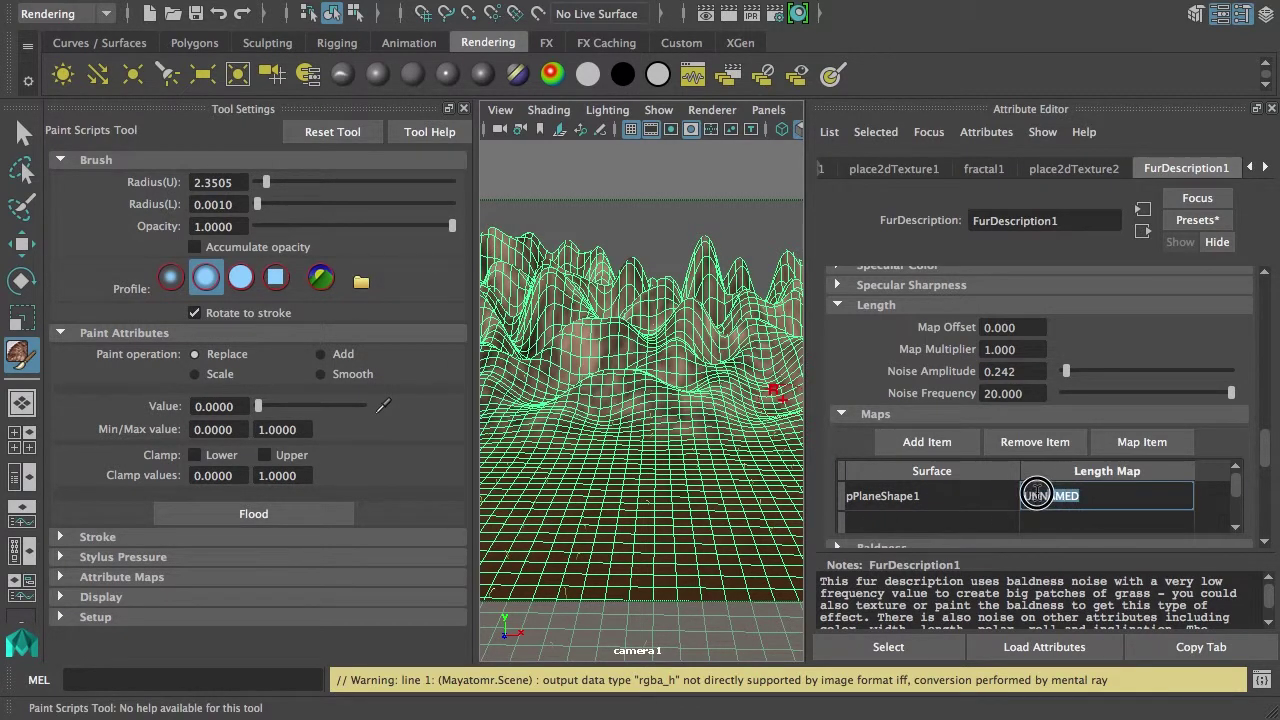
pyautogui.write('sourceimages/BaldMountain.iff')
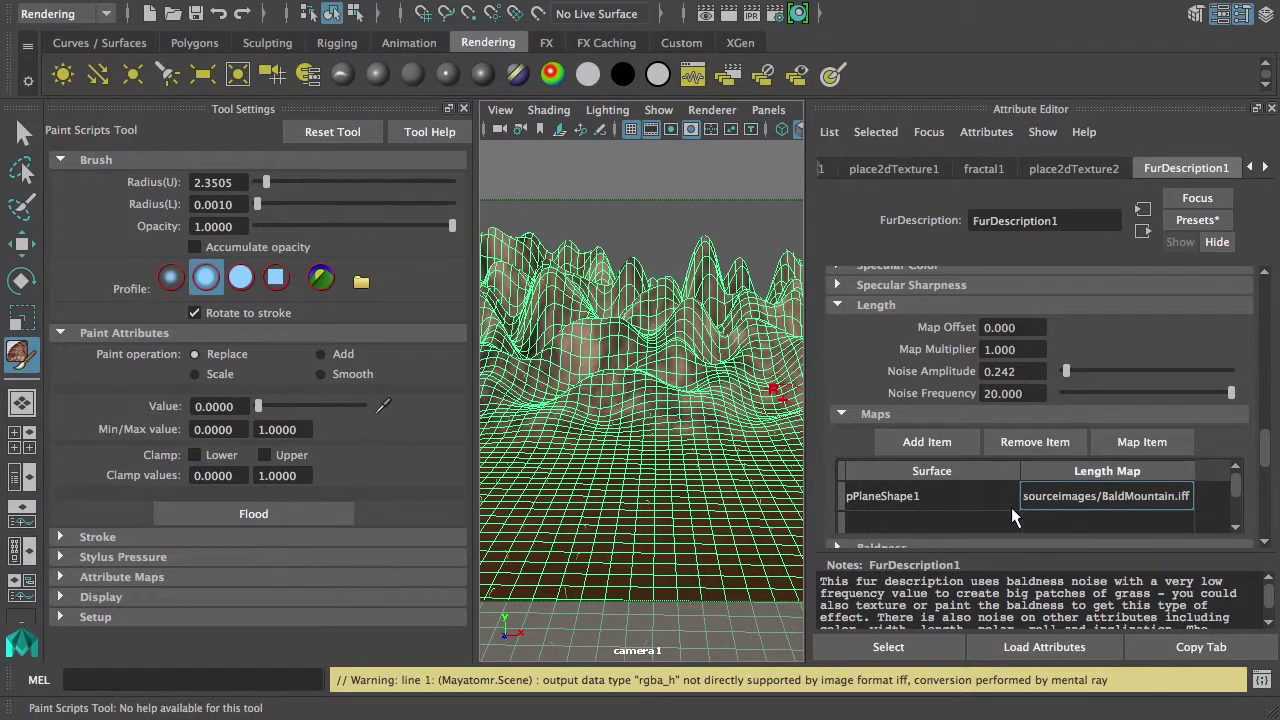
pyautogui.press('Return')
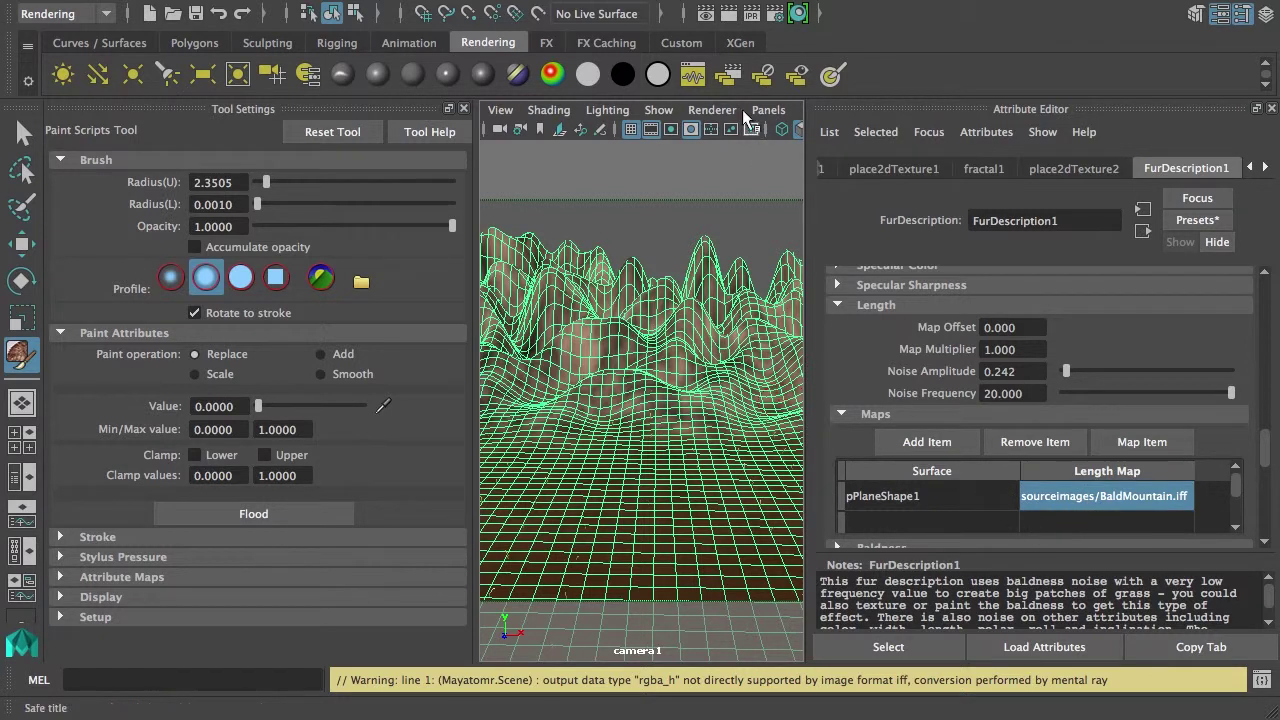
# Step: Set the fur Length Map Multiplier to 2.000 and re-render the 480 x 270 frame
pyautogui.click(728, 13)
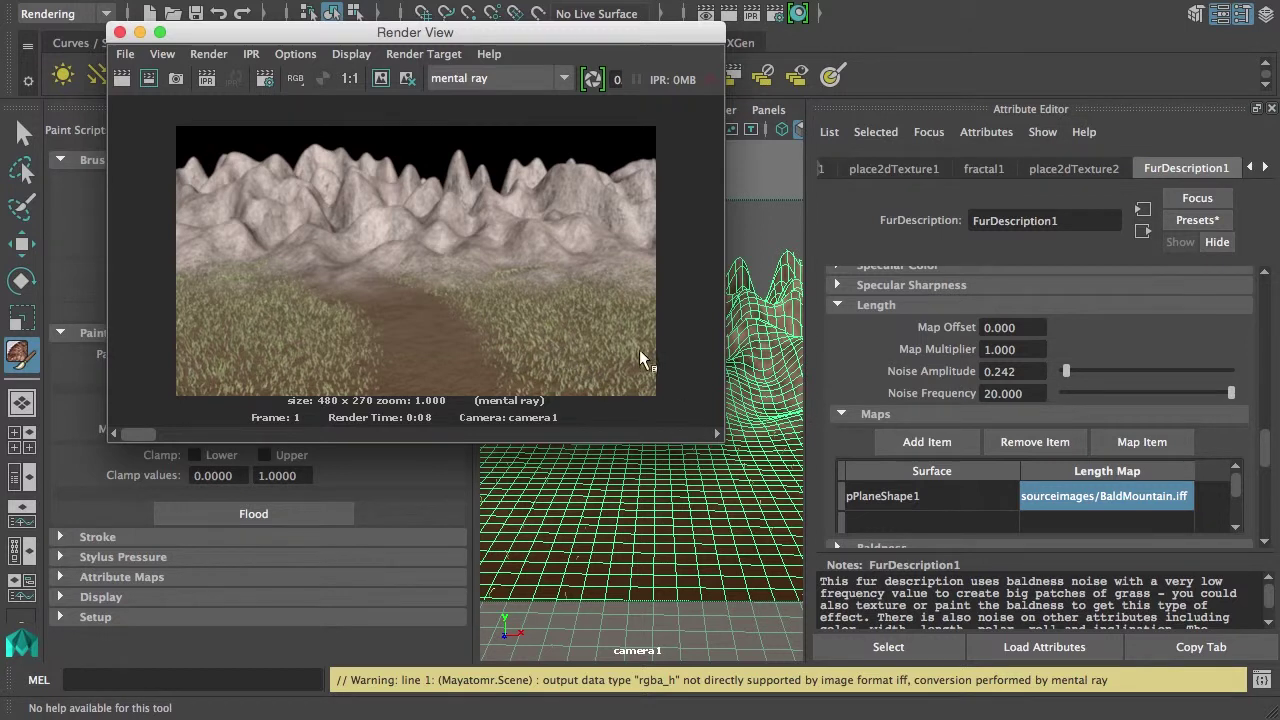
pyautogui.click(957, 348)
pyautogui.write('2')
pyautogui.press('Return')
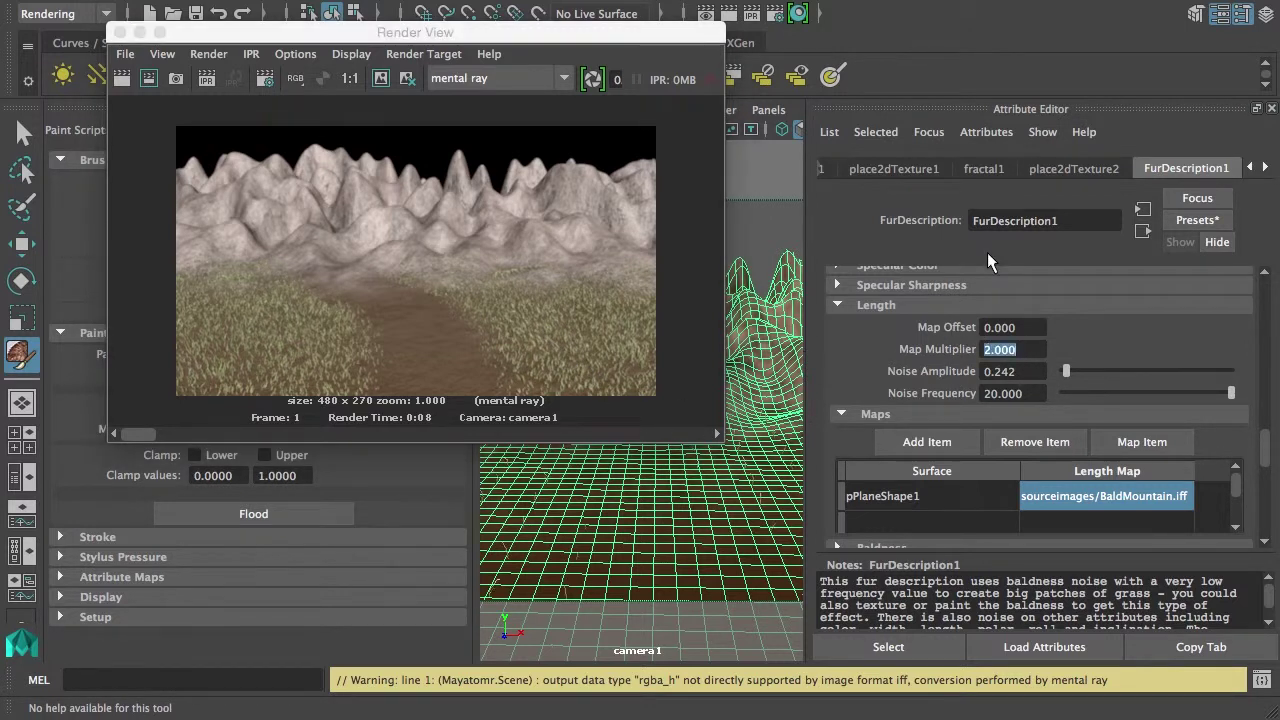
pyautogui.click(359, 79)
pyautogui.click(122, 78)
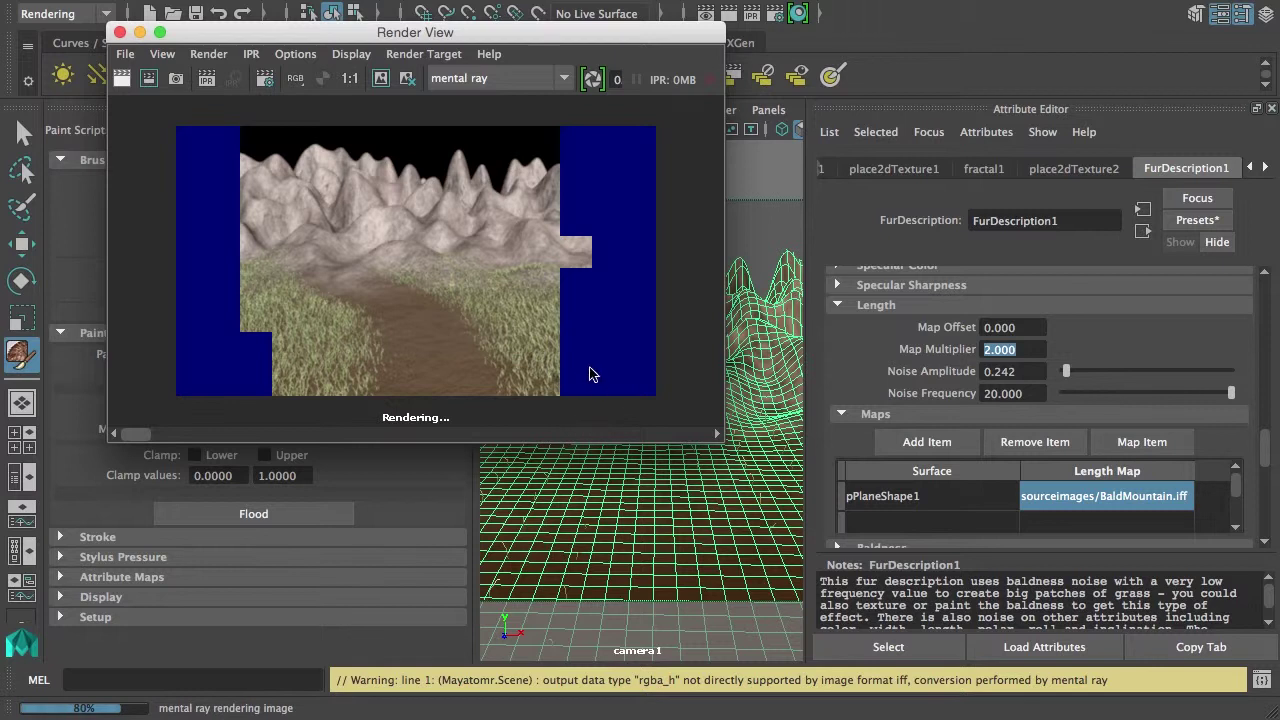
pyautogui.moveTo(1266, 458); pyautogui.dragTo(1267, 290)
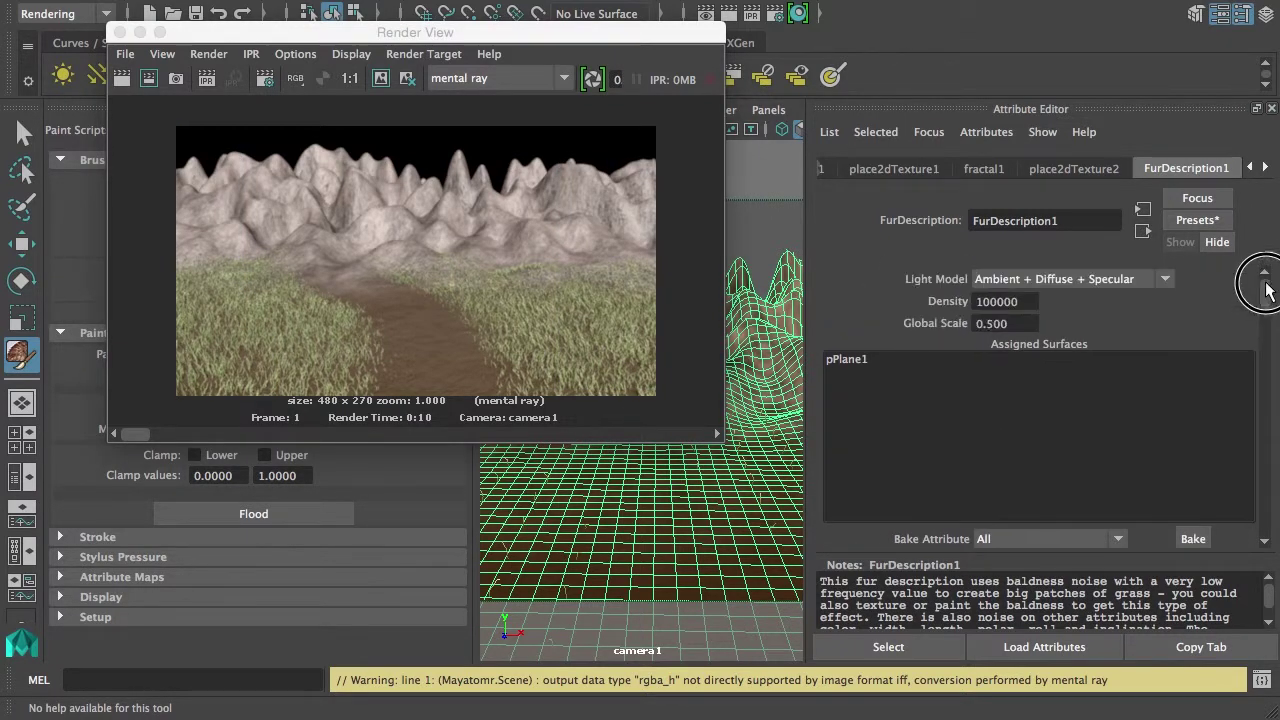
# Step: Change FurDescription1's Density from 100000 to 500000 and redo the previous render
pyautogui.click(1026, 302)
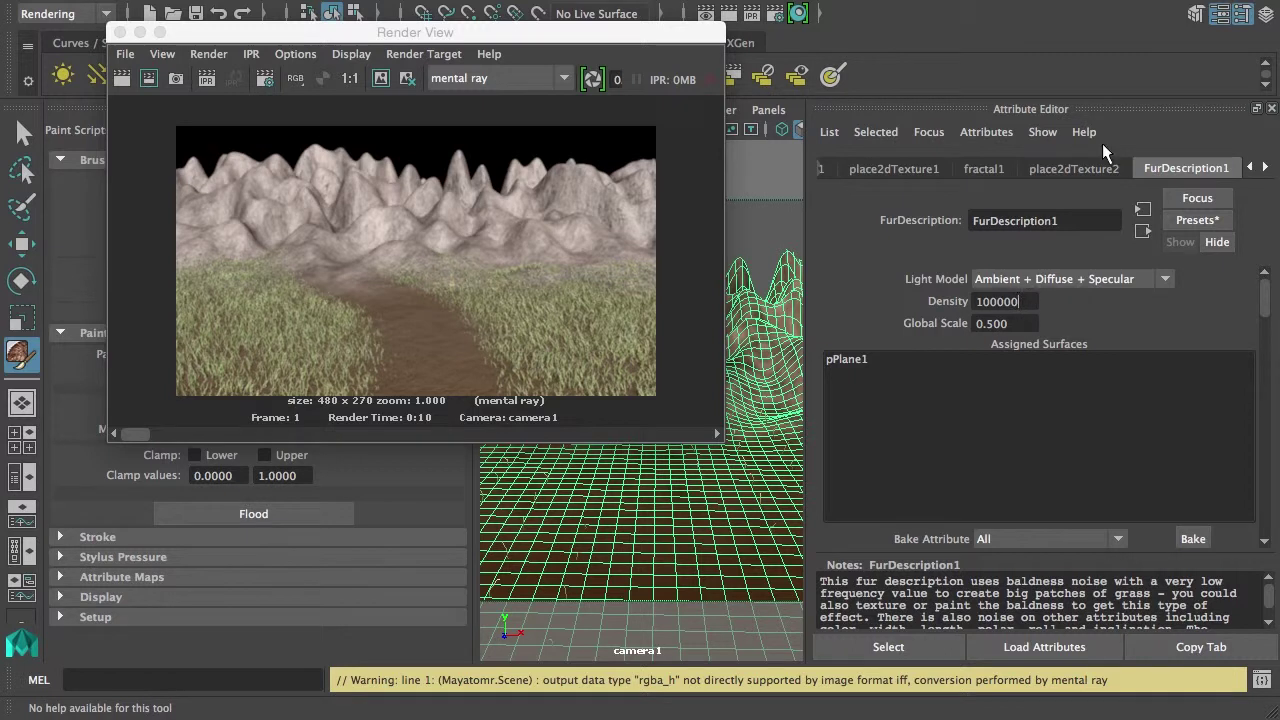
pyautogui.click(985, 301)
pyautogui.write('5')
pyautogui.press('Return')
pyautogui.click(122, 79)
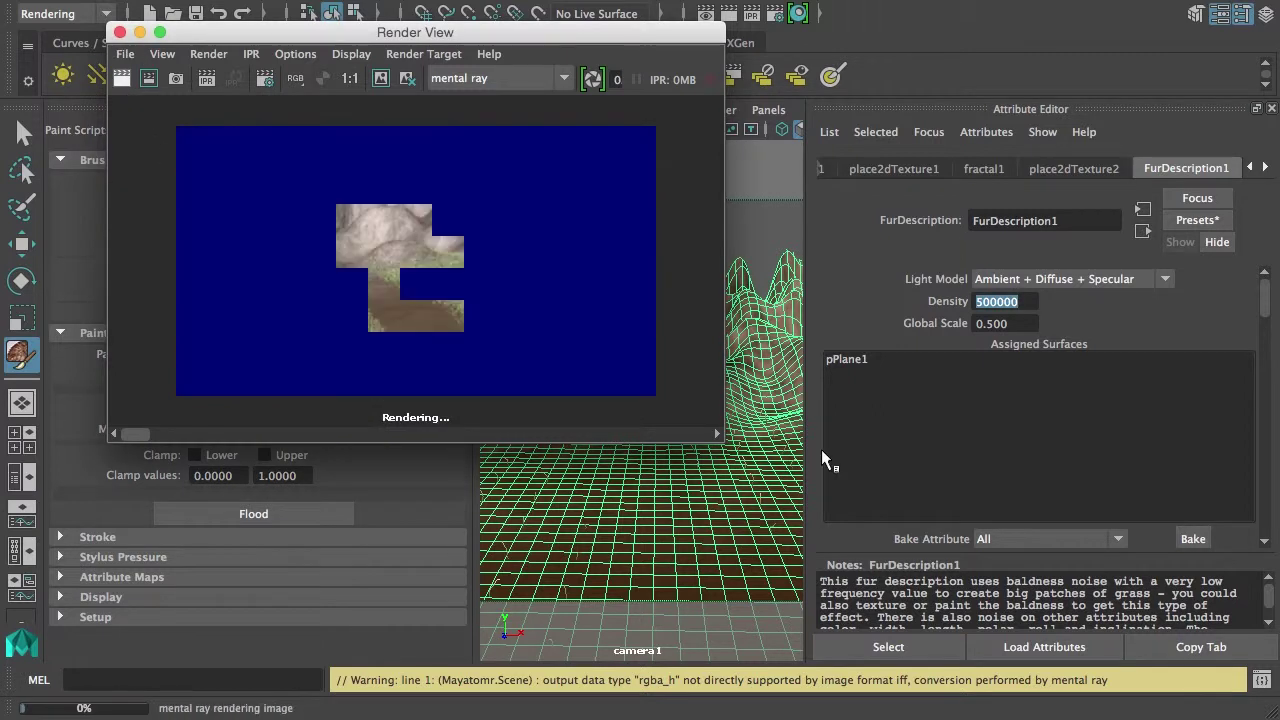